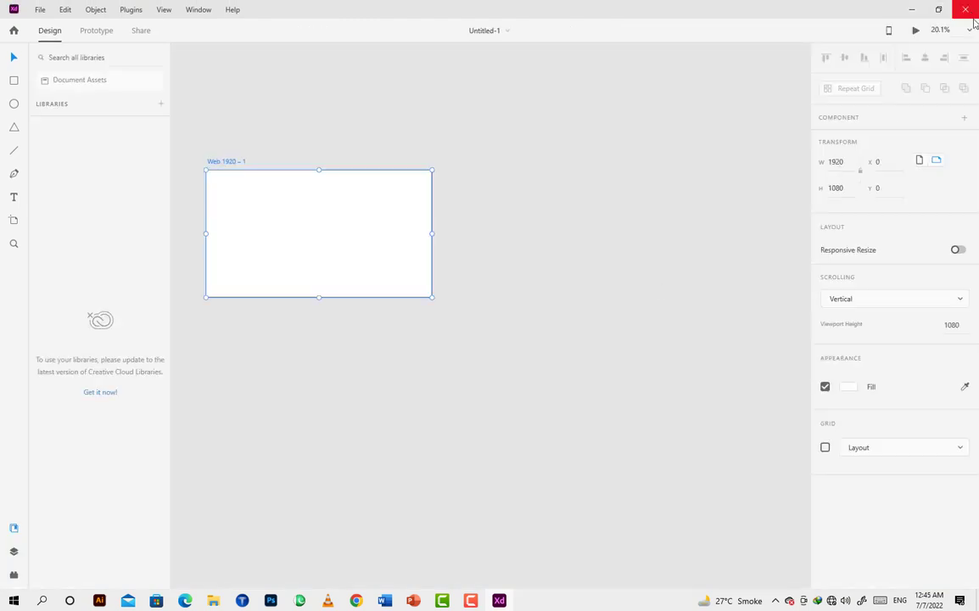
Add the text "E Commerce" in the upper middle of the Web 1920 artboard.
click(942, 29)
click(908, 82)
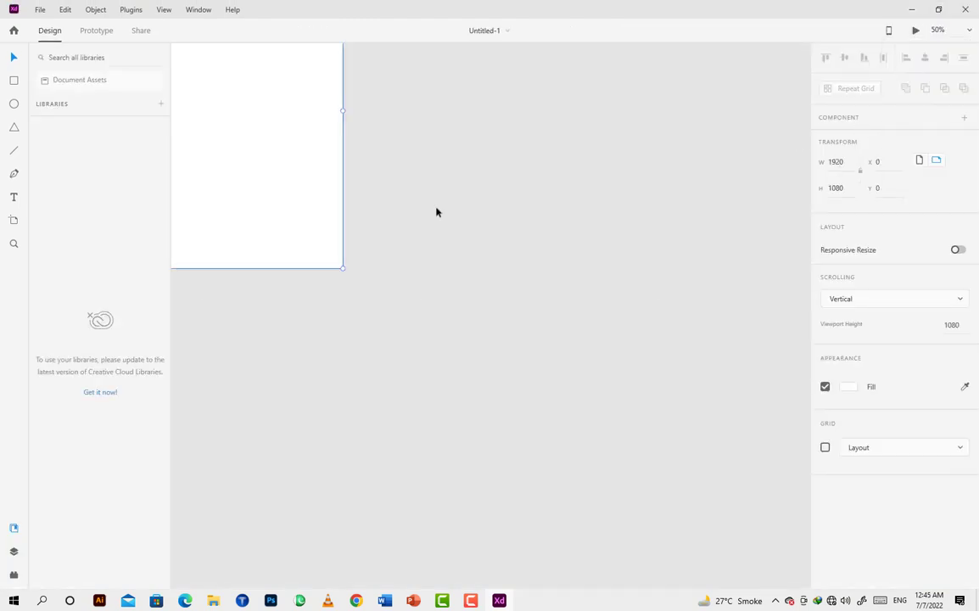
scroll(413, 213, down, 5)
scroll(228, 150, up, 4)
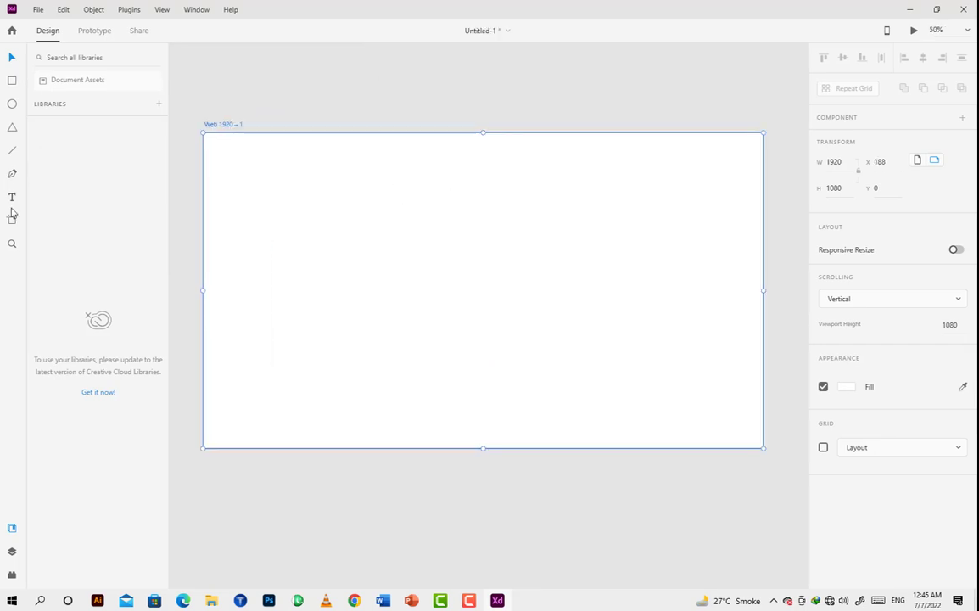
click(14, 197)
click(455, 198)
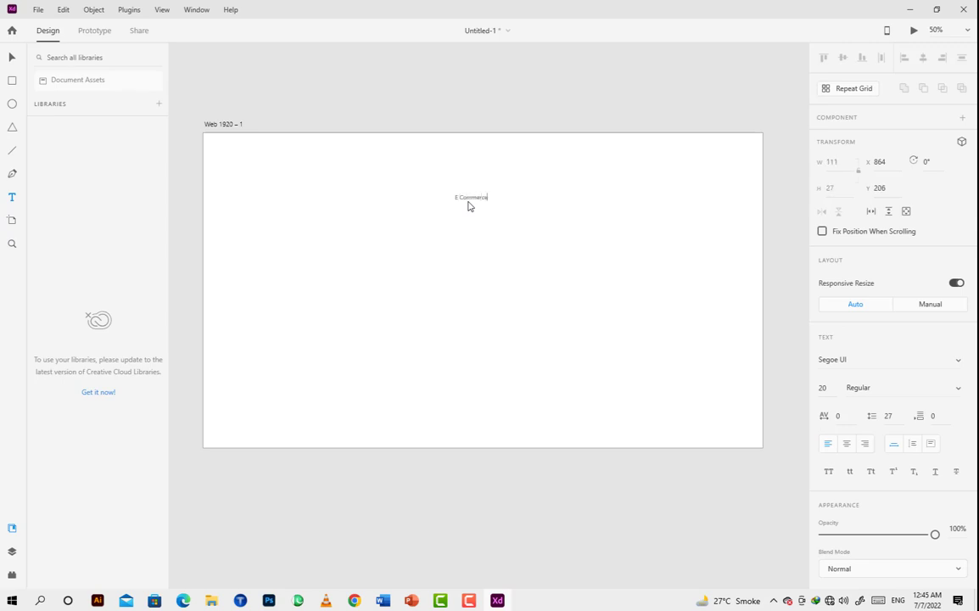
Set the font size of the whole "E Commerce" text to 90.
key(ctrl+a)
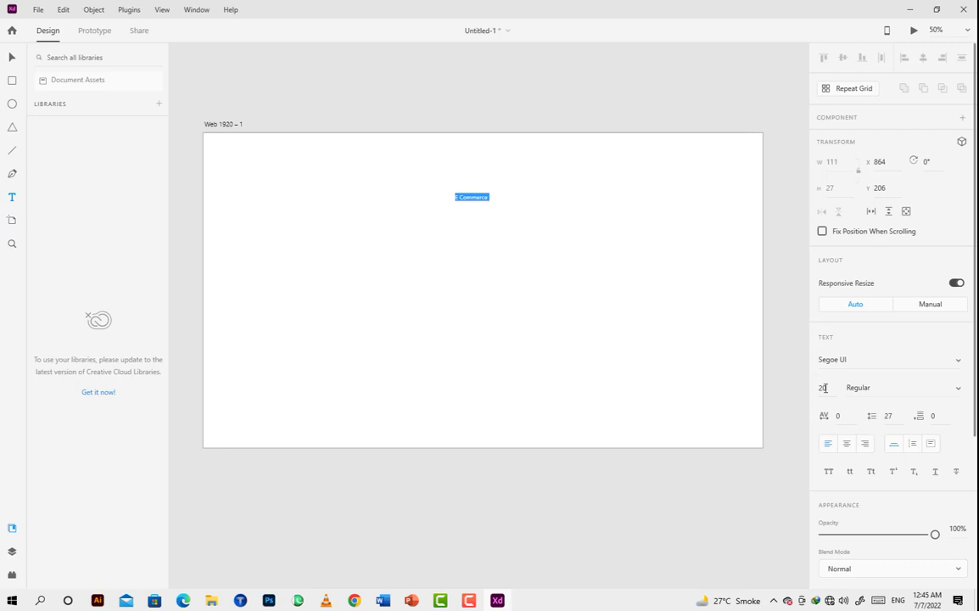
click(824, 388)
text(9)
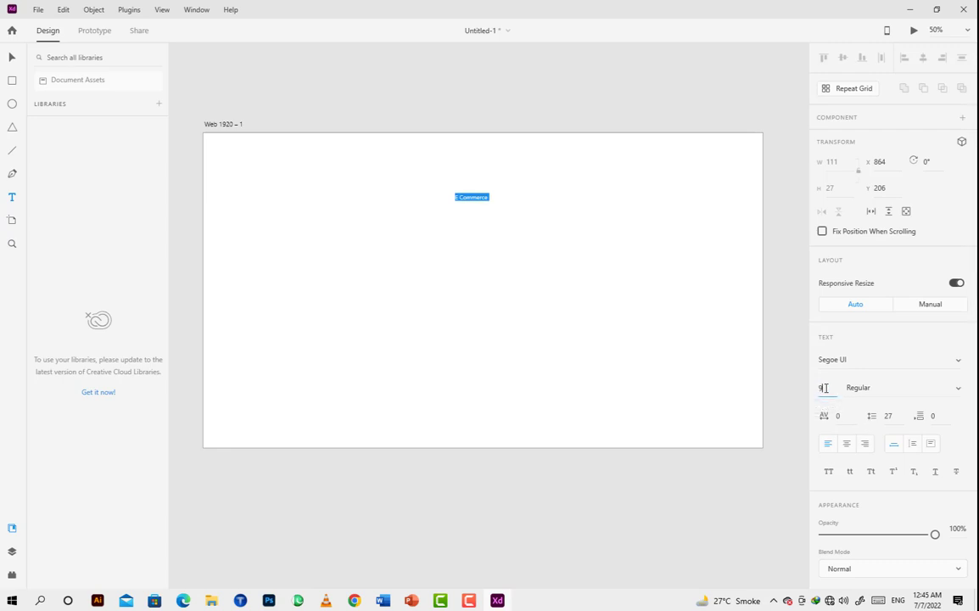
text(0)
key(Return)
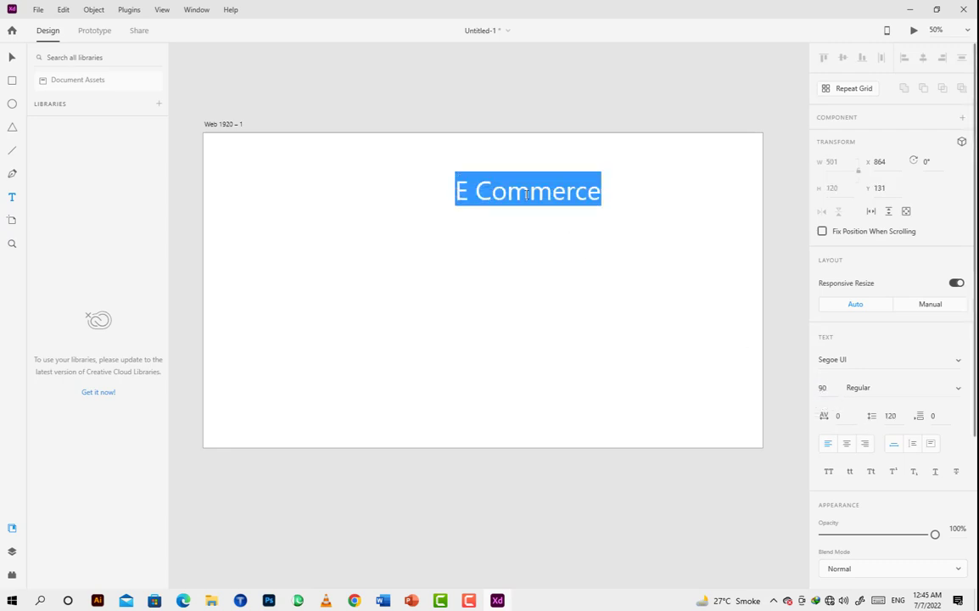
click(598, 236)
Move the "E Commerce" heading up to roughly the top centre of the artboard, at about X 738, Y 75.
click(541, 189)
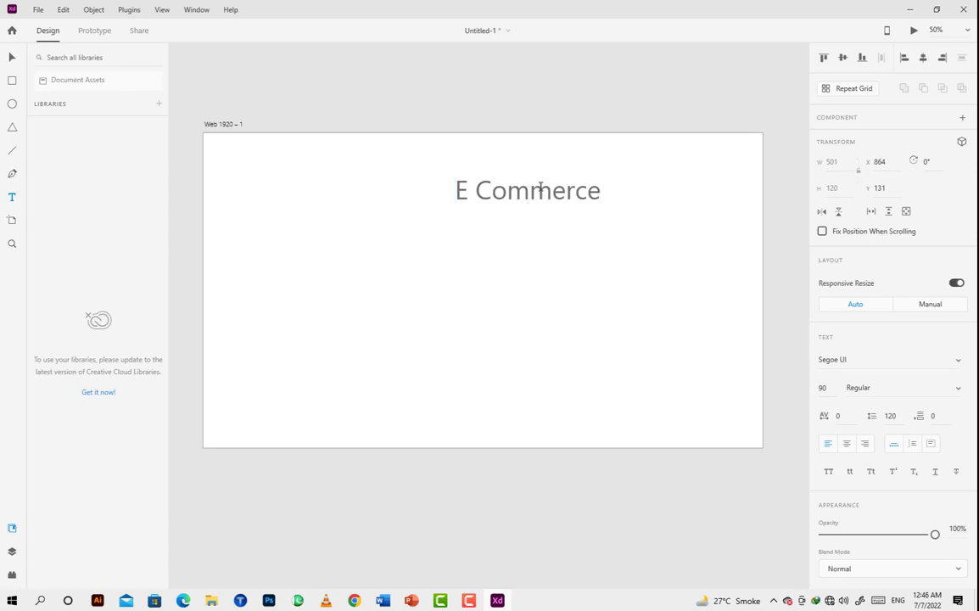
key(Escape)
click(574, 227)
click(12, 57)
drag(503, 190, 469, 174)
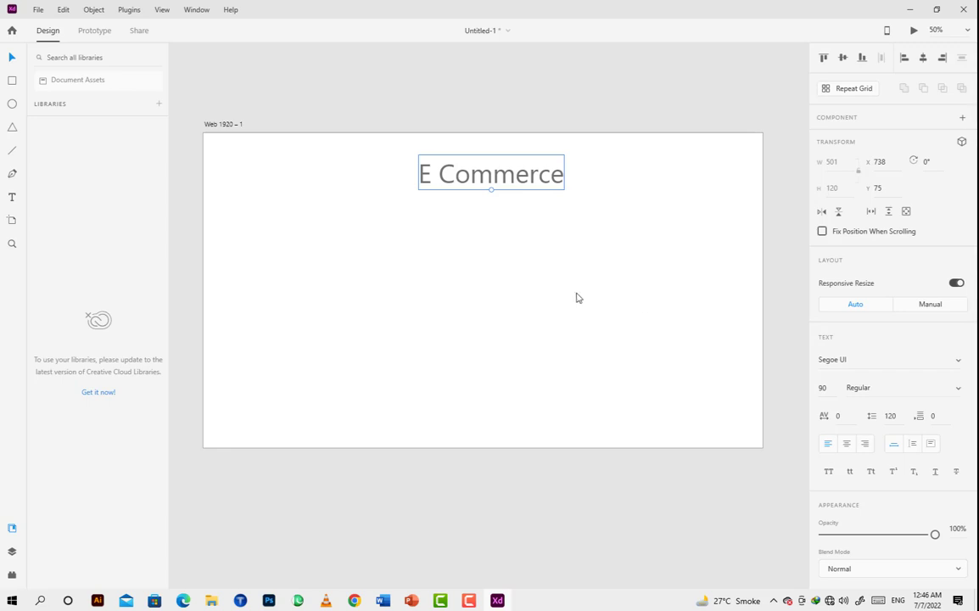
Save the document in the Documents folder as an XD file named "Web shopping Cart".
key(ctrl+s)
click(213, 248)
key(BackSpace)
key(BackSpace)
key(BackSpace)
key(BackSpace)
key(BackSpace)
key(BackSpace)
key(BackSpace)
key(BackSpace)
key(BackSpace)
key(BackSpace)
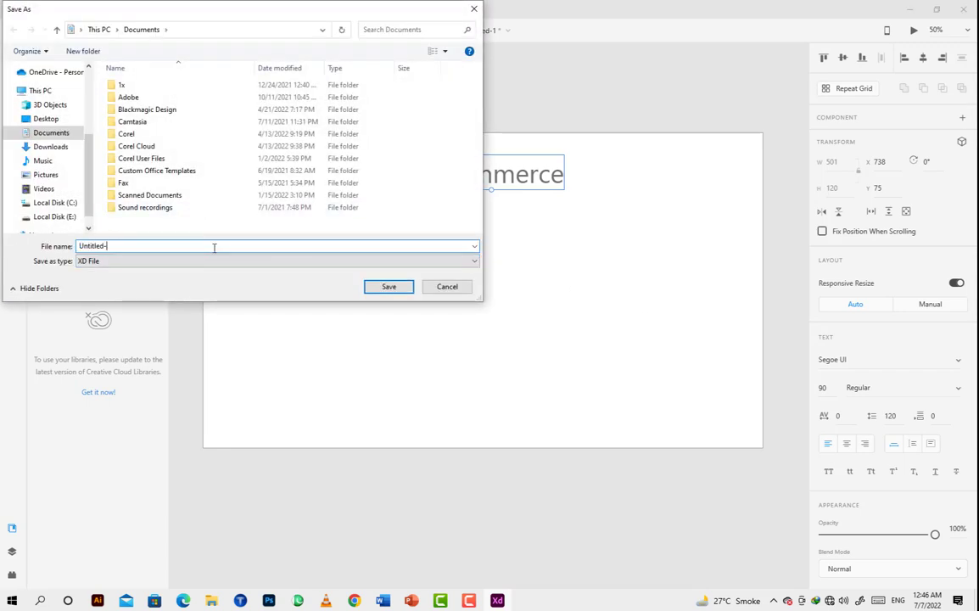
text(Web Cart)
key(BackSpace)
key(BackSpace)
key(BackSpace)
key(BackSpace)
key(BackSpace)
key(BackSpace)
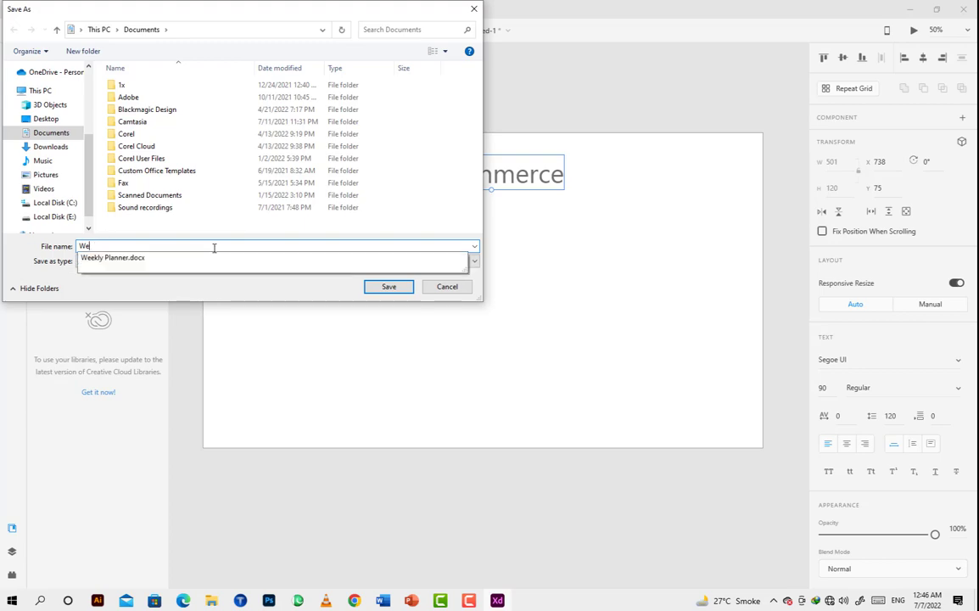
text(m)
key(BackSpace)
key(BackSpace)
key(BackSpace)
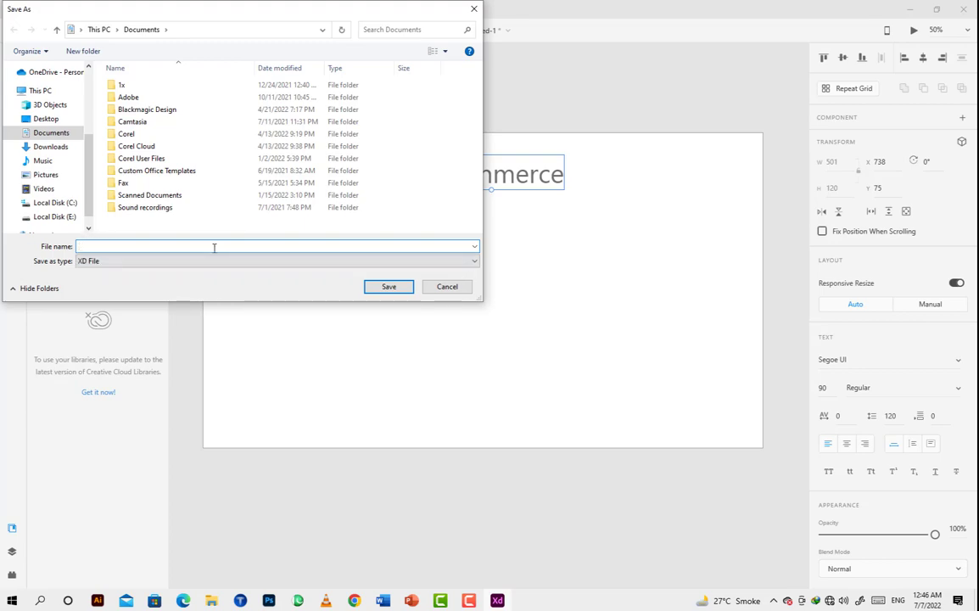
text(Web shopping Cart)
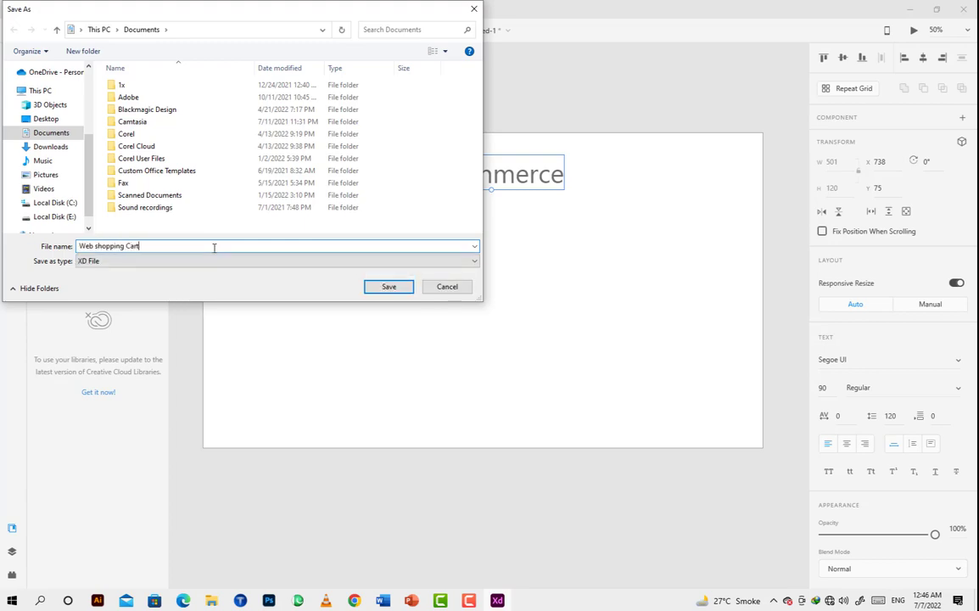
click(403, 287)
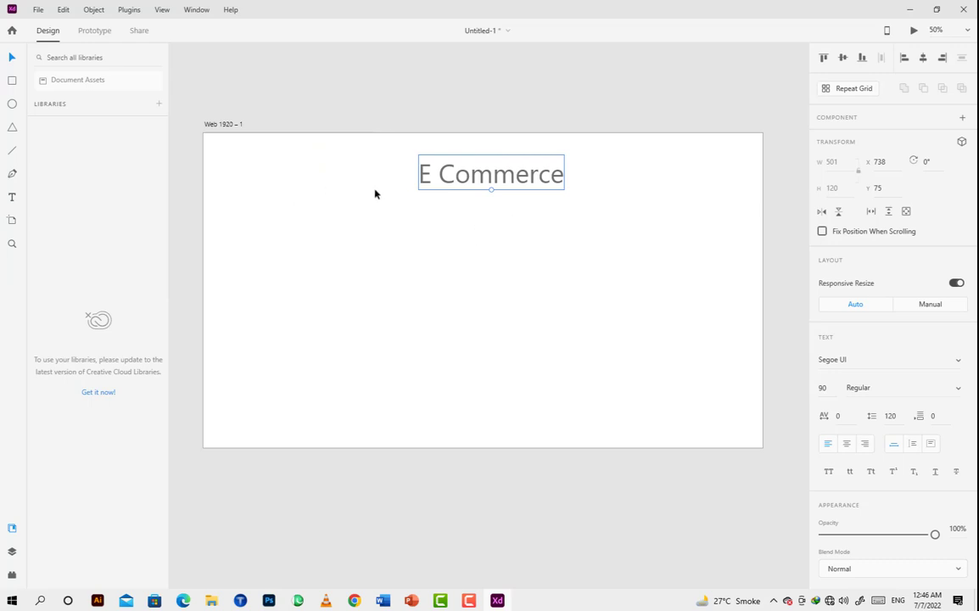
Change the fill colour of the "E Commerce" heading to black, #000000.
click(498, 217)
click(498, 181)
scroll(783, 379, down, 2)
scroll(798, 272, up, 2)
scroll(896, 267, down, 5)
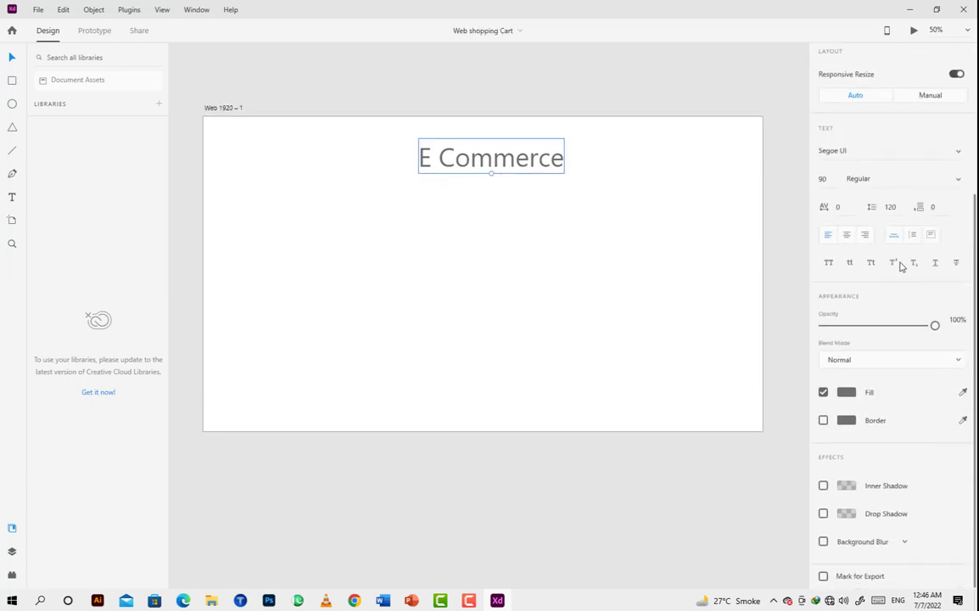
click(846, 391)
click(668, 411)
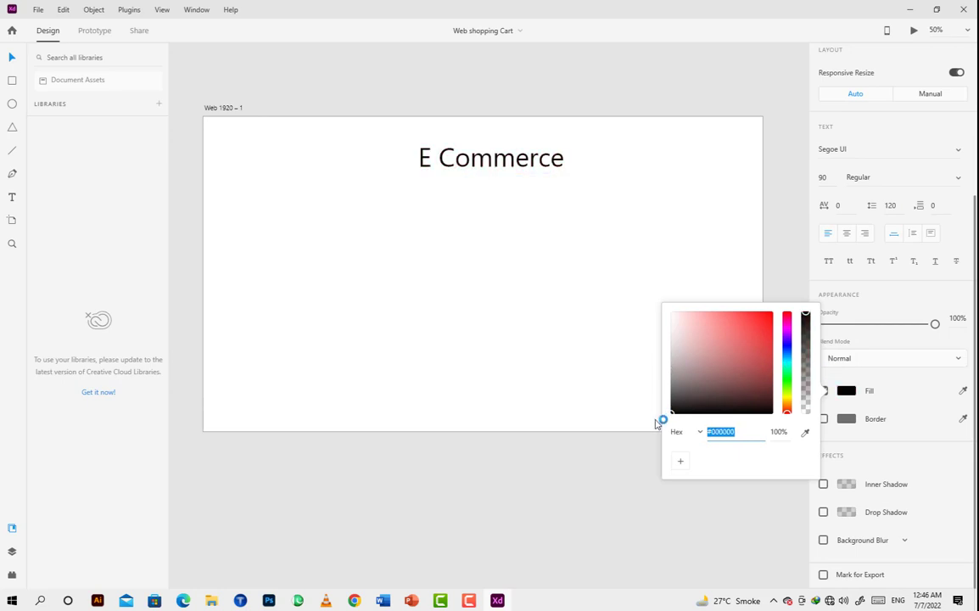
Set the "E Commerce" heading's font to Segoe Print and re-centre it near the top of the artboard.
double_click(546, 157)
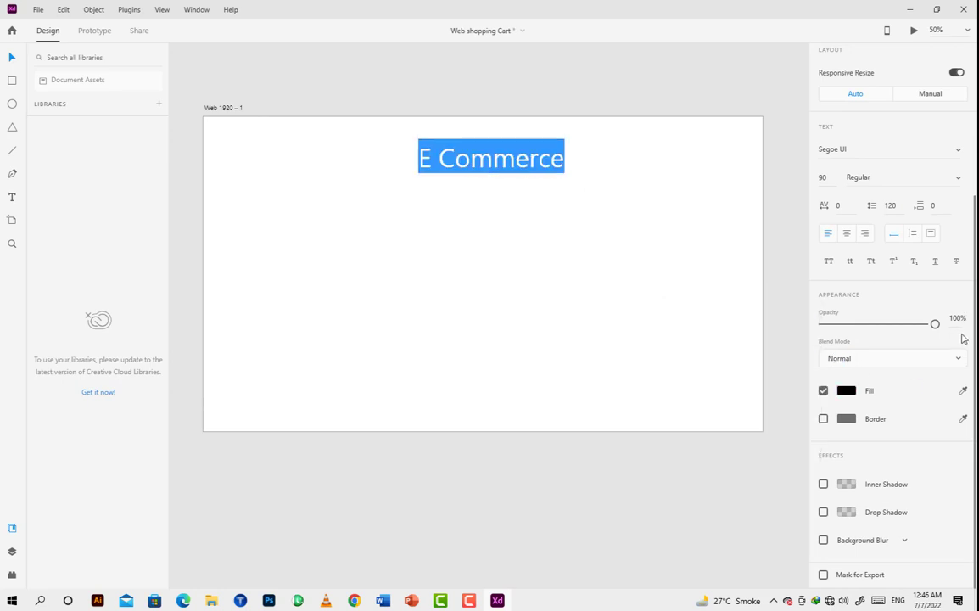
click(958, 149)
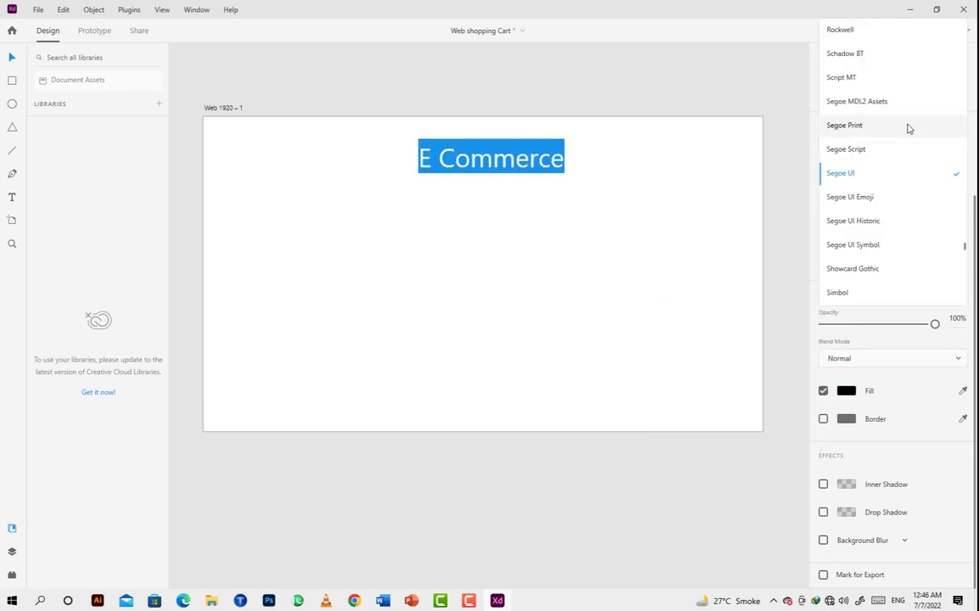
scroll(906, 127, up, 1)
click(881, 168)
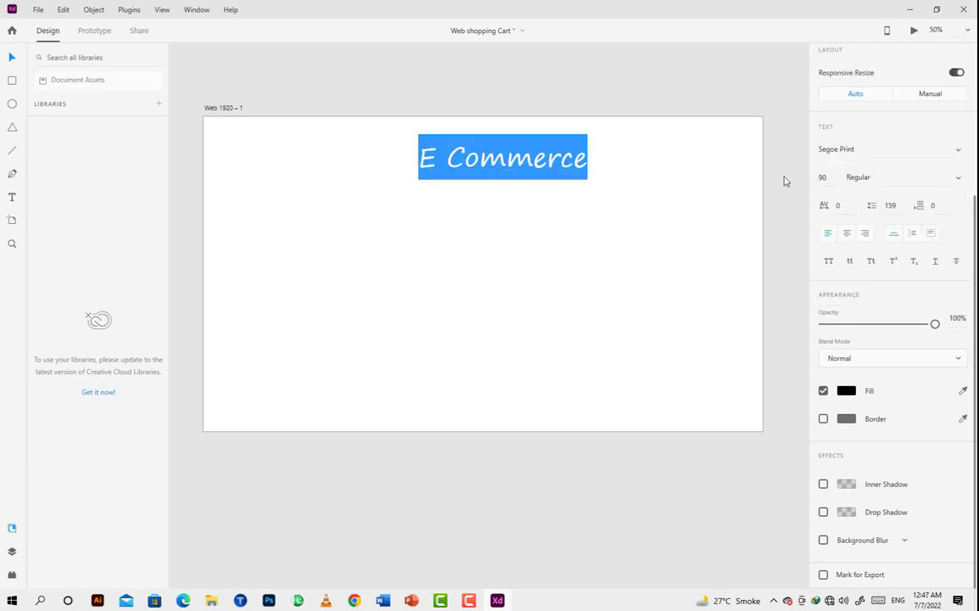
key(Escape)
key(Escape)
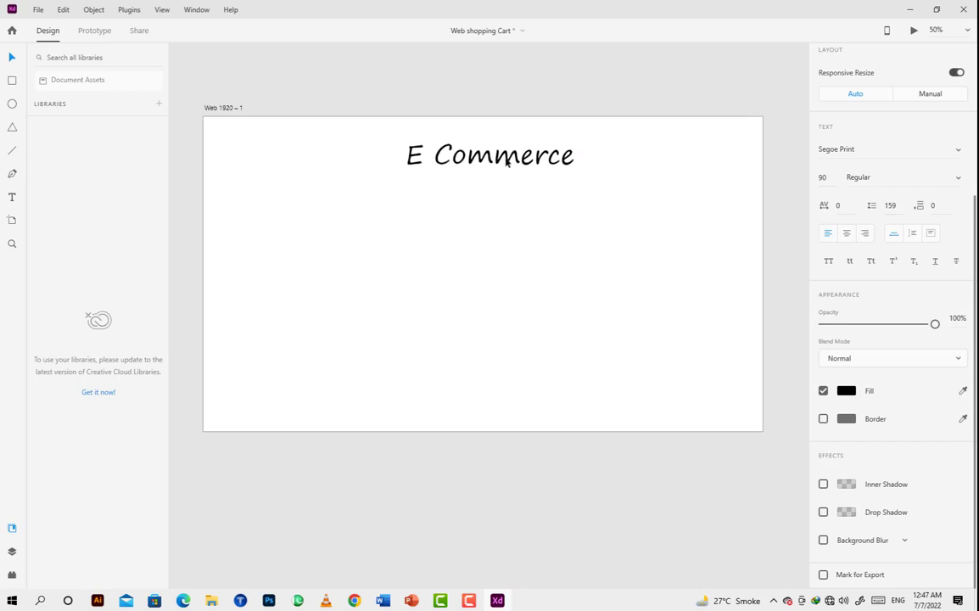
drag(507, 163, 502, 166)
click(577, 218)
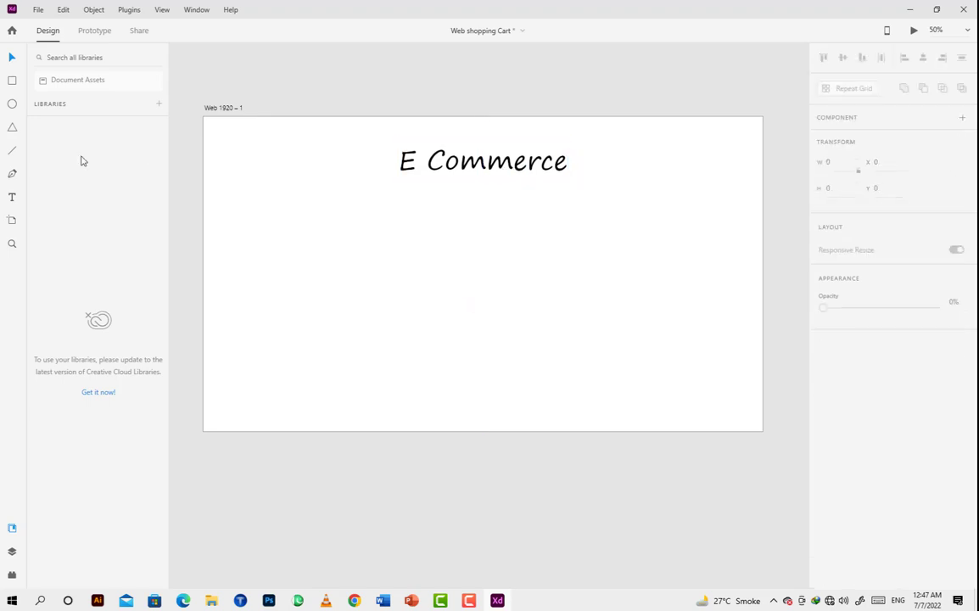
Add the text "Sign in" on the artboard, to the lower left of the "E Commerce" heading.
click(12, 196)
click(229, 197)
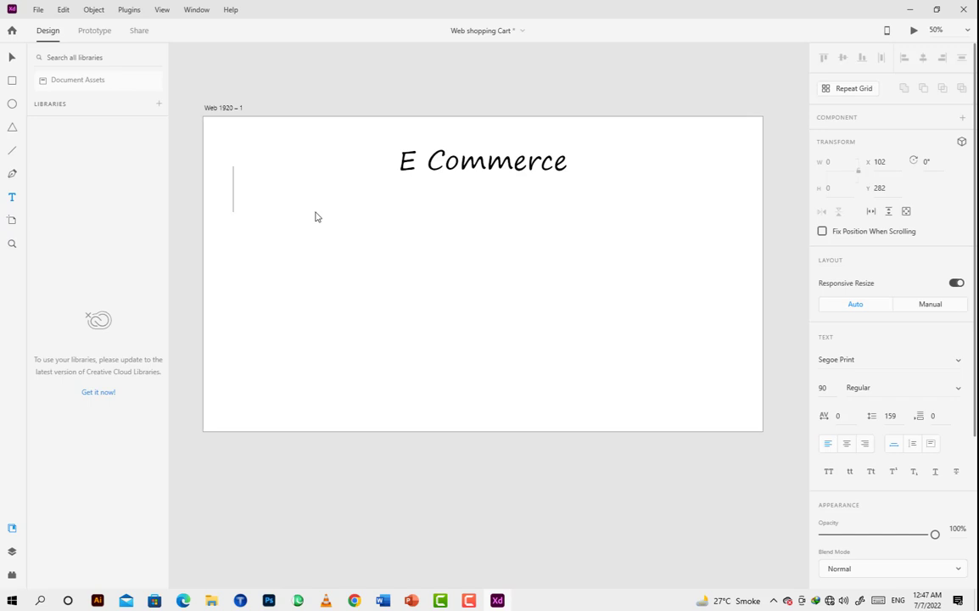
text(Sign in)
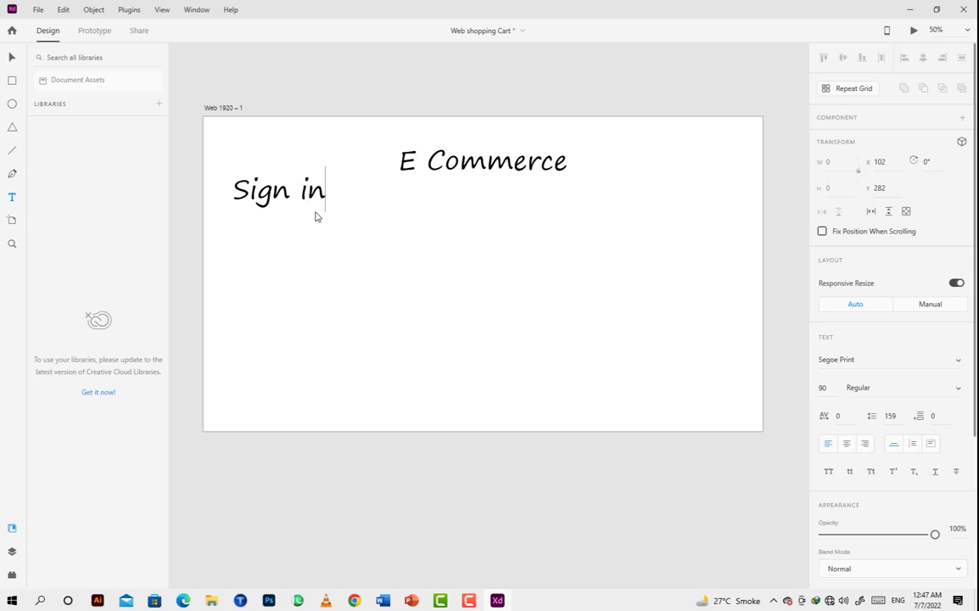
Set the "Sign in" text to the Segoe UI font at size 30.
key(ctrl+shift+Left)
key(ctrl+shift+Left)
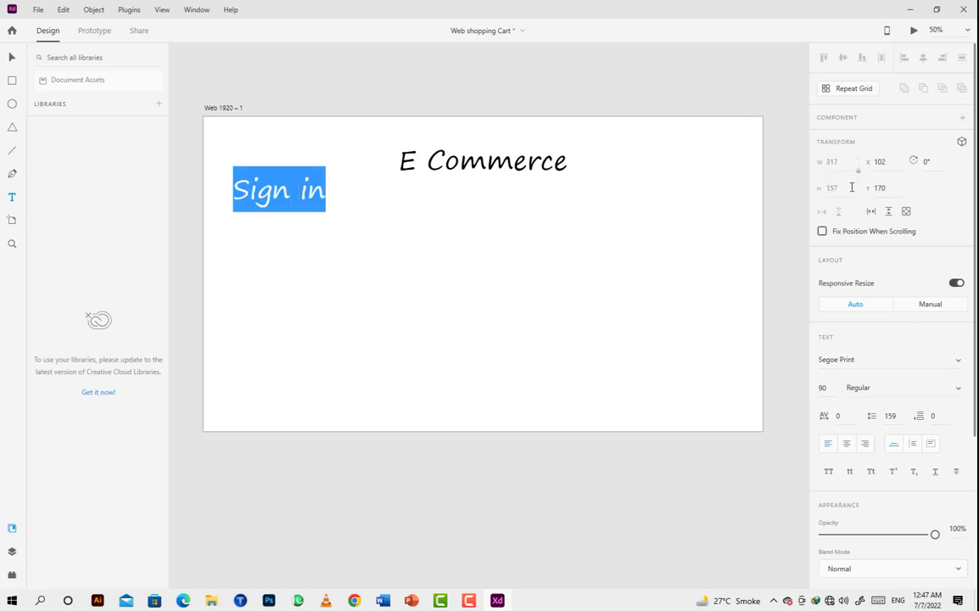
click(956, 361)
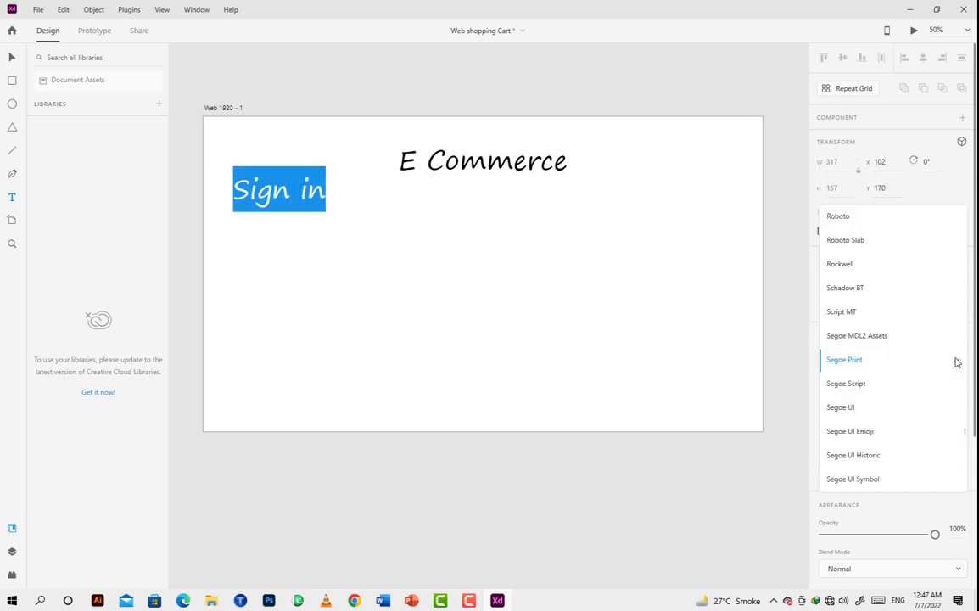
click(893, 408)
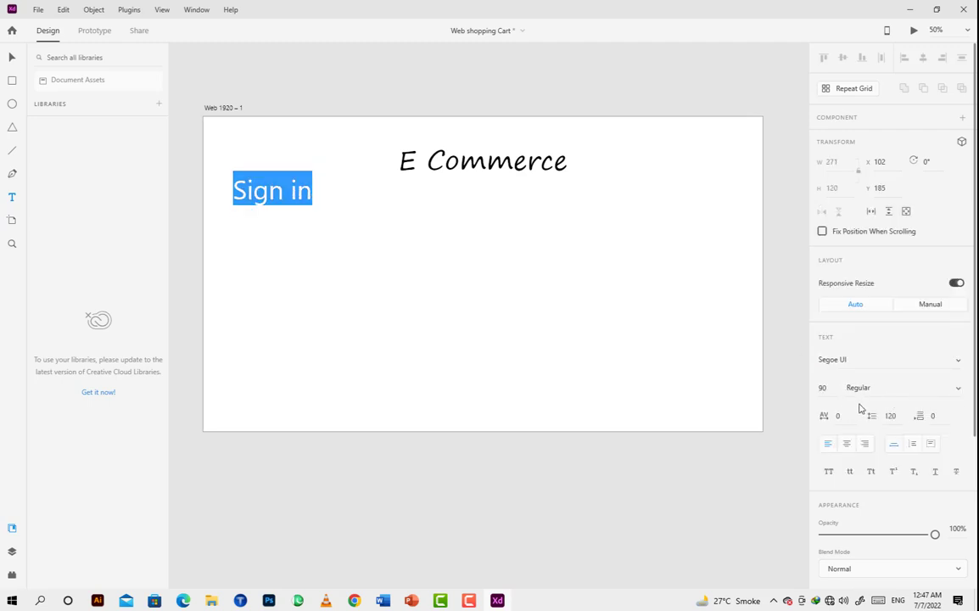
click(817, 388)
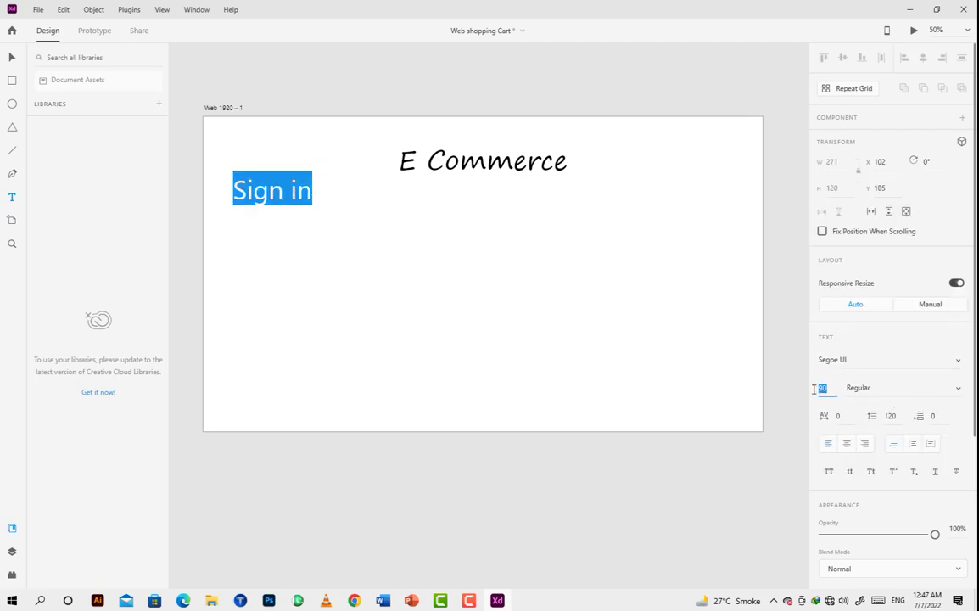
text(30)
key(Return)
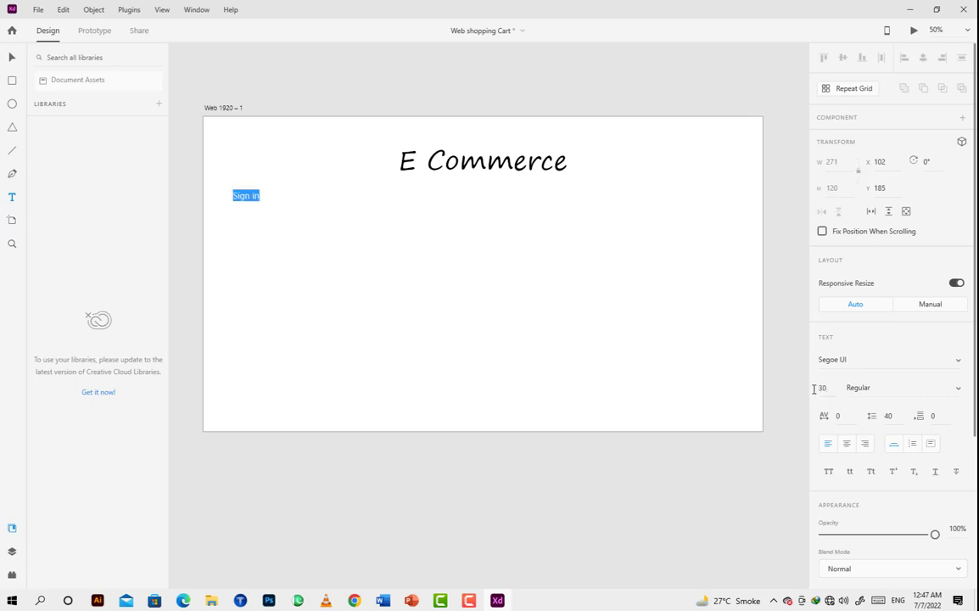
click(247, 202)
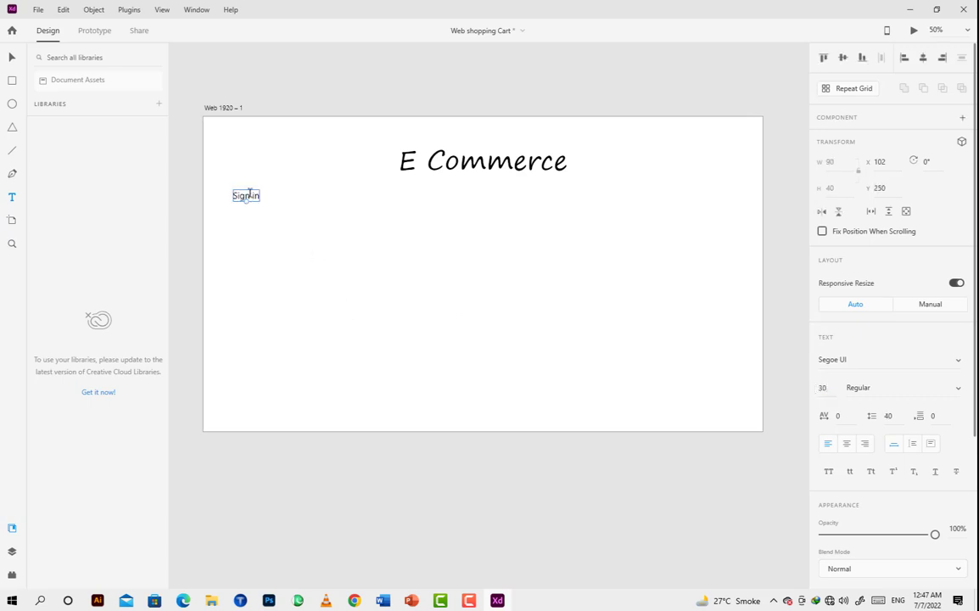
Move "Sign in" to the artboard's upper-left corner and place copies of it beside the original and near the upper-right corner.
click(12, 57)
drag(245, 197, 698, 144)
Change the "Sign in" copy beside the original to "Location" and the upper-right copy to "Order Status".
double_click(281, 139)
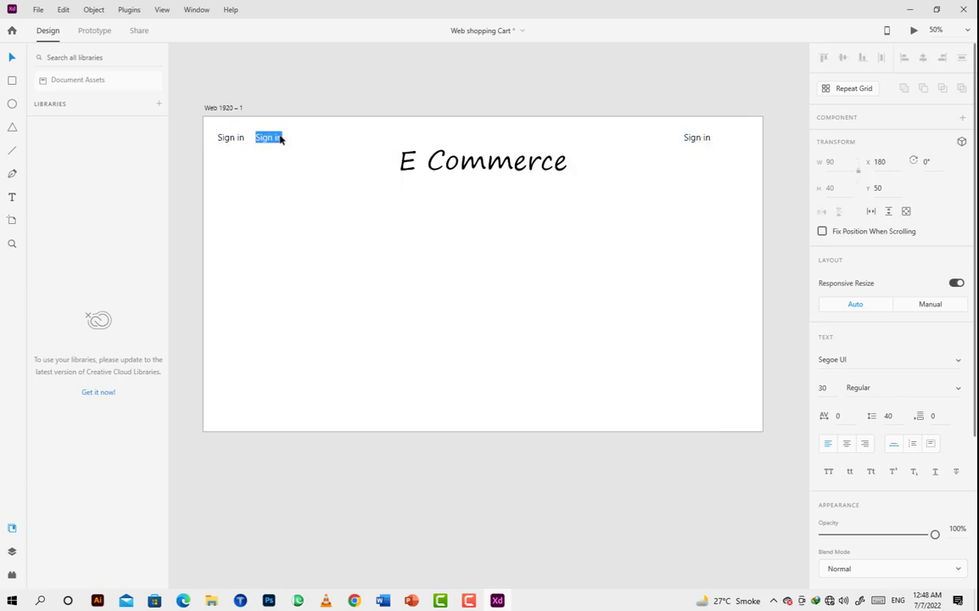
text(Location)
double_click(701, 139)
text(Order Status)
click(694, 137)
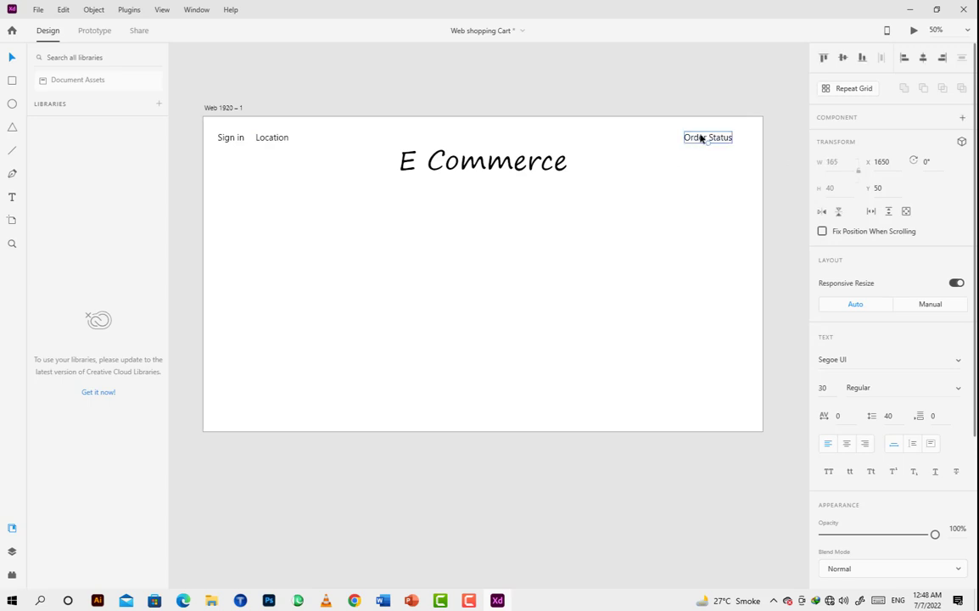
Duplicate the "Order Status" text along the same row and change the rightmost one to "Stores".
drag(701, 138, 659, 142)
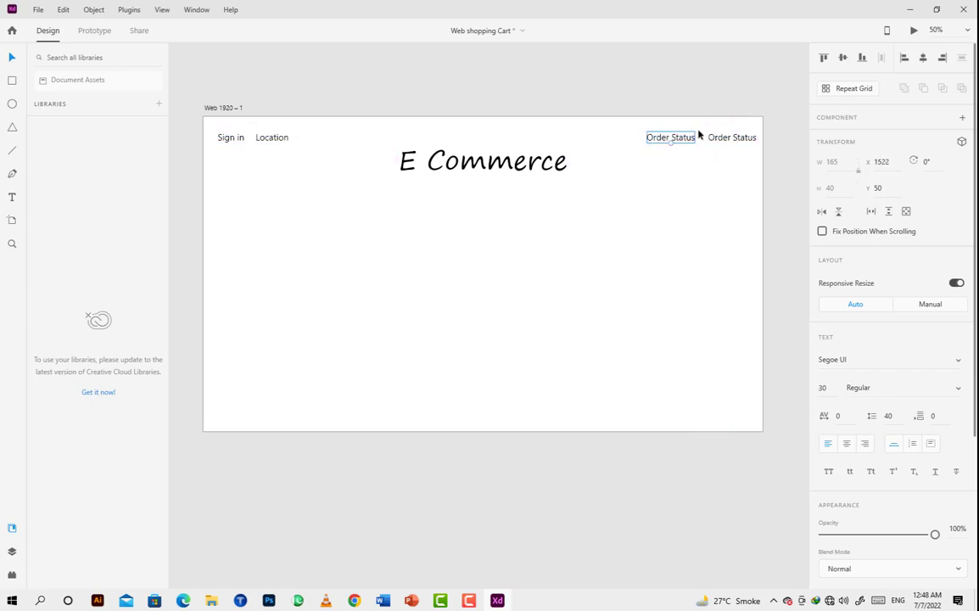
click(735, 143)
double_click(733, 141)
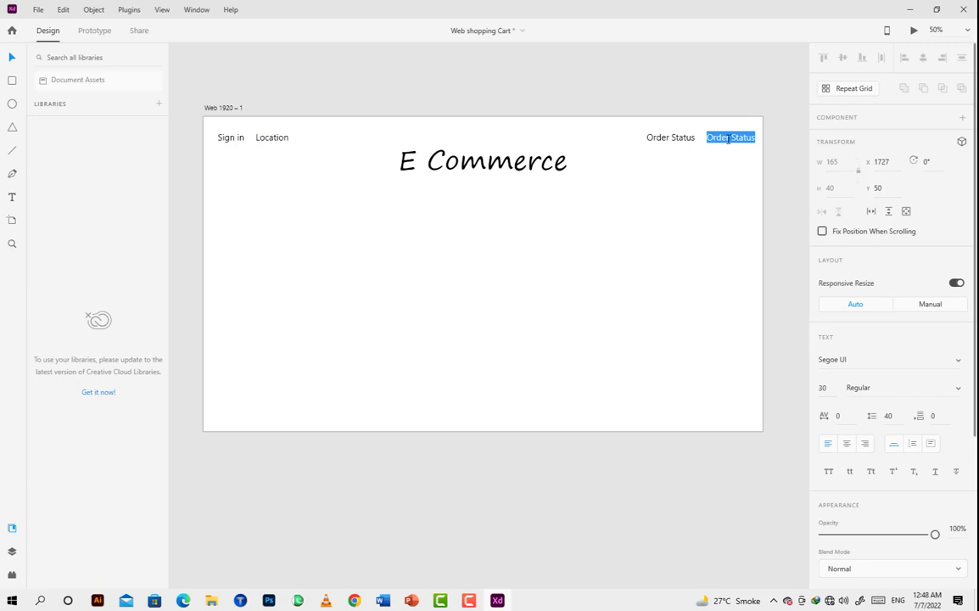
text(Stores)
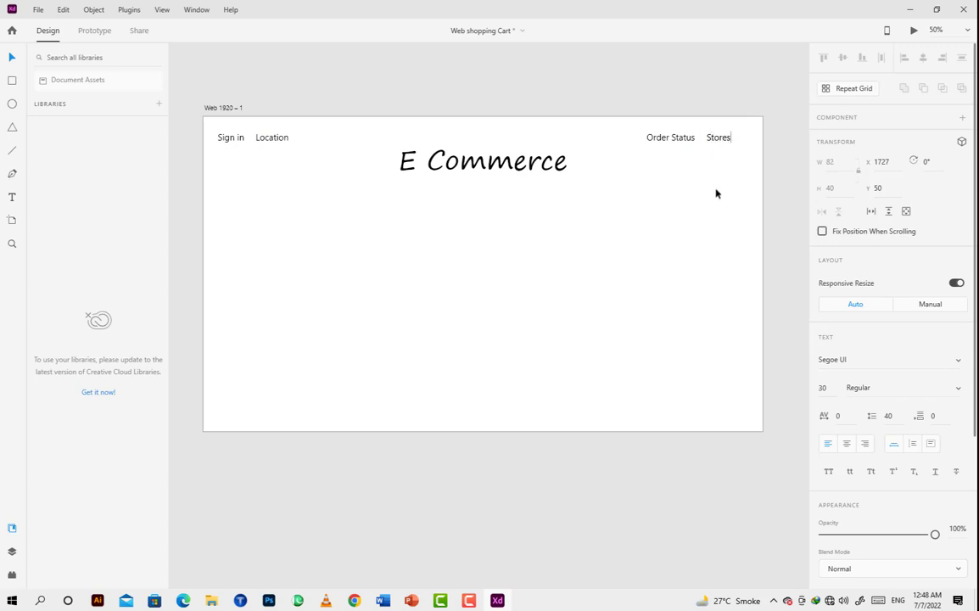
key(Escape)
Adjust the spacing of the four header links along the artboard's top edge and align the "E Commerce" heading centrally between them.
mouse_move(227, 135)
mouse_down()
mouse_move(225, 144)
mouse_move(231, 138)
mouse_up()
drag(717, 137, 647, 137)
drag(273, 144, 275, 146)
click(696, 140)
drag(696, 139, 691, 137)
click(683, 162)
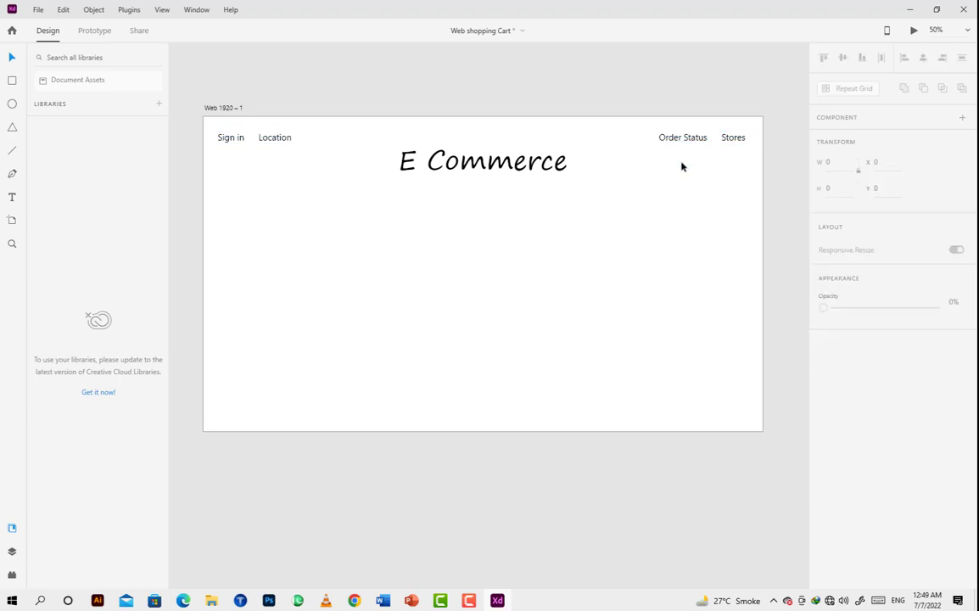
drag(479, 176, 482, 175)
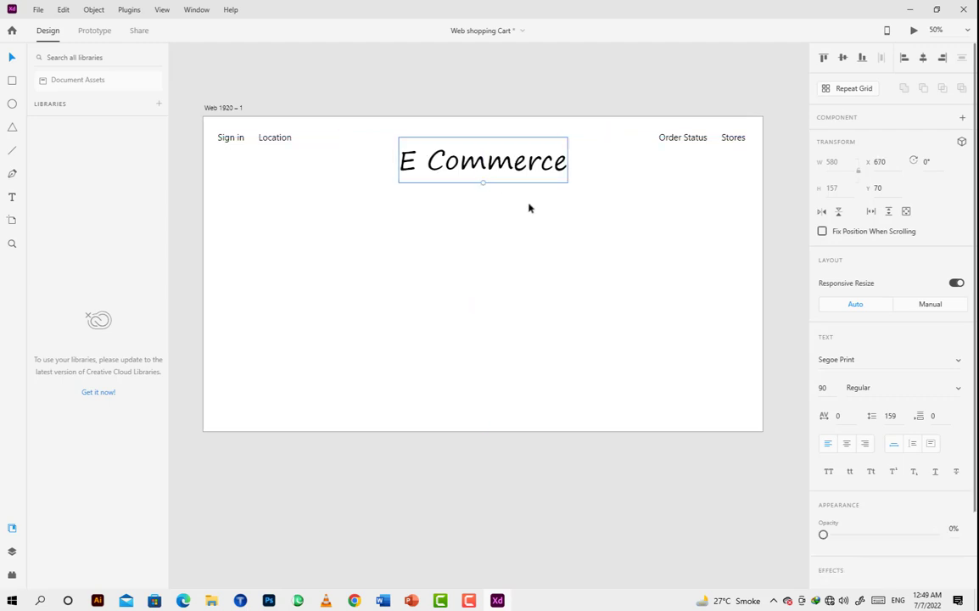
Place a copy of "Sign in" under the "E Commerce" heading and change its text to "COME AS YOUR ARE".
click(523, 229)
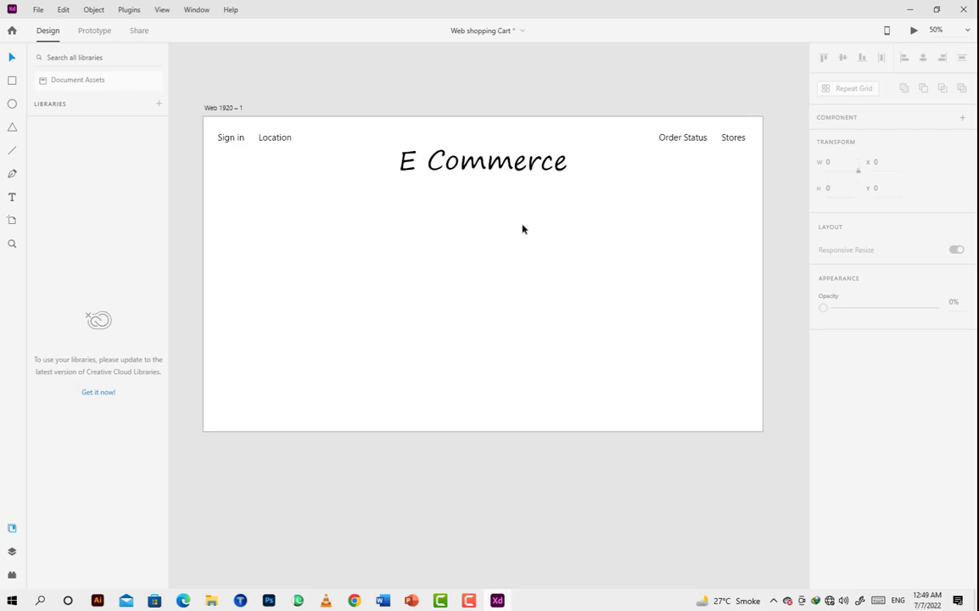
click(230, 141)
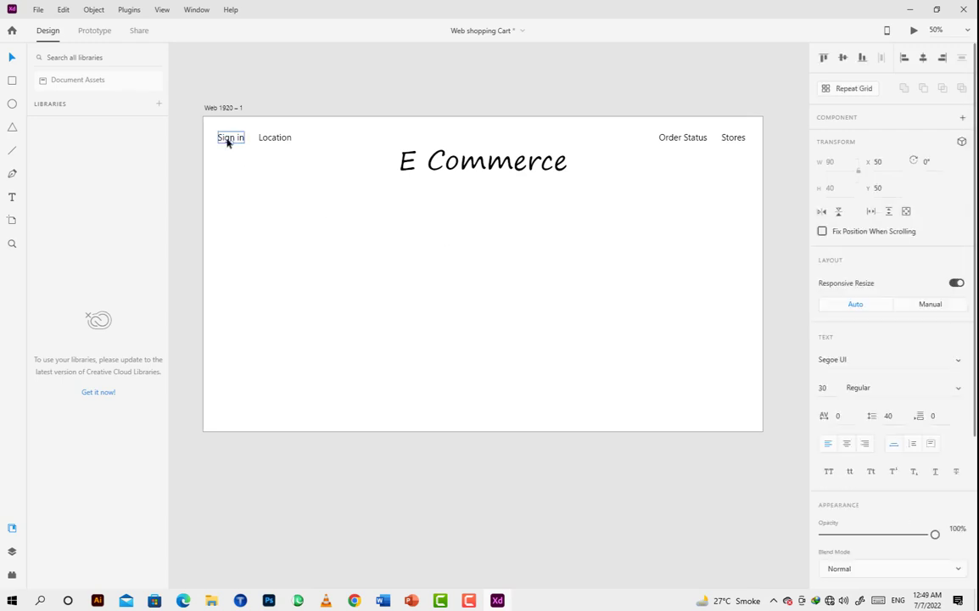
drag(227, 143, 468, 190)
double_click(467, 192)
text(d)
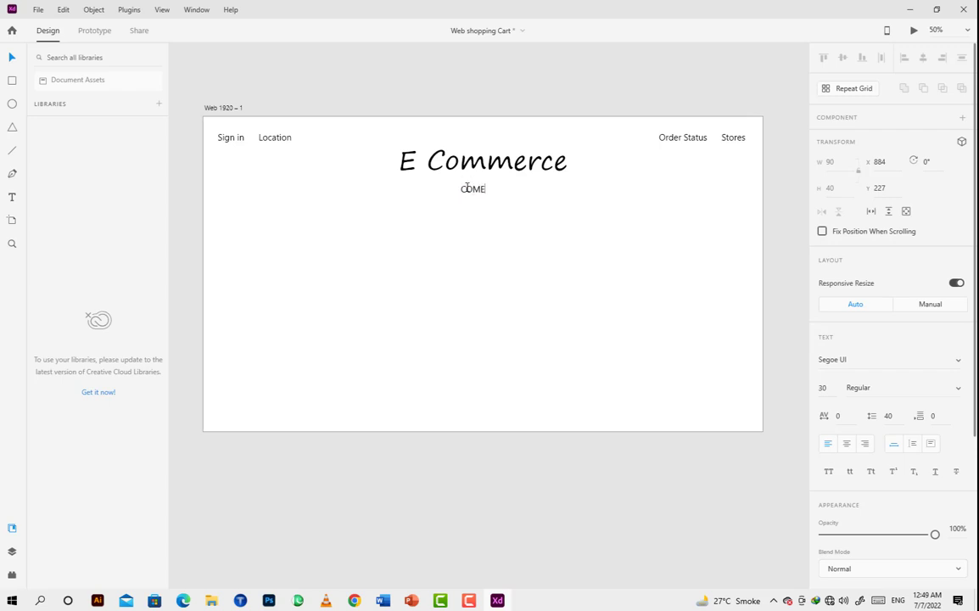
text(OME AS YOUT)
Set the "COME AS YOUR ARE" tagline to 40 bold and centre it directly beneath the "E Commerce" heading.
double_click(494, 189)
key(ctrl+a)
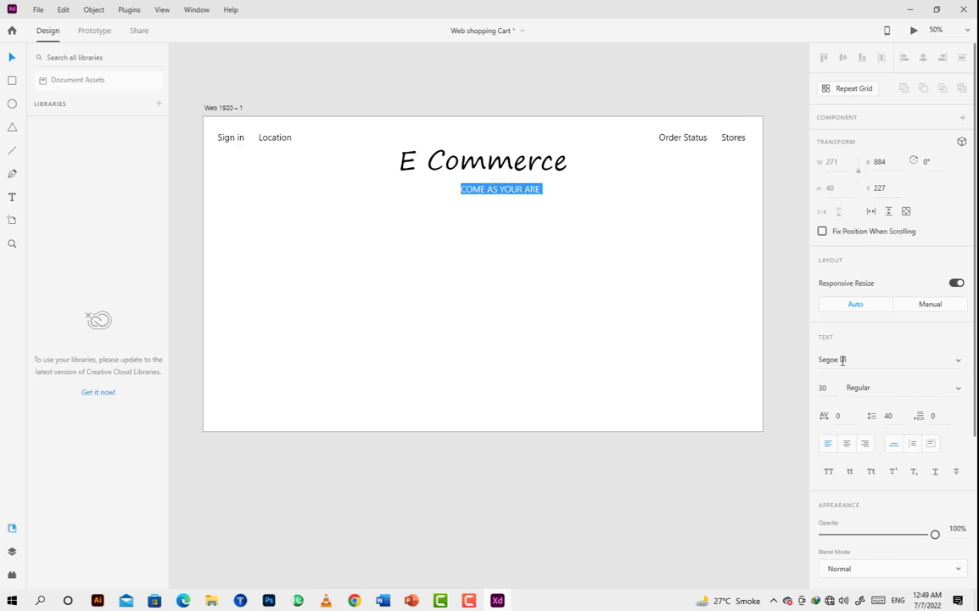
click(826, 387)
text(4)
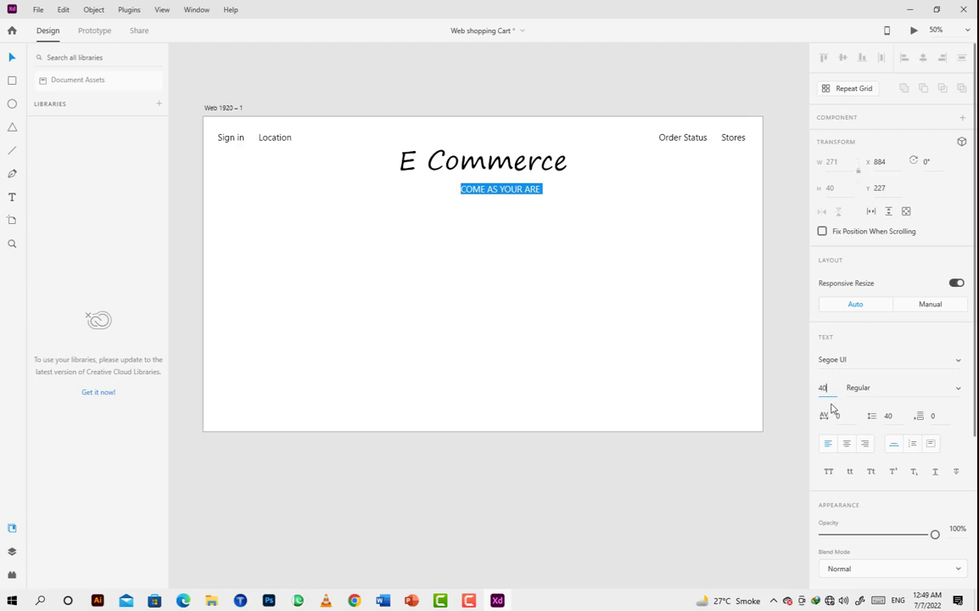
key(Return)
key(ctrl+b)
key(Escape)
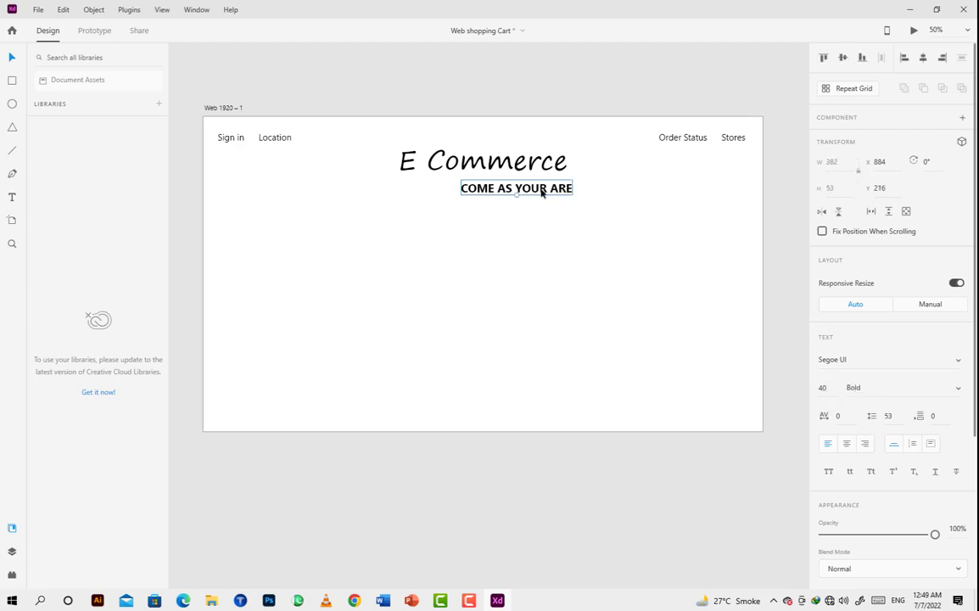
drag(541, 192, 509, 184)
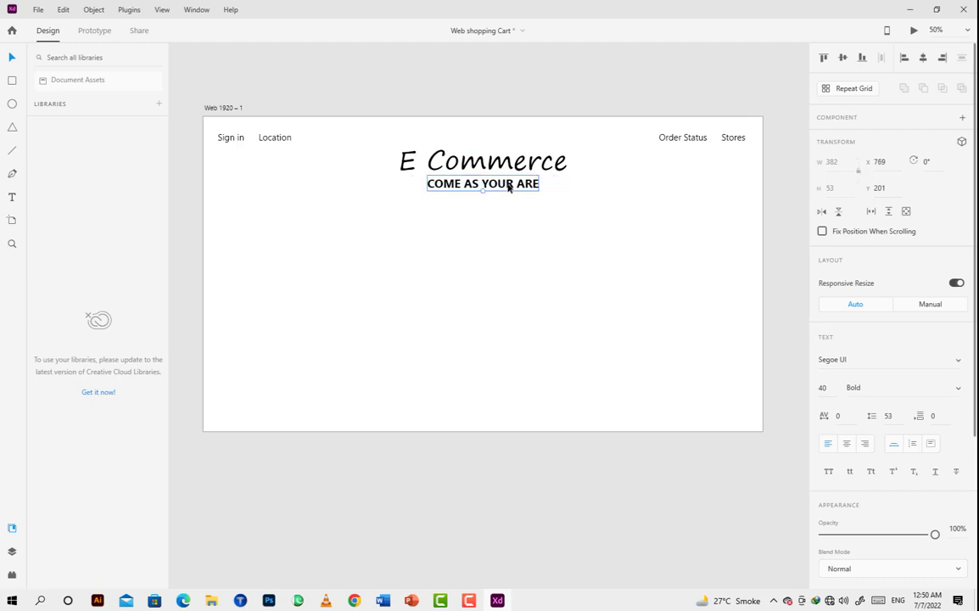
click(608, 218)
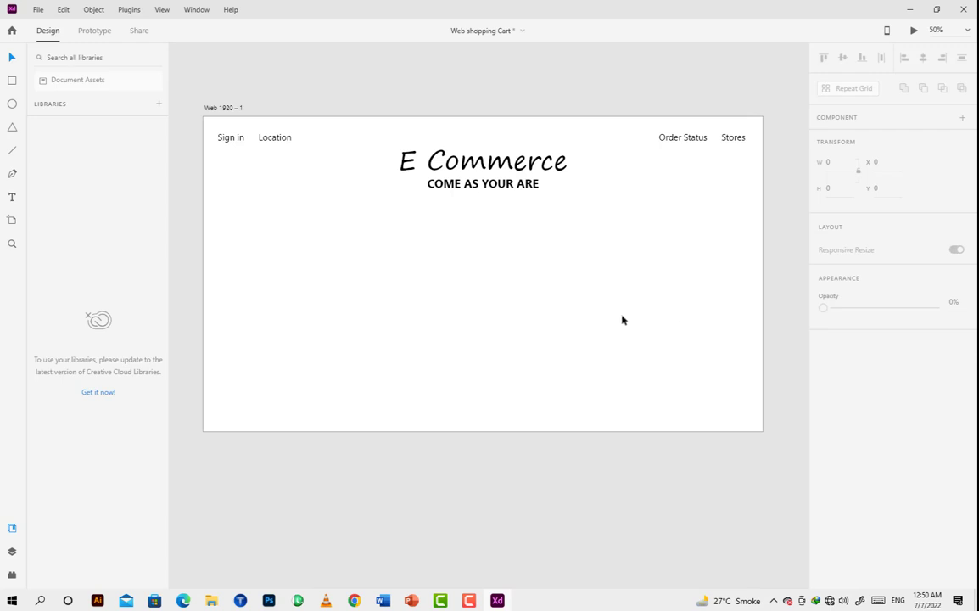
Draw a borderless black divider bar across the full artboard width below the tagline and set its height to 6.
click(12, 81)
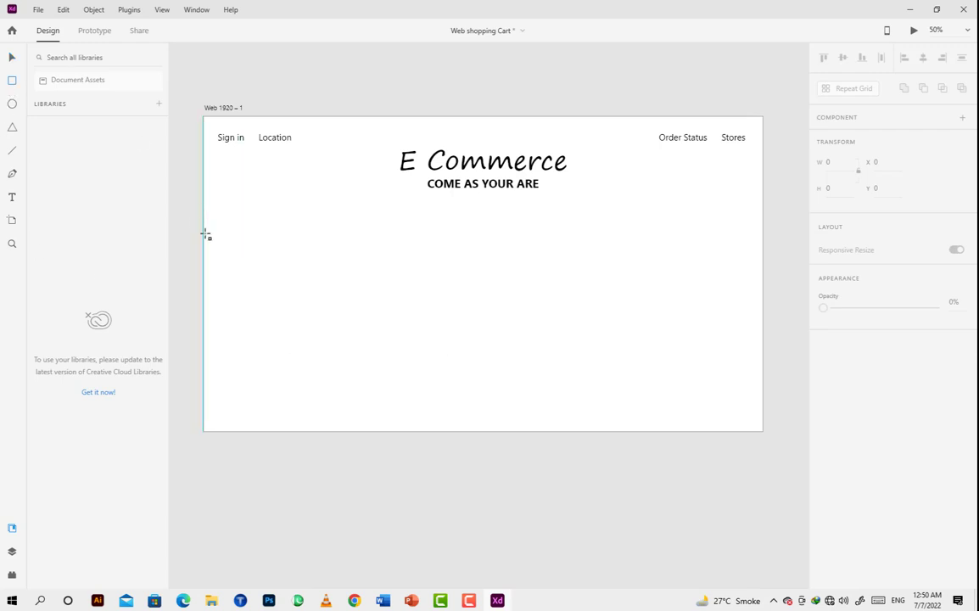
drag(204, 233, 764, 237)
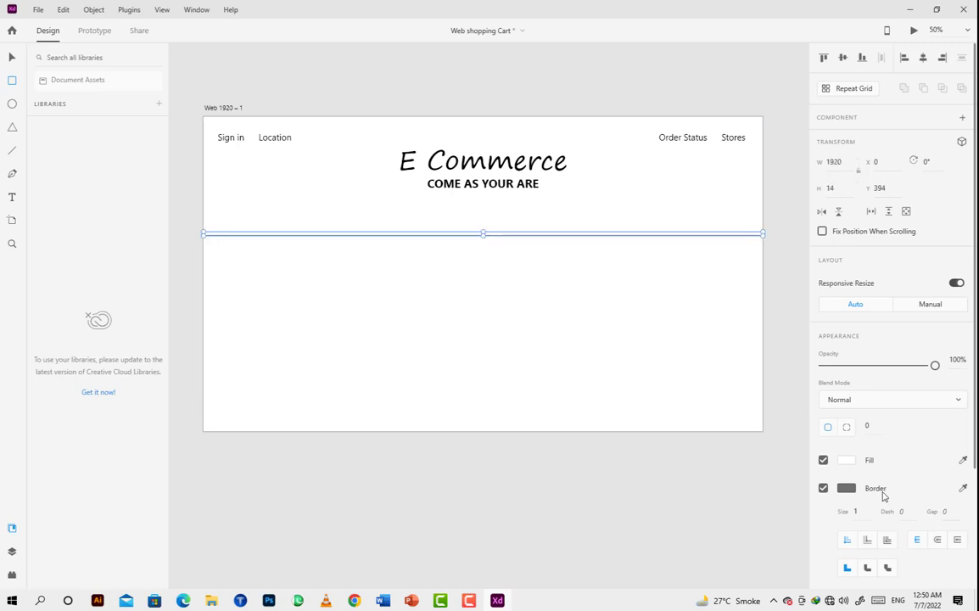
scroll(849, 432, down, 3)
click(824, 335)
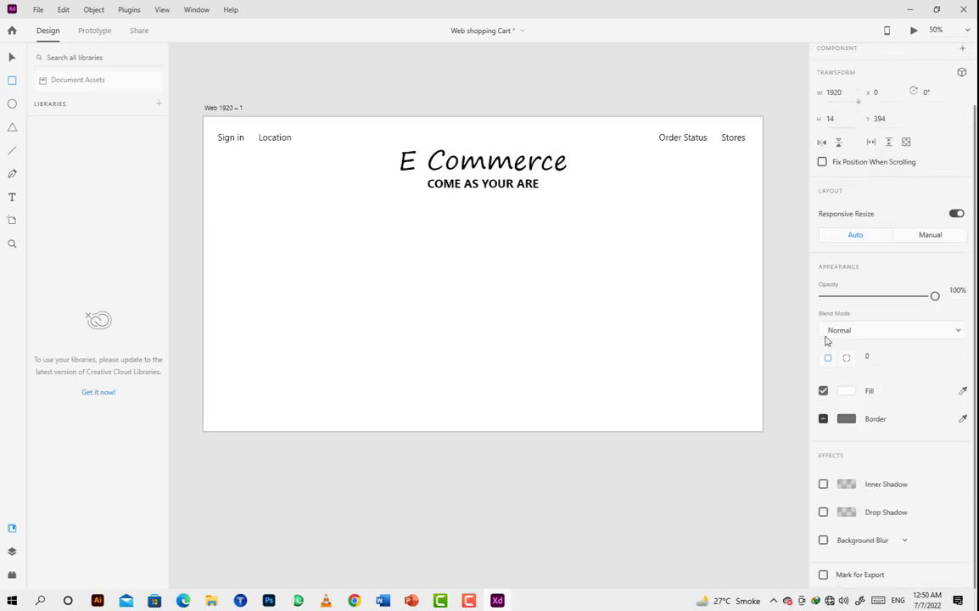
click(848, 392)
drag(703, 375, 672, 421)
click(937, 365)
scroll(938, 365, up, 3)
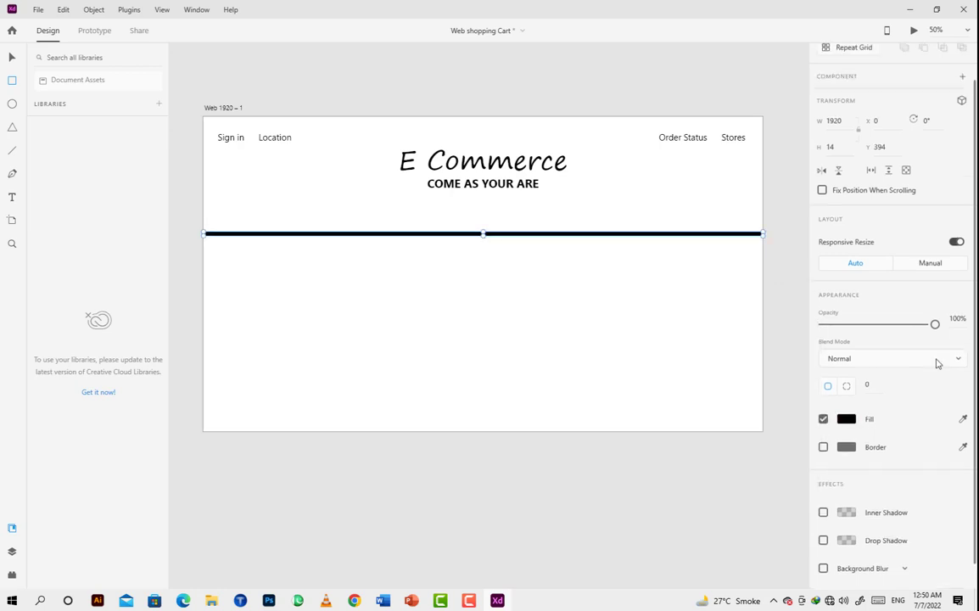
click(830, 187)
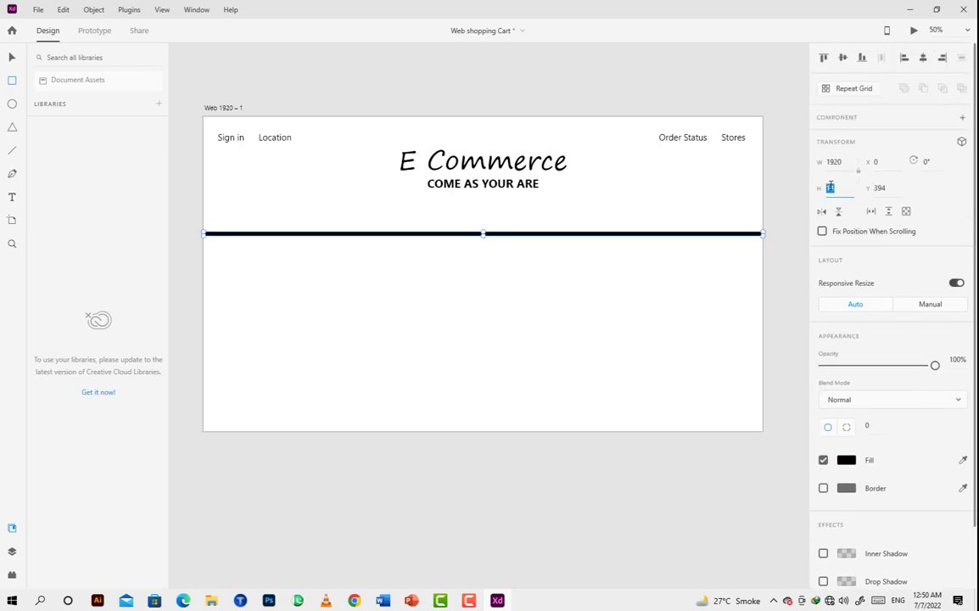
key(Return)
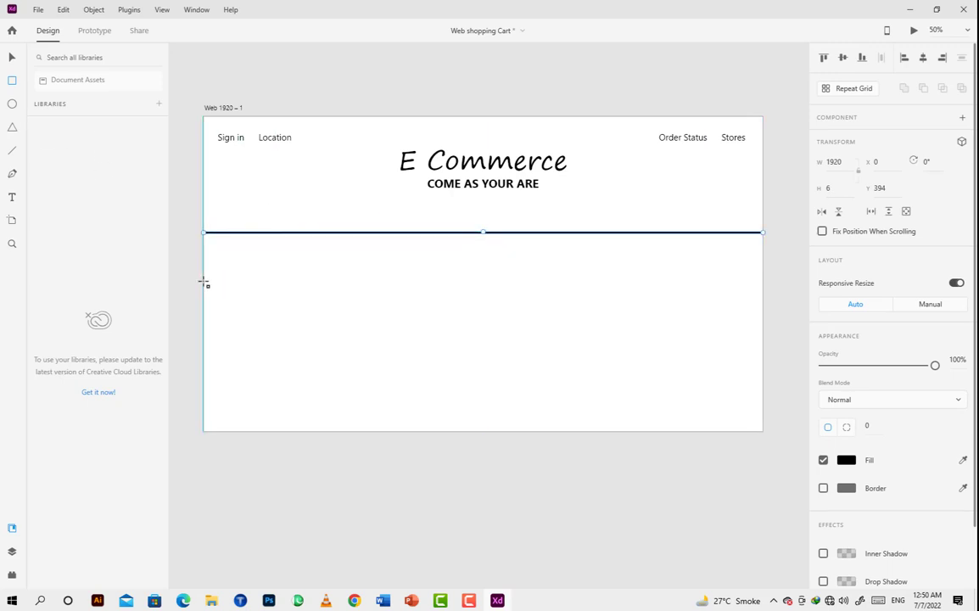
Draw a second rectangle across the full artboard width below the black divider and set its height to 80.
drag(204, 282, 764, 302)
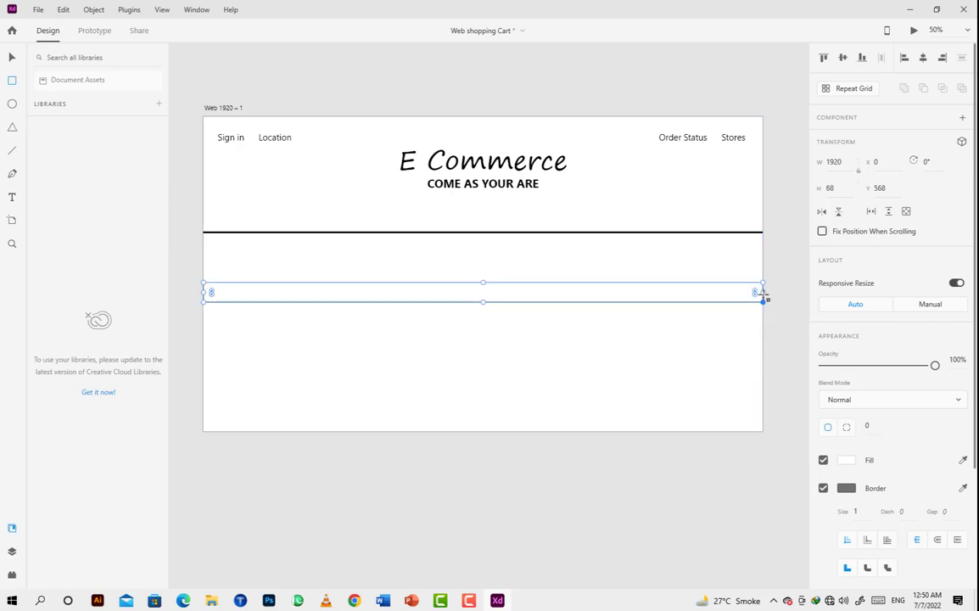
click(830, 188)
text(80)
key(Return)
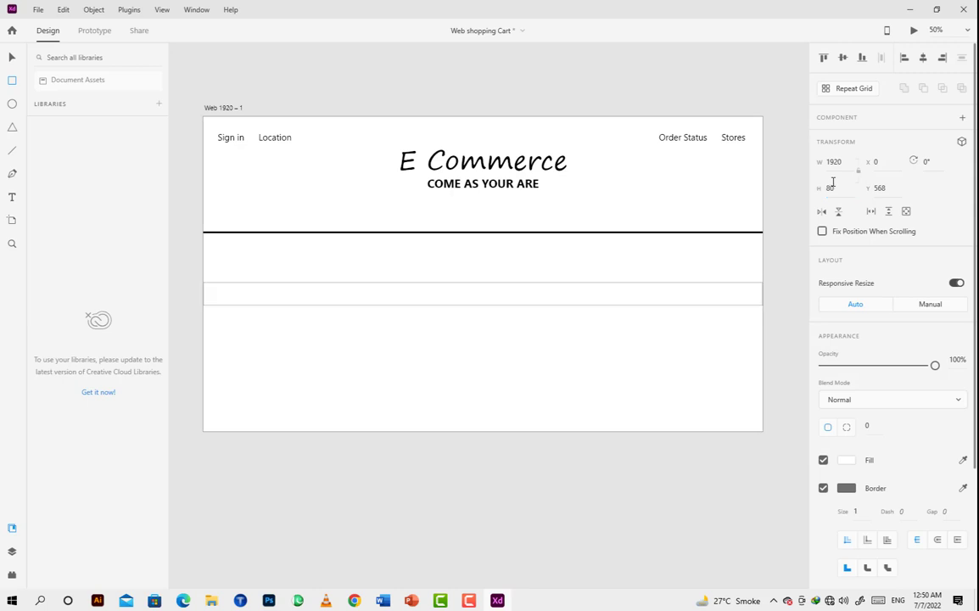
Remove the border of the 80-high rectangle and fill it with grey #A8A8A8.
click(823, 488)
click(846, 463)
drag(745, 447, 670, 418)
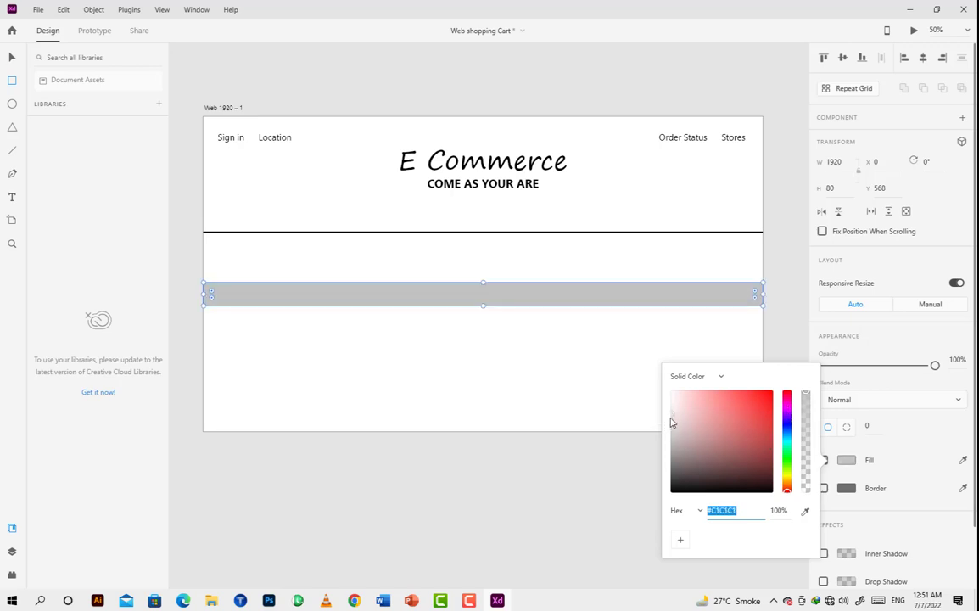
mouse_move(670, 418)
mouse_down()
mouse_move(666, 437)
mouse_move(663, 428)
mouse_up()
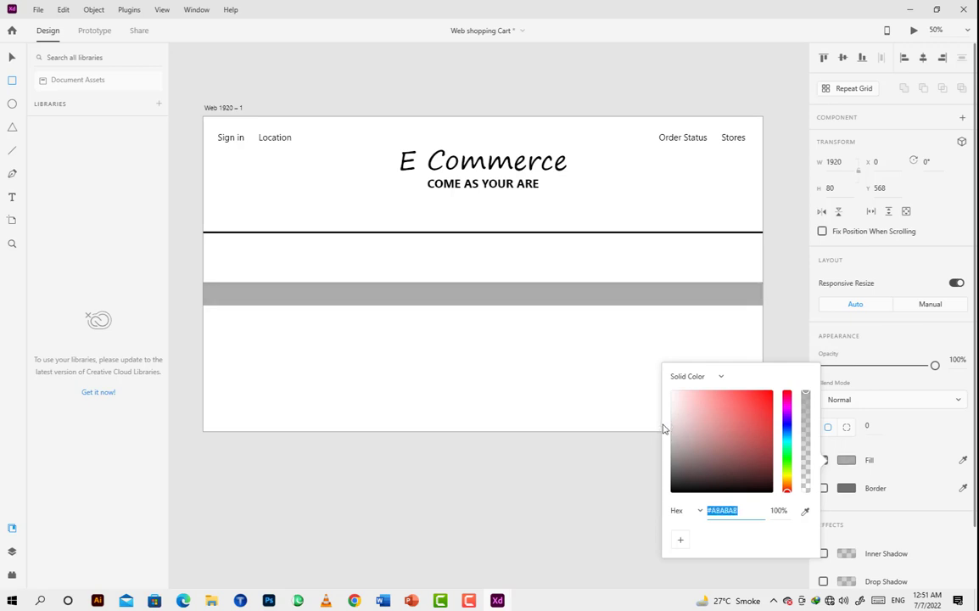
click(625, 452)
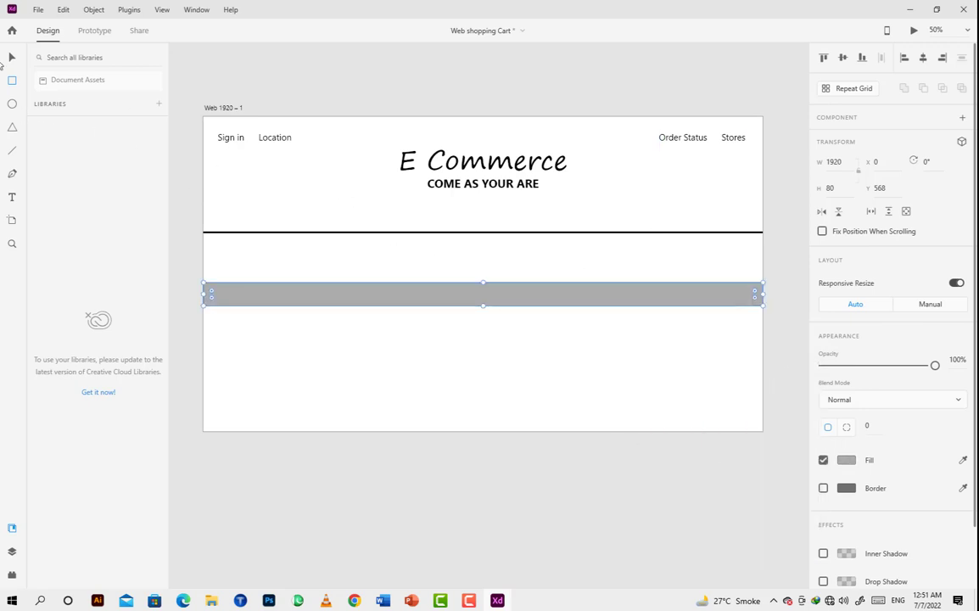
Move the blue chat icon below the artboard closer to the black play icon, in line with it.
click(12, 57)
scroll(636, 485, down, 1)
click(655, 489)
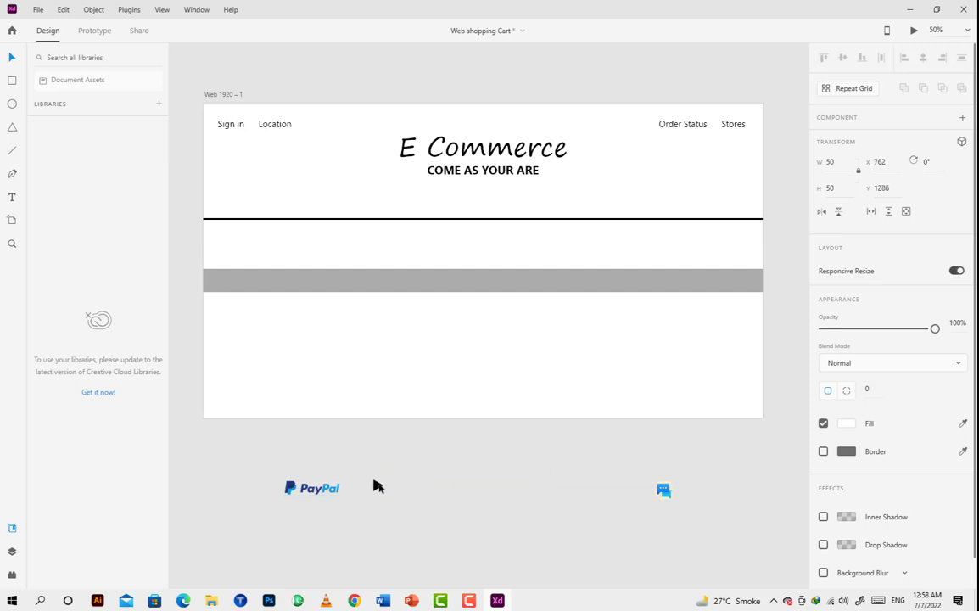
drag(662, 490, 426, 491)
click(509, 458)
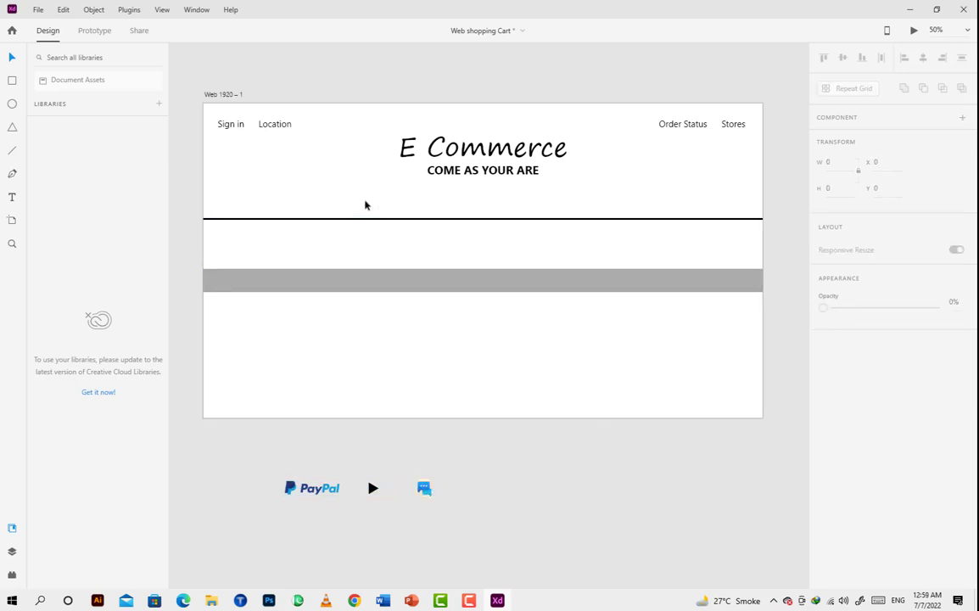
Place a copy of "Sign in" just above the black divider, below "Location", and change its text to "Men".
click(222, 126)
drag(222, 125, 266, 202)
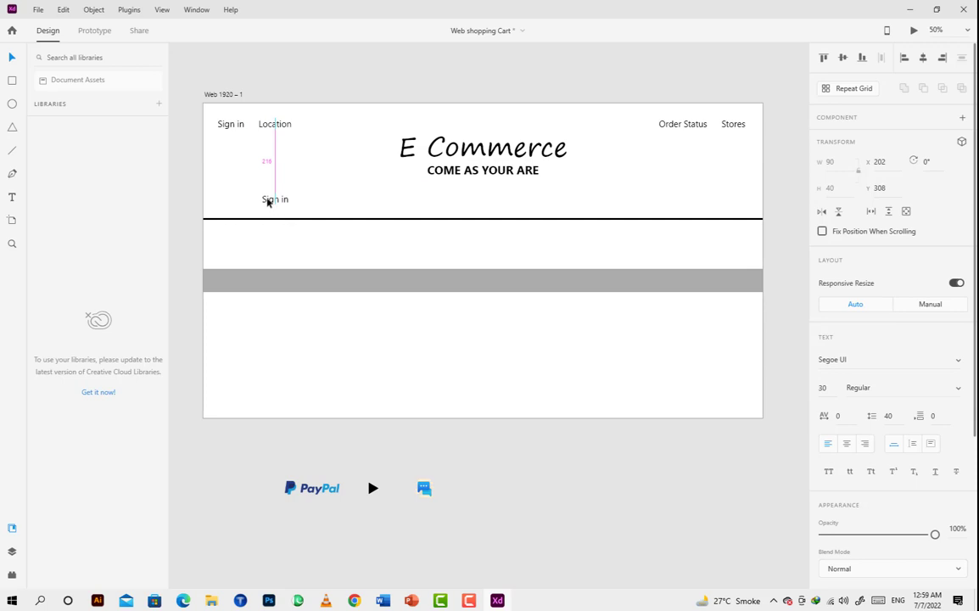
drag(267, 201, 267, 201)
double_click(267, 201)
text(Men)
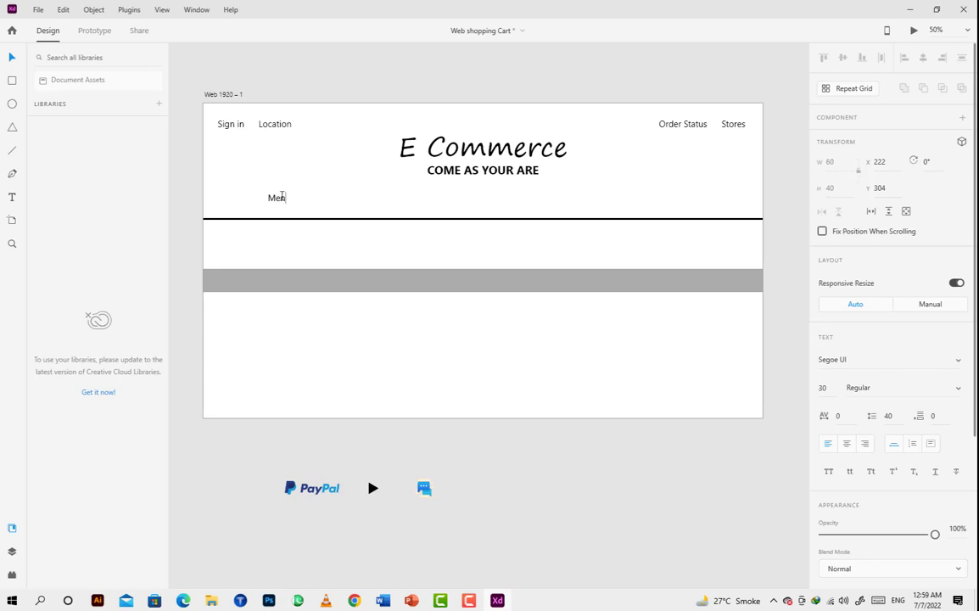
key(Escape)
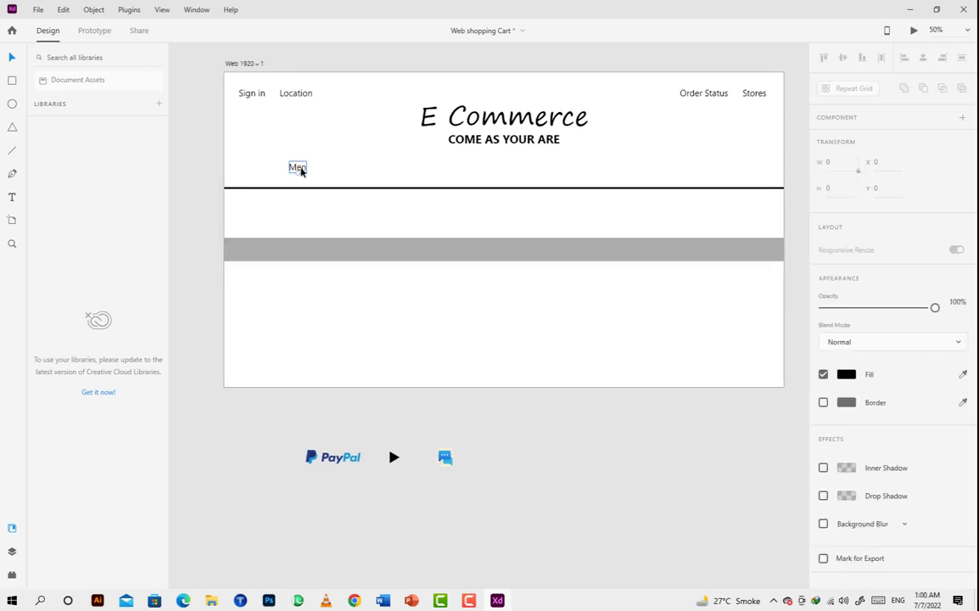
Set the font size of the "Men" category label to 40.
double_click(301, 168)
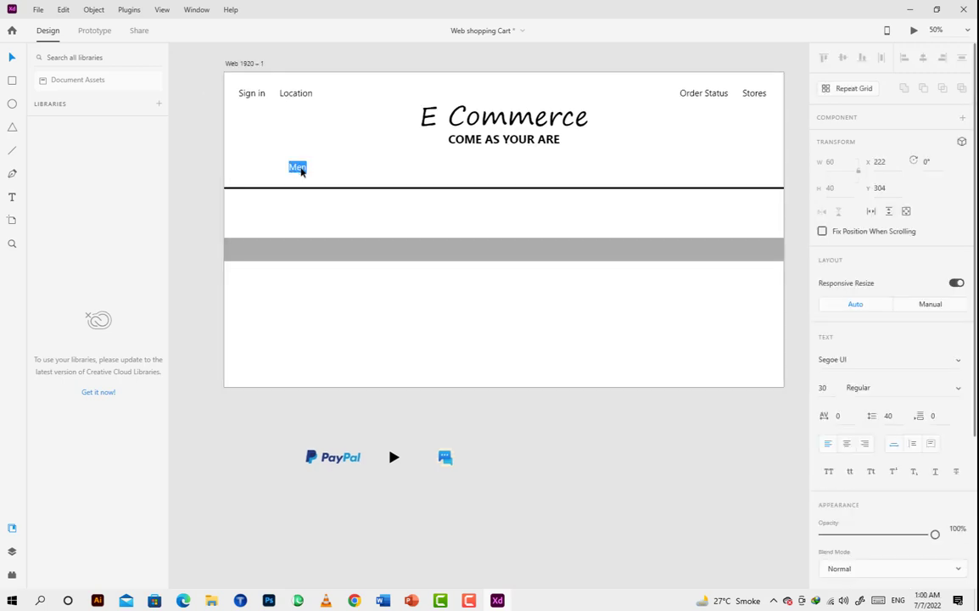
drag(835, 391, 814, 387)
text(40)
key(Return)
click(350, 165)
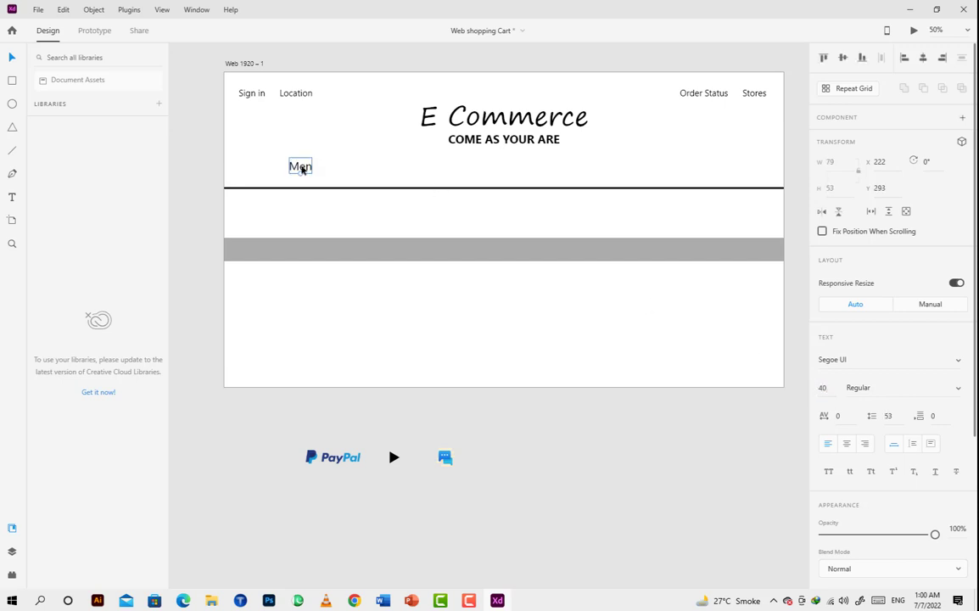
Duplicate the "Men" label to its right on the same row and change the copy to "Women".
drag(301, 168, 342, 168)
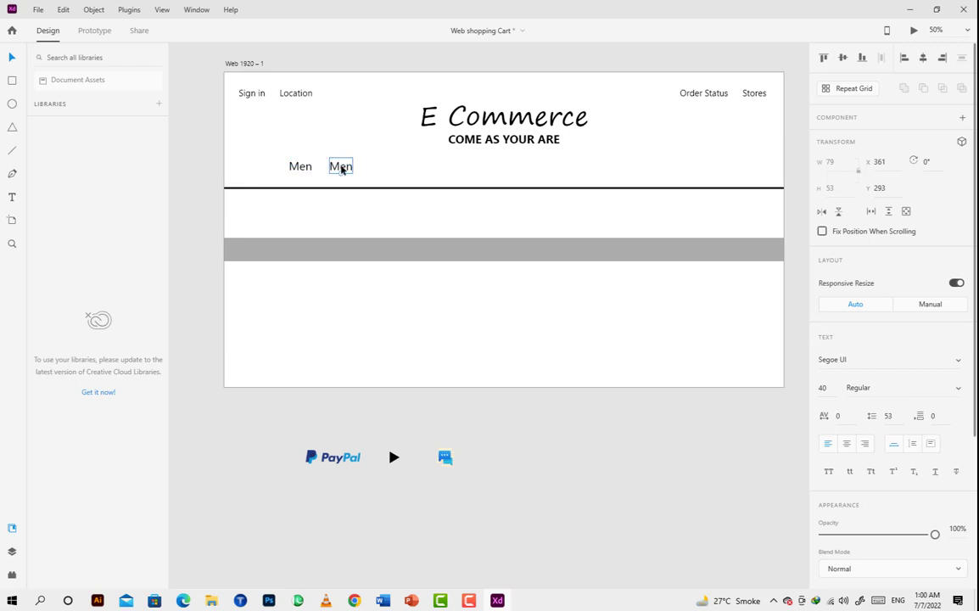
double_click(342, 169)
text(Women)
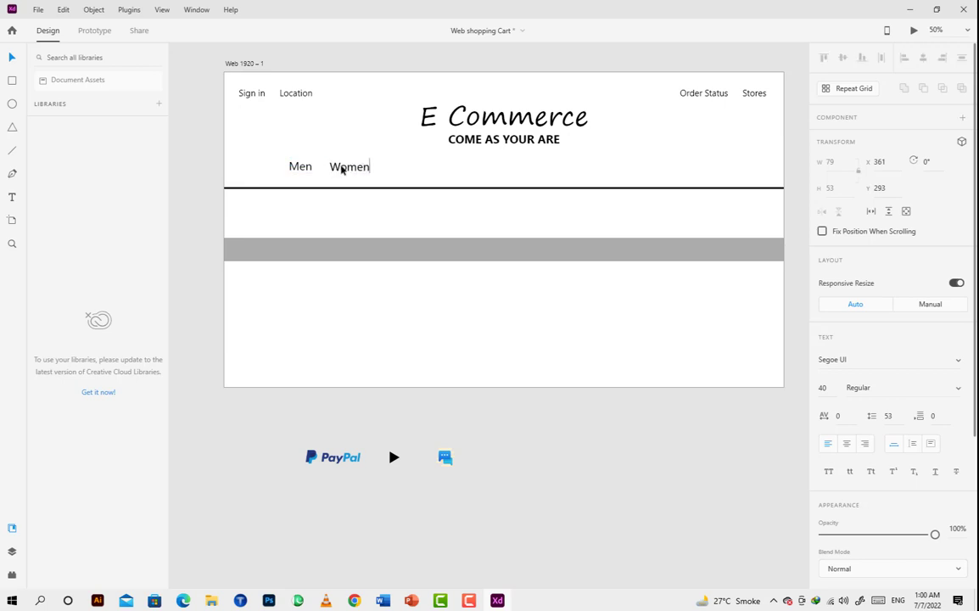
key(Escape)
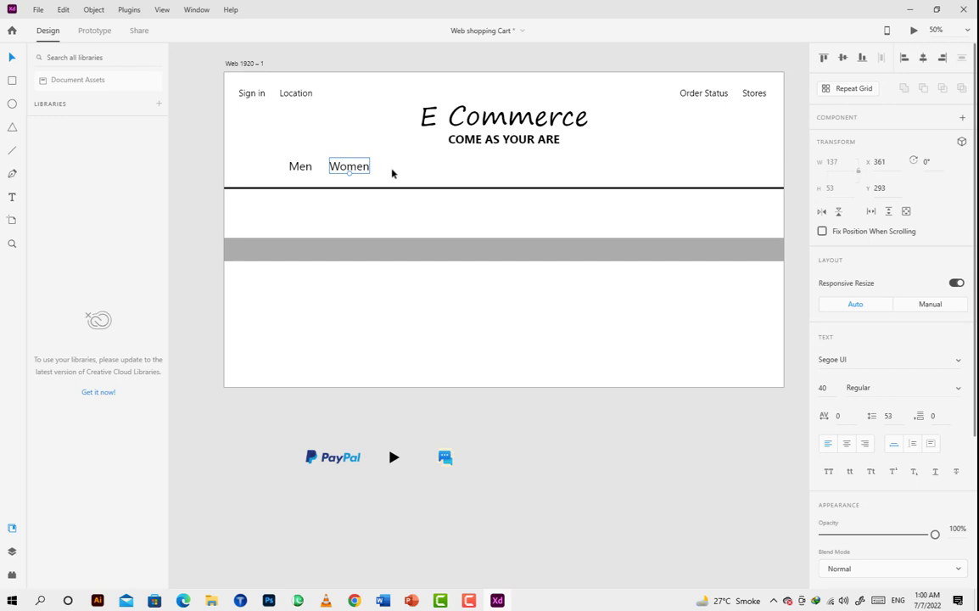
Duplicate the "Women" label to its right and change the copy to "Boys".
drag(360, 169, 419, 168)
key(ctrl+z)
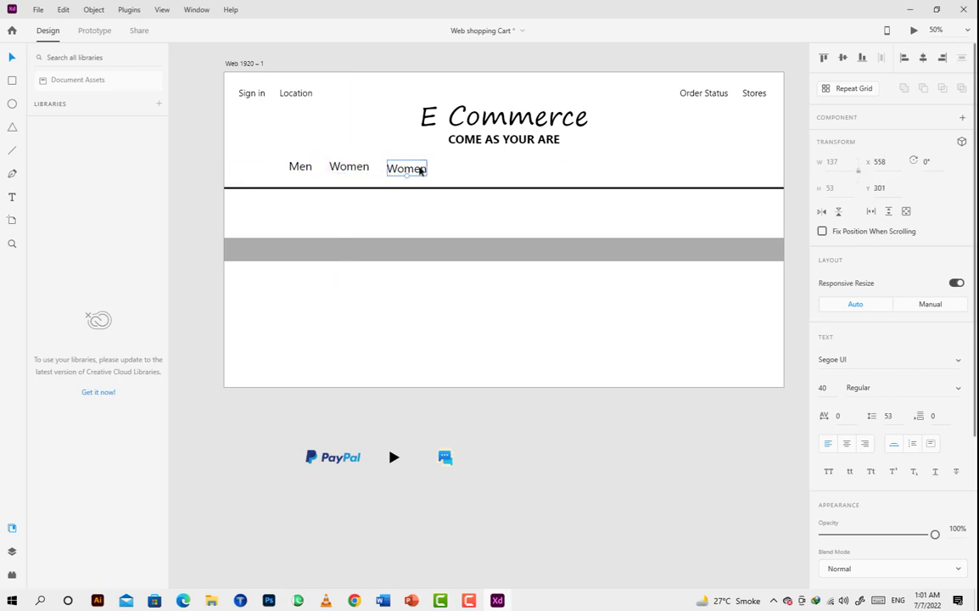
double_click(419, 170)
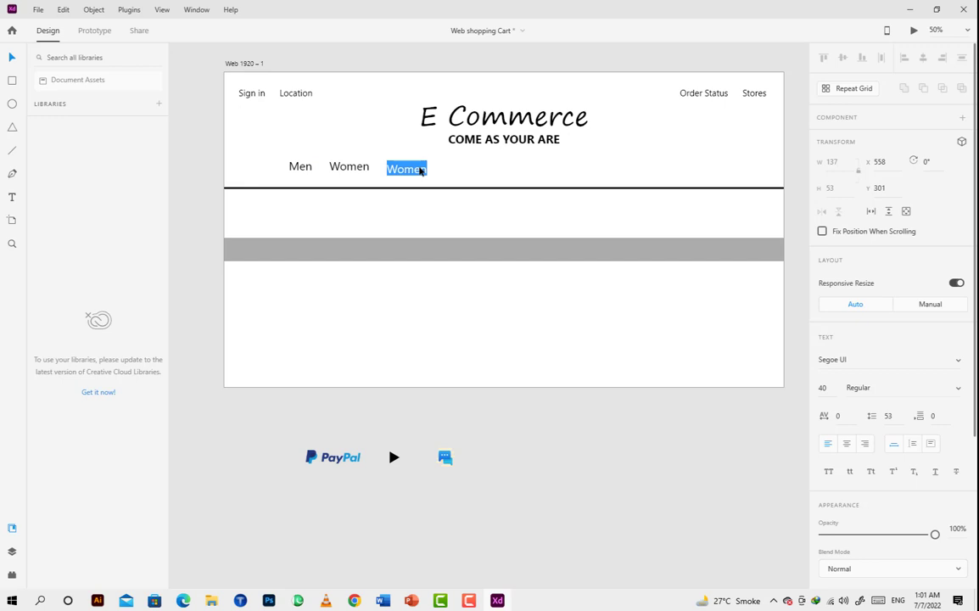
text(Boys)
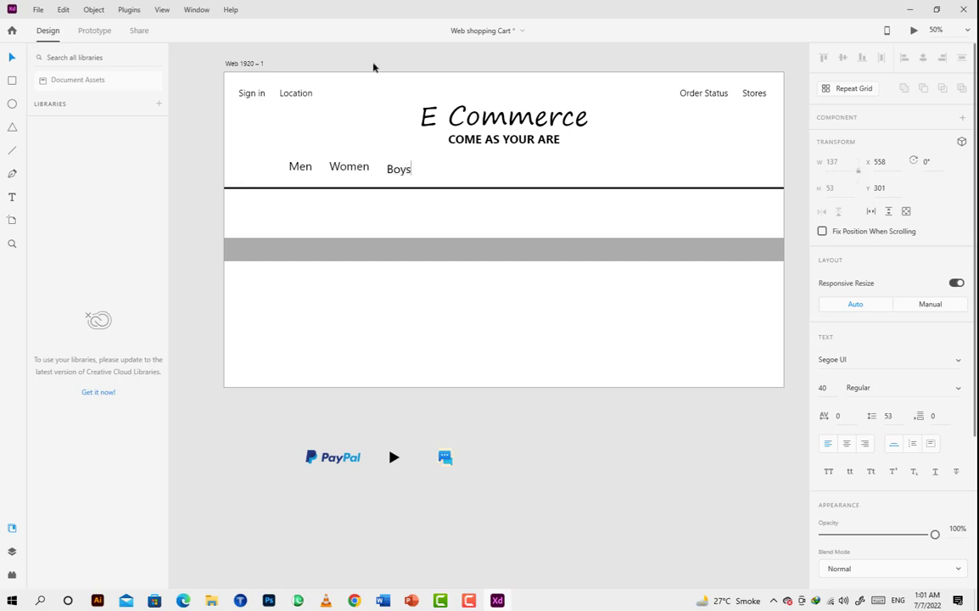
key(Escape)
Duplicate the "Boys" label to its right and change the copy to "Girls".
drag(405, 169, 443, 169)
double_click(443, 170)
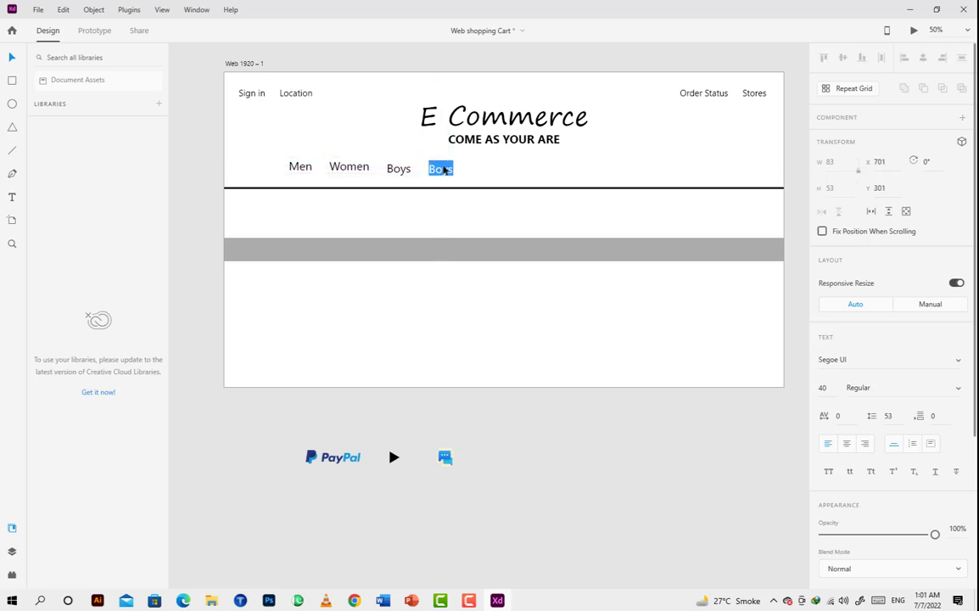
text(Girls)
key(Escape)
Duplicate the "Girls" label to its right and change the copy to "Work".
drag(439, 171, 478, 177)
double_click(478, 176)
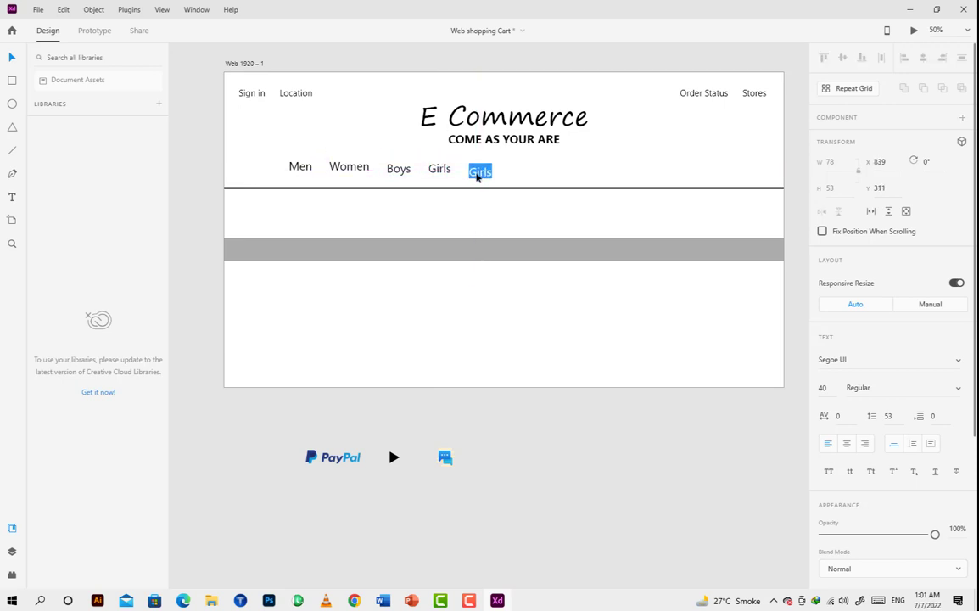
text(Work)
key(Escape)
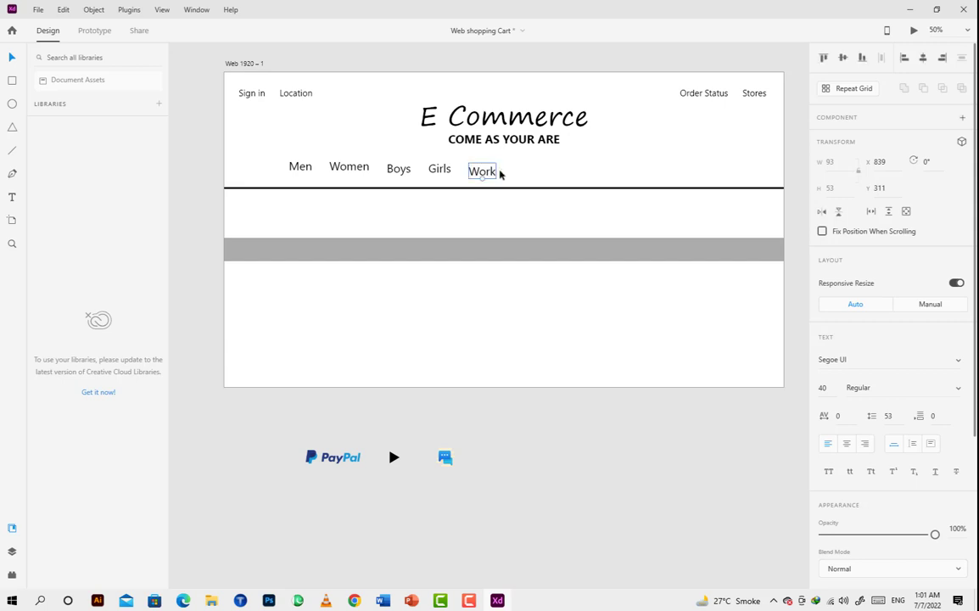
Duplicate the "Work" label to its right and change the copy to "Shops".
drag(489, 176, 527, 169)
double_click(526, 168)
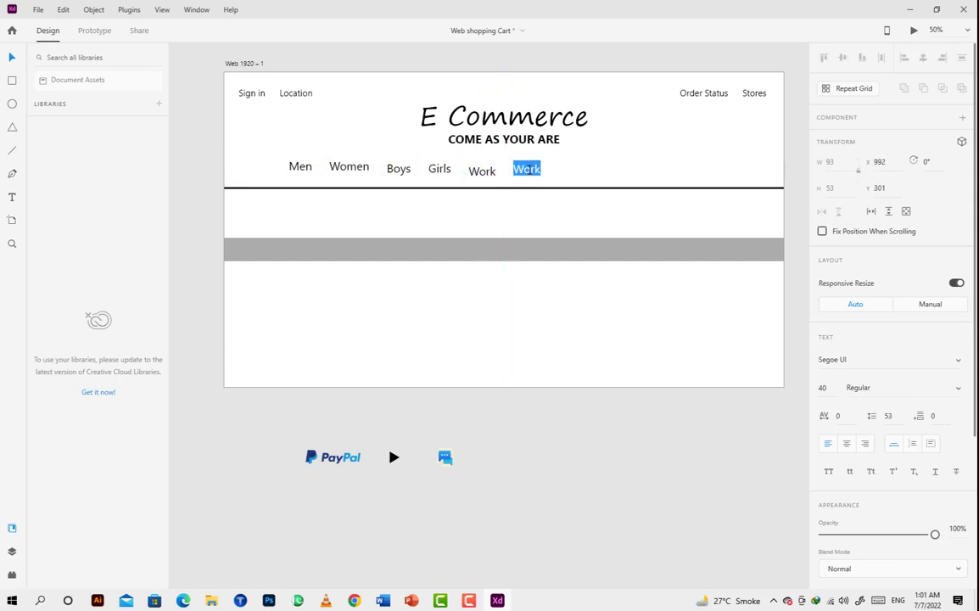
text(Shops)
key(Escape)
drag(535, 171, 586, 176)
double_click(586, 176)
key(Escape)
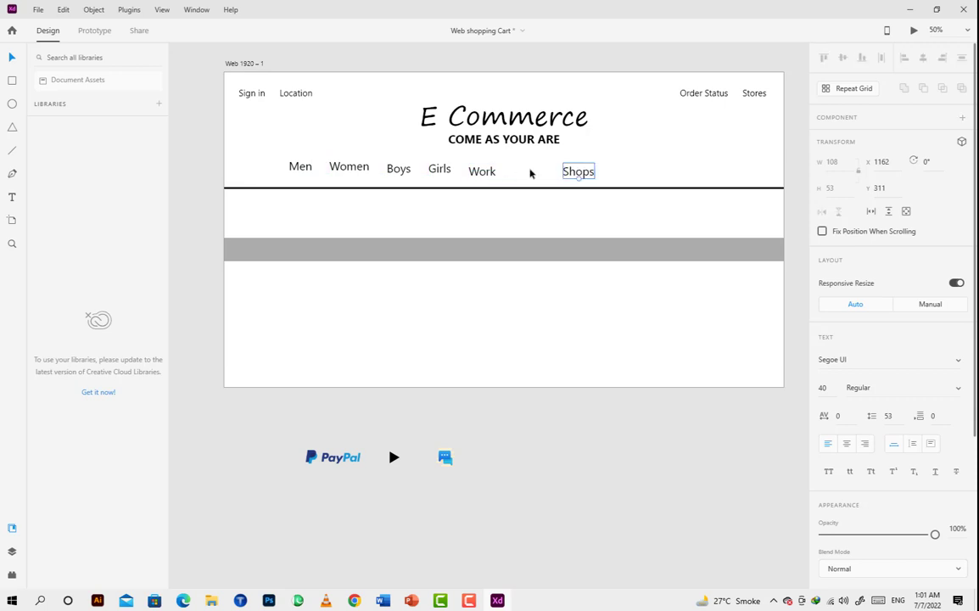
key(ctrl+z)
Duplicate the "Shops" label to its right on the same row and change the copy to "Sale".
drag(533, 173, 581, 172)
double_click(581, 173)
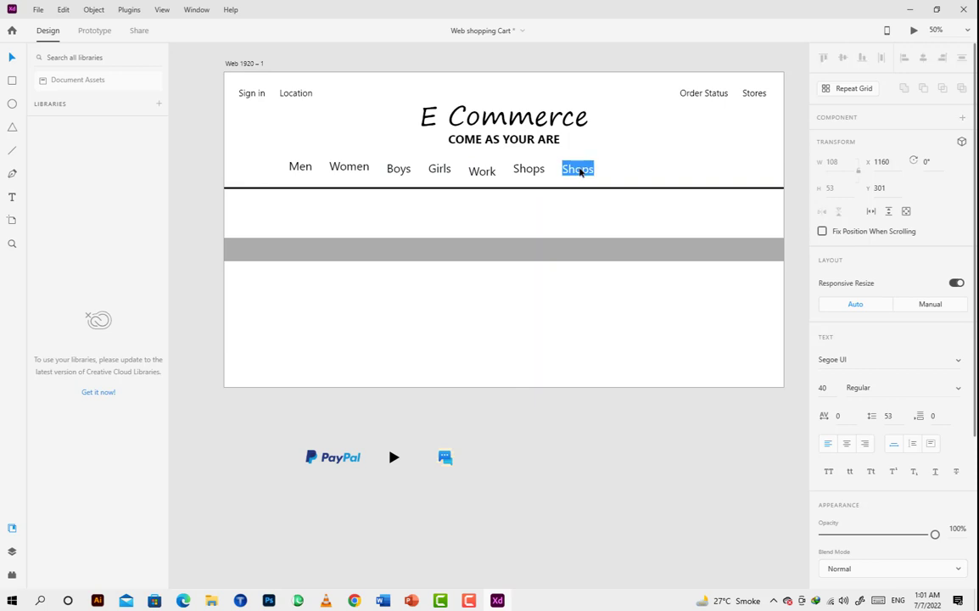
text(Sale)
key(Escape)
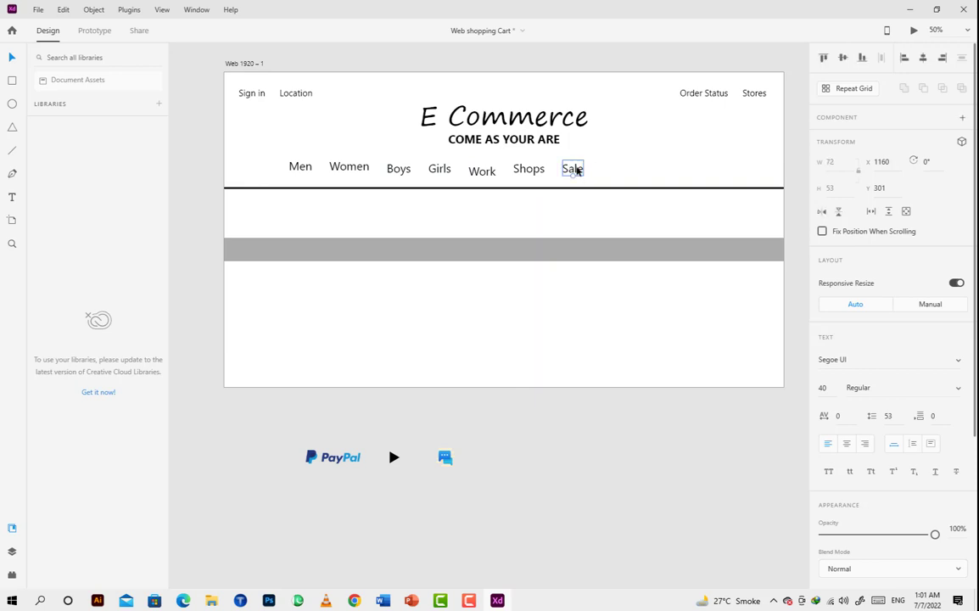
Duplicate the "Sale" label to its right and change the copy to "Sign up".
drag(577, 170, 615, 169)
double_click(616, 170)
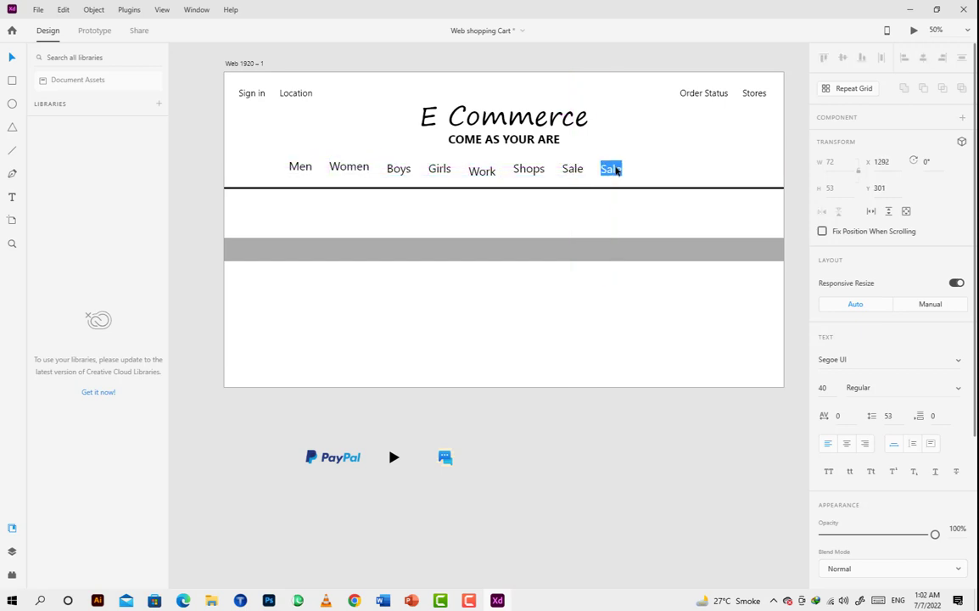
text(Sign up)
key(Escape)
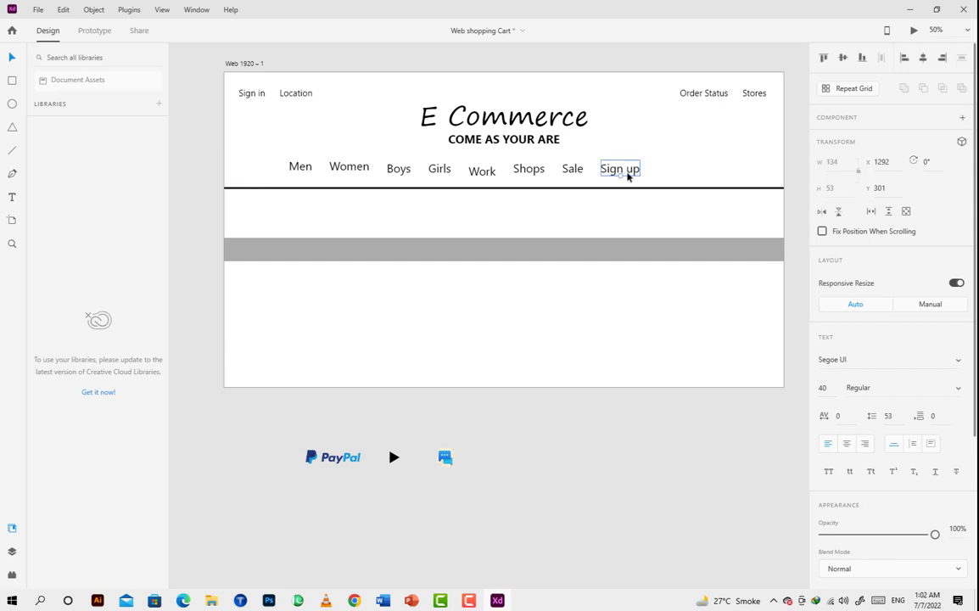
Bottom-align all eight category labels from "Men" to "Sign up" and centre the row beneath the tagline.
shift+click(573, 168)
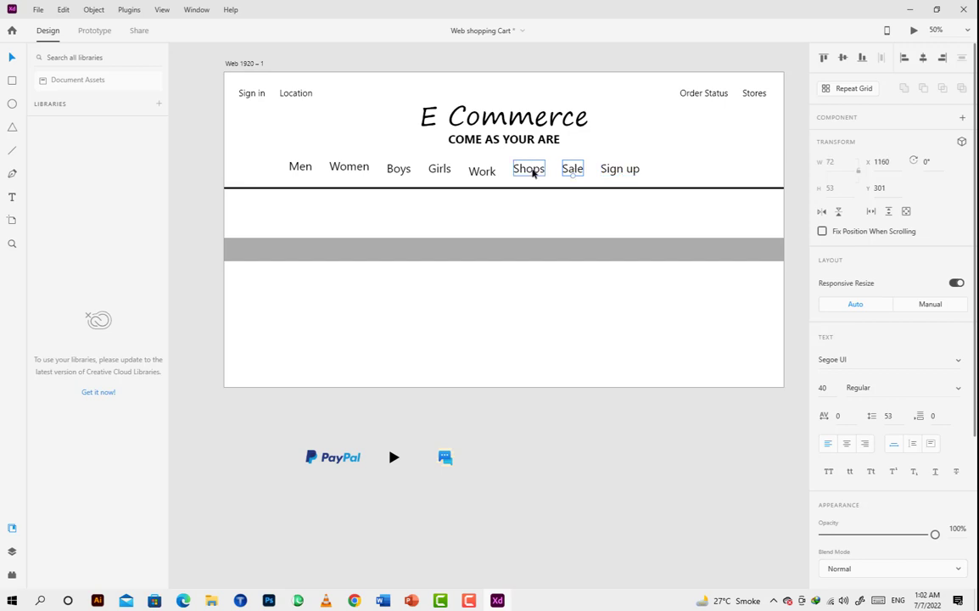
shift+click(526, 169)
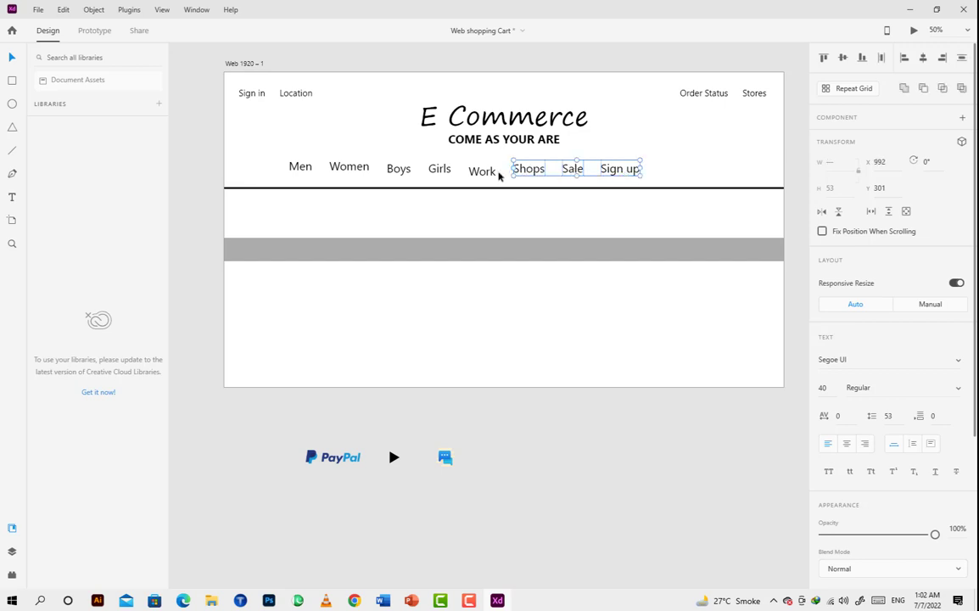
shift+click(483, 170)
shift+click(438, 168)
shift+click(407, 169)
shift+click(354, 169)
shift+click(303, 168)
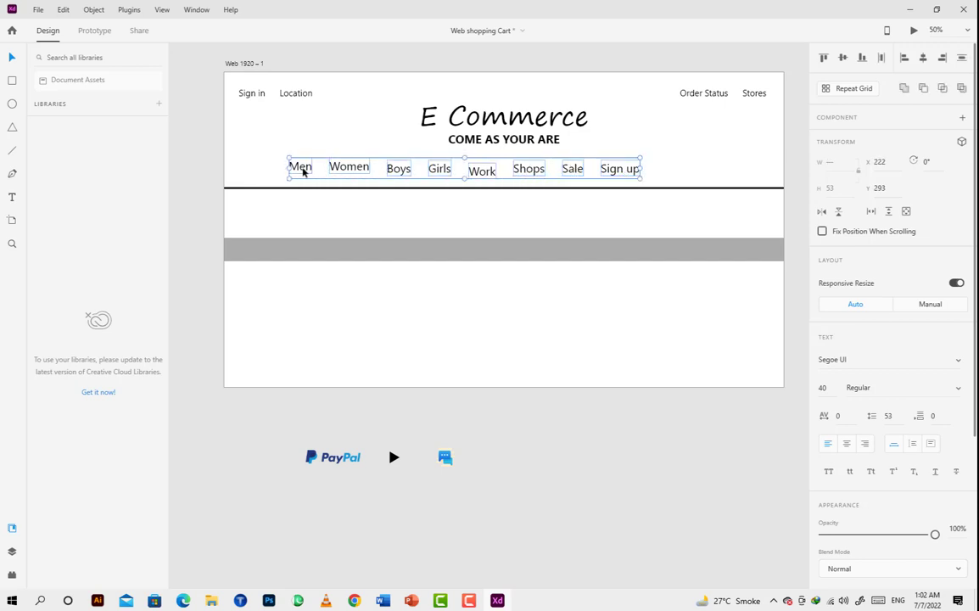
scroll(906, 239, down, 3)
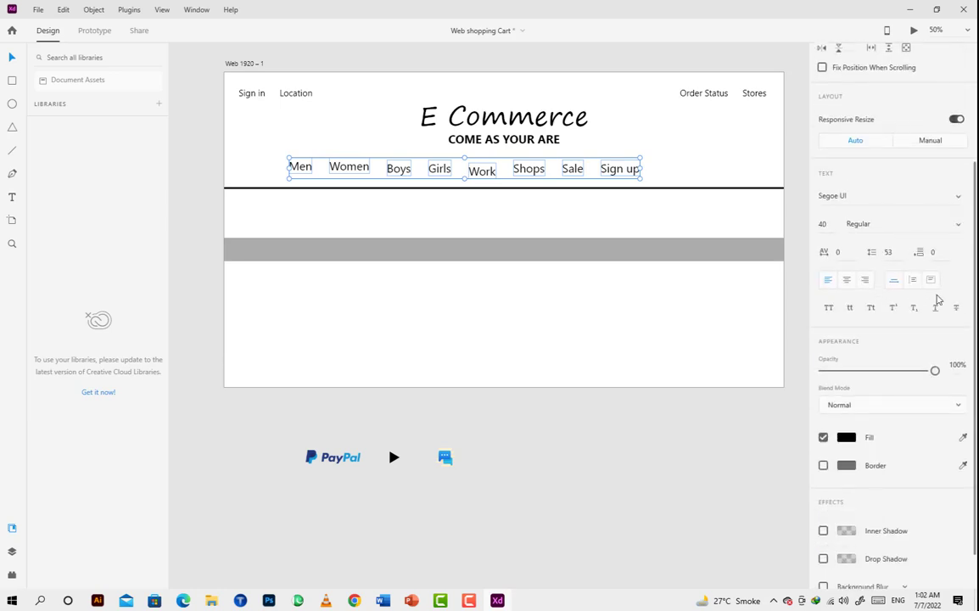
scroll(937, 299, up, 3)
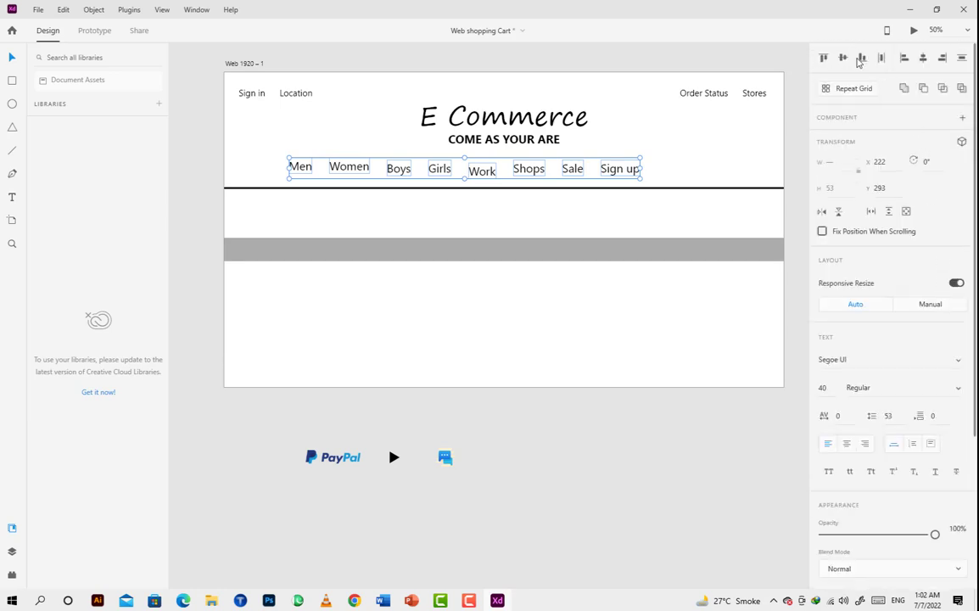
click(861, 58)
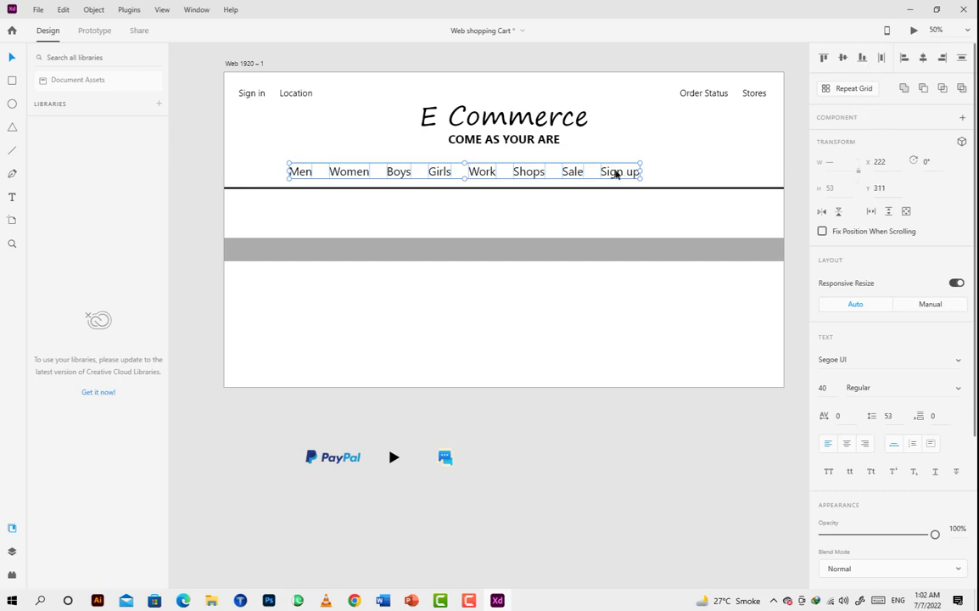
drag(532, 175, 574, 174)
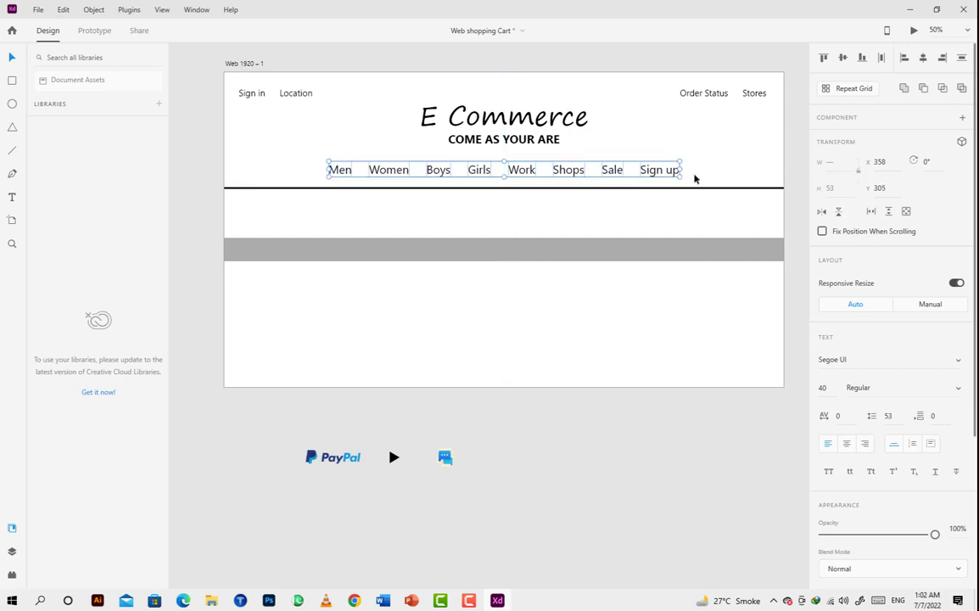
Make the "Sign up" label at the end of the category row bold.
click(712, 169)
double_click(675, 173)
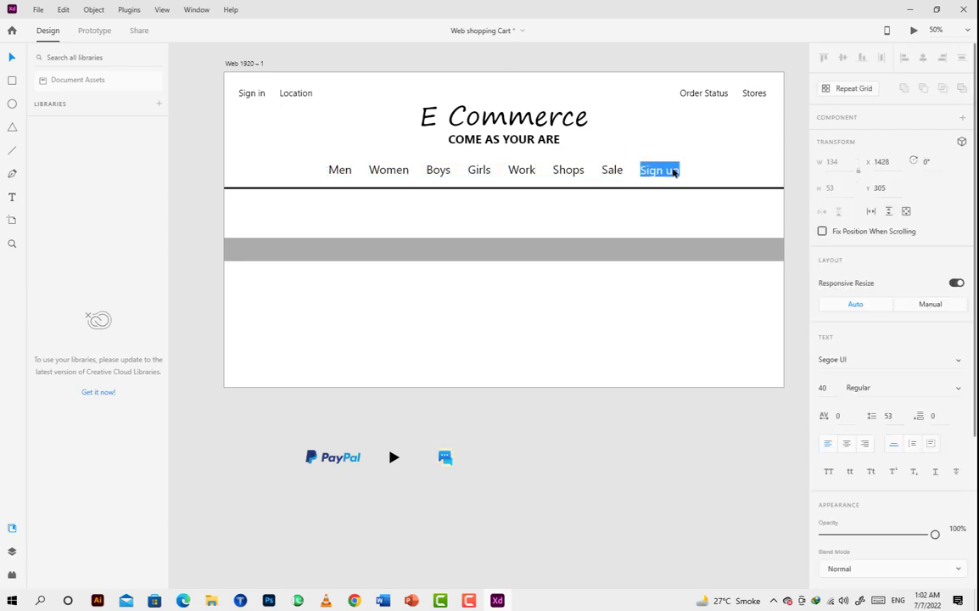
key(ctrl+b)
click(745, 168)
click(745, 168)
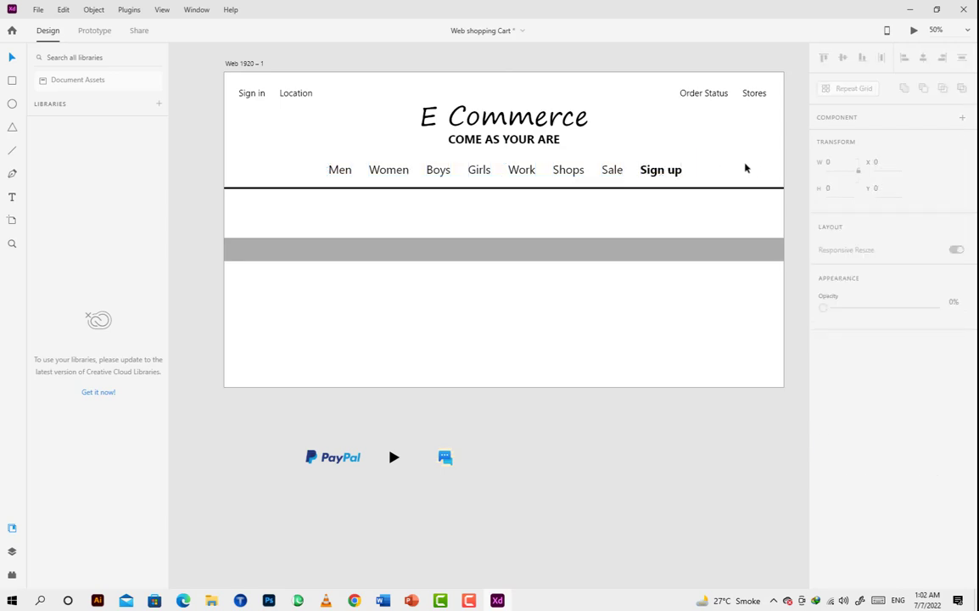
Duplicate the "Stores" label straight down to the tagline's height and change the copy to "Chats".
click(715, 95)
click(757, 95)
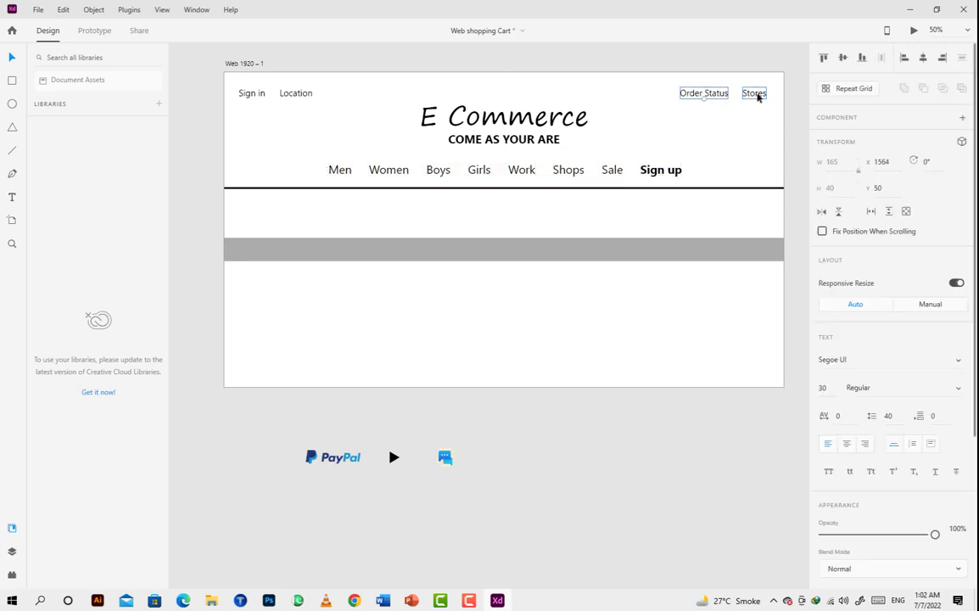
drag(757, 96, 760, 142)
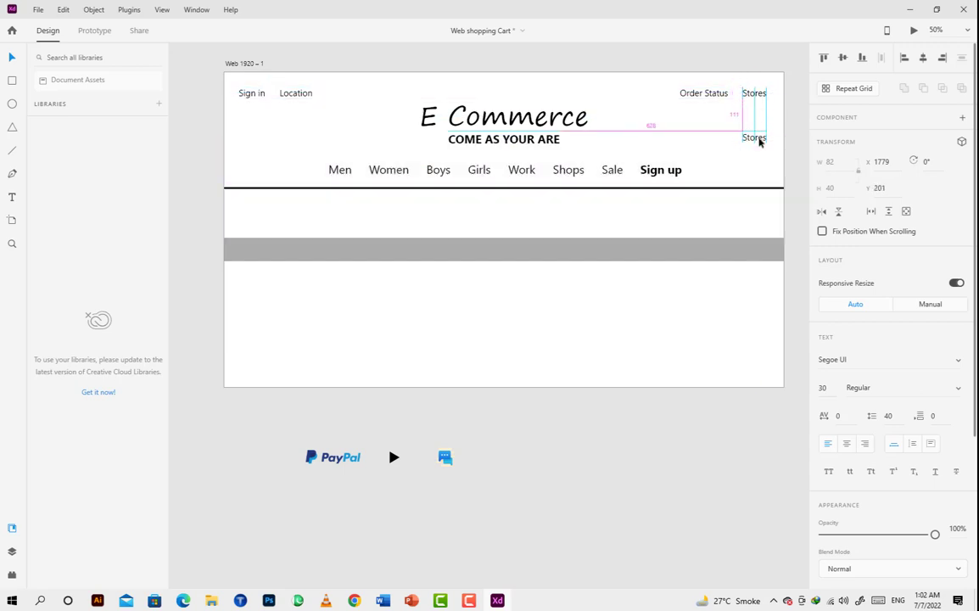
double_click(754, 137)
text(Chats)
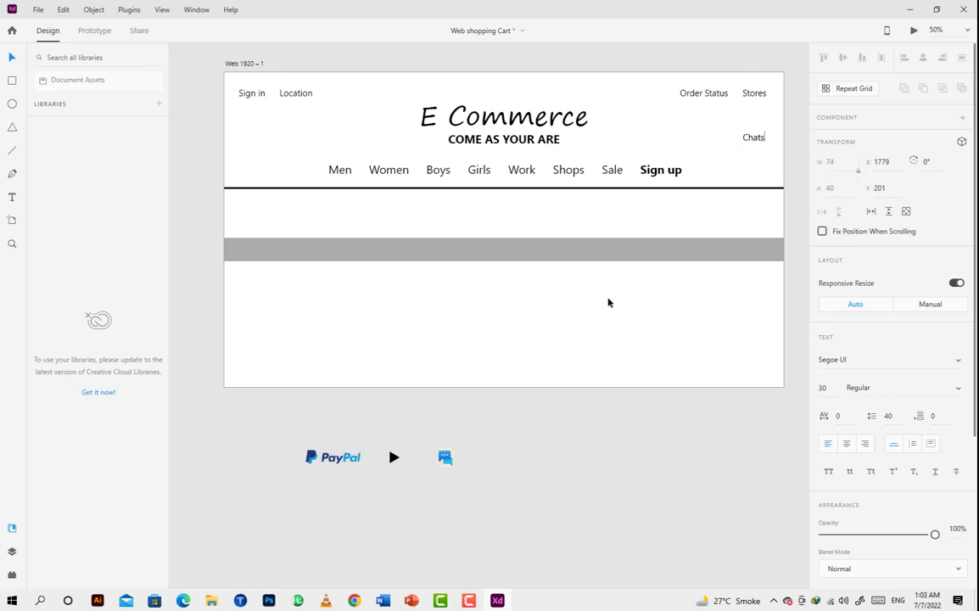
Place the chat icon, scaled to about 51 × 51, just left of the "Chats" label.
click(446, 459)
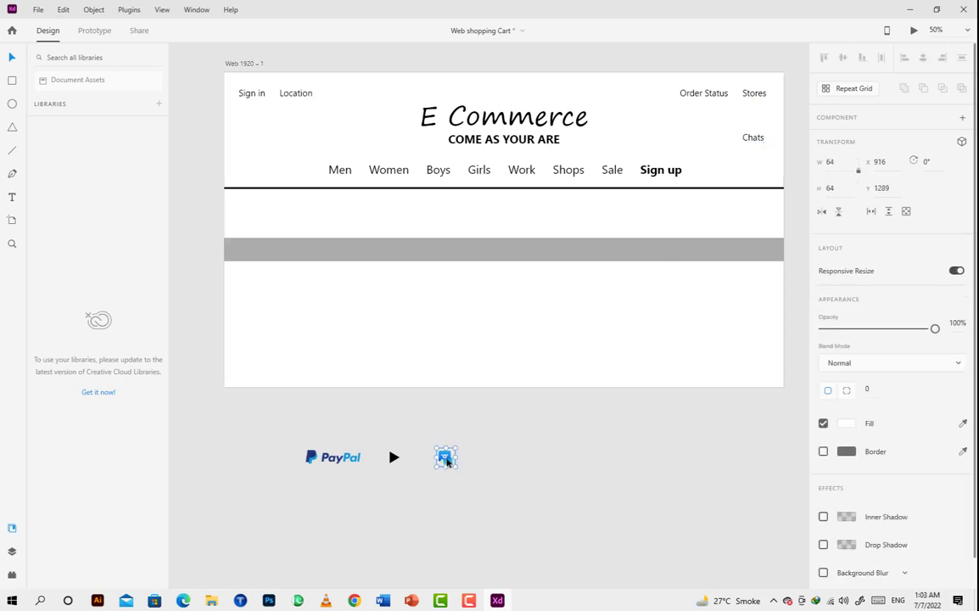
drag(447, 462, 733, 141)
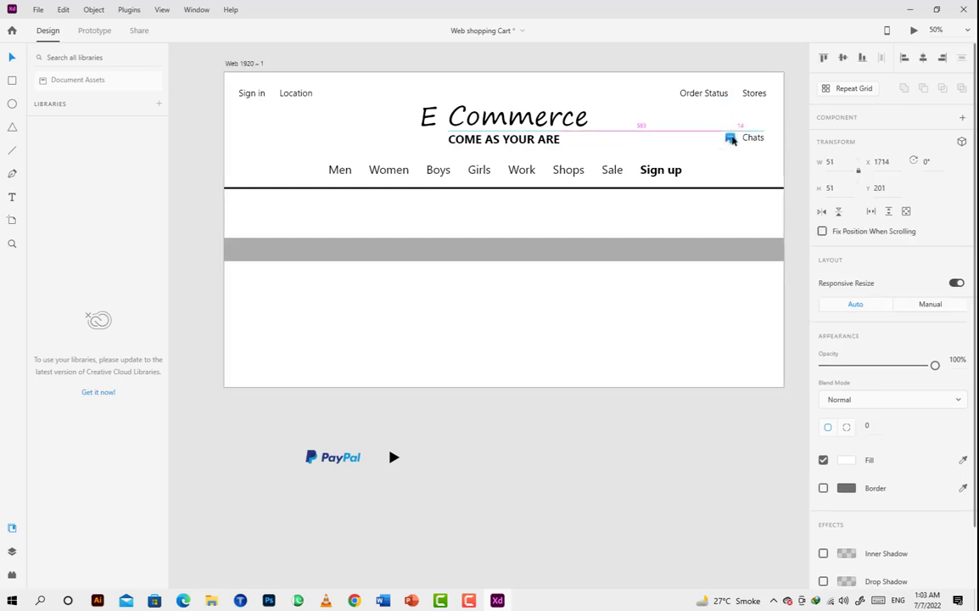
click(772, 181)
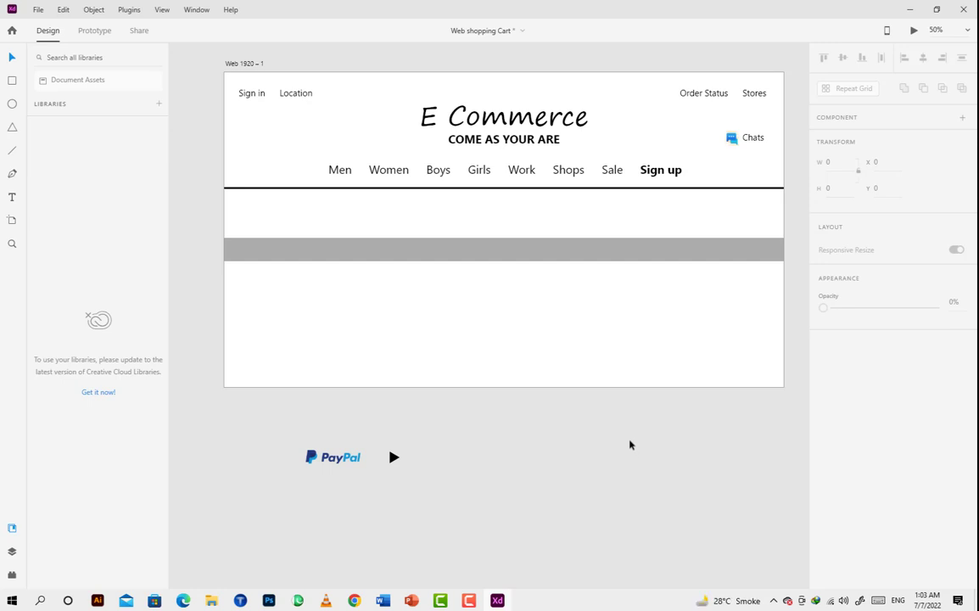
Draw a rectangle about 349 × 60 between the black line and the grey bar, and duplicate it to its right.
click(11, 81)
drag(559, 206, 662, 223)
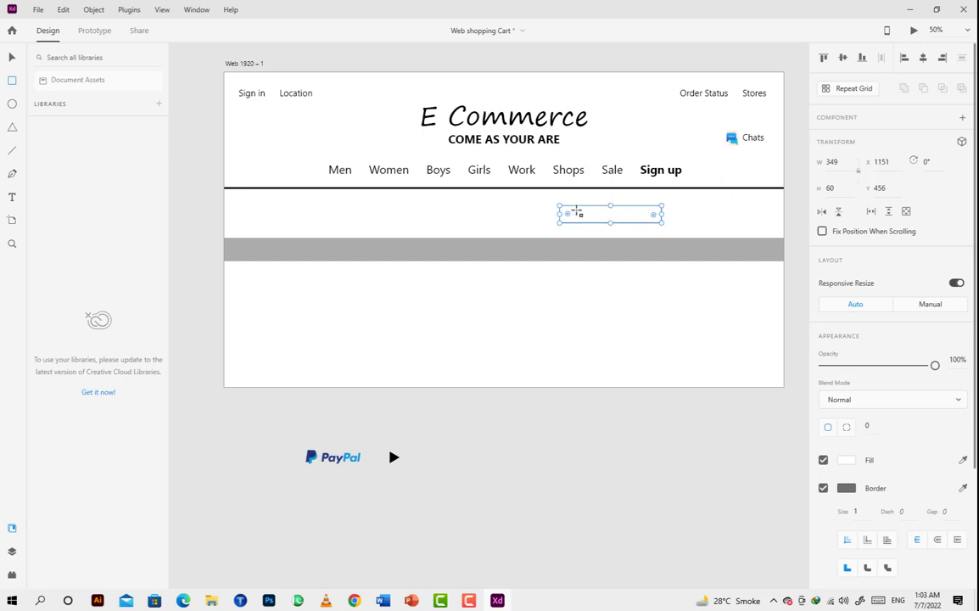
click(13, 57)
drag(627, 215, 721, 219)
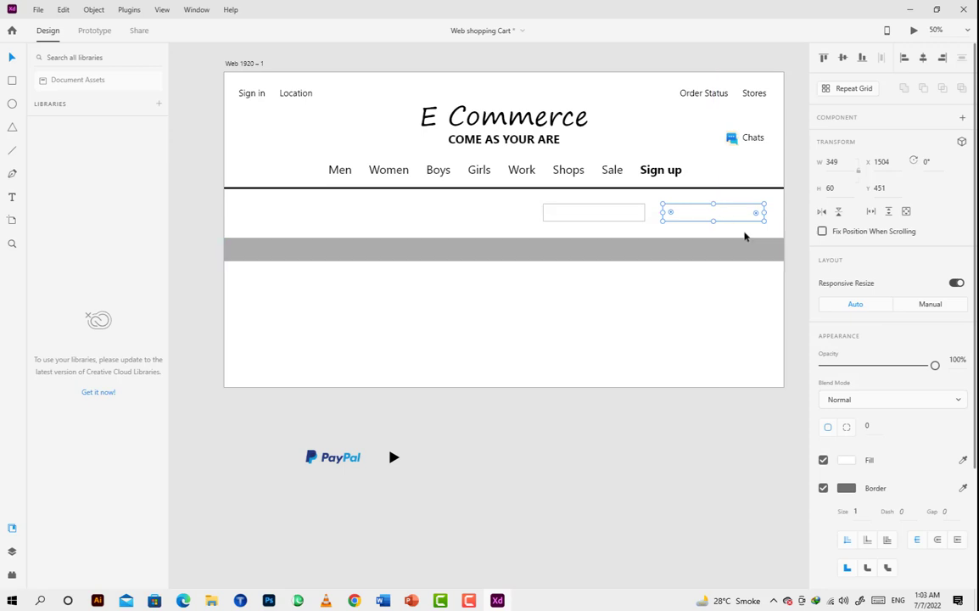
click(735, 230)
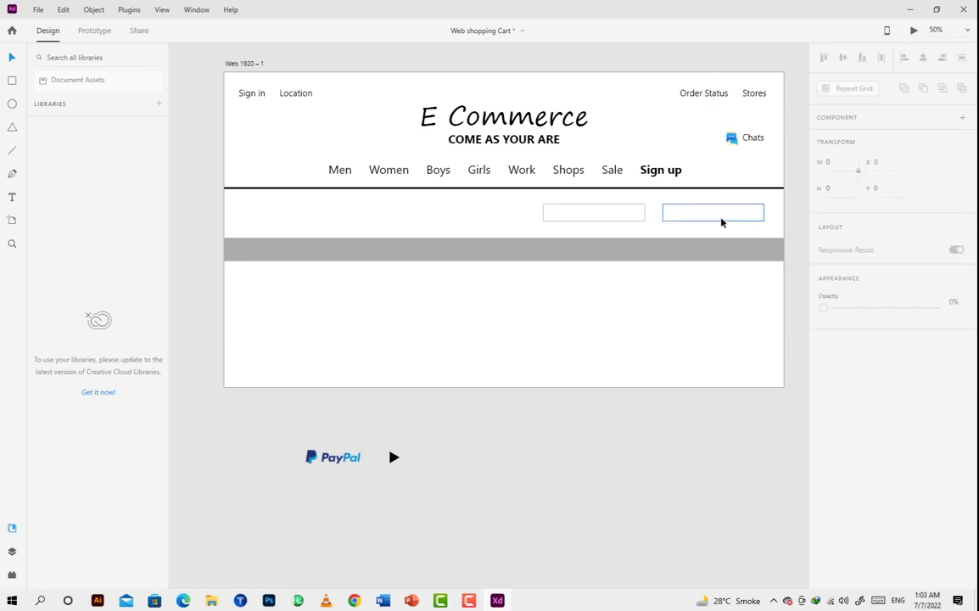
click(621, 217)
click(626, 243)
click(786, 298)
Move the layers Rectangle 1 to Rectangle 4 to the bottom of the artboard's layer order, below all text.
click(12, 575)
click(12, 552)
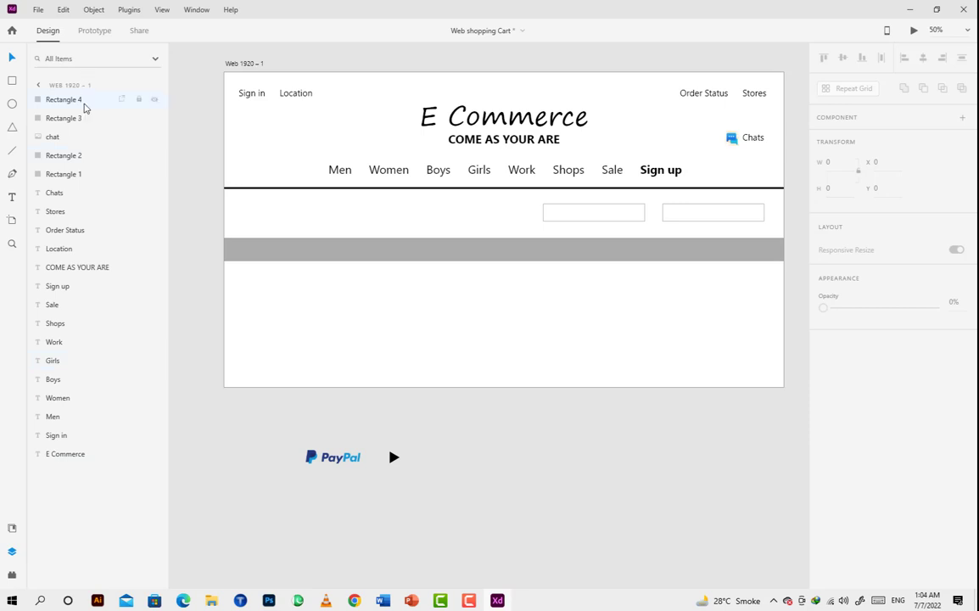
click(84, 103)
shift+click(84, 118)
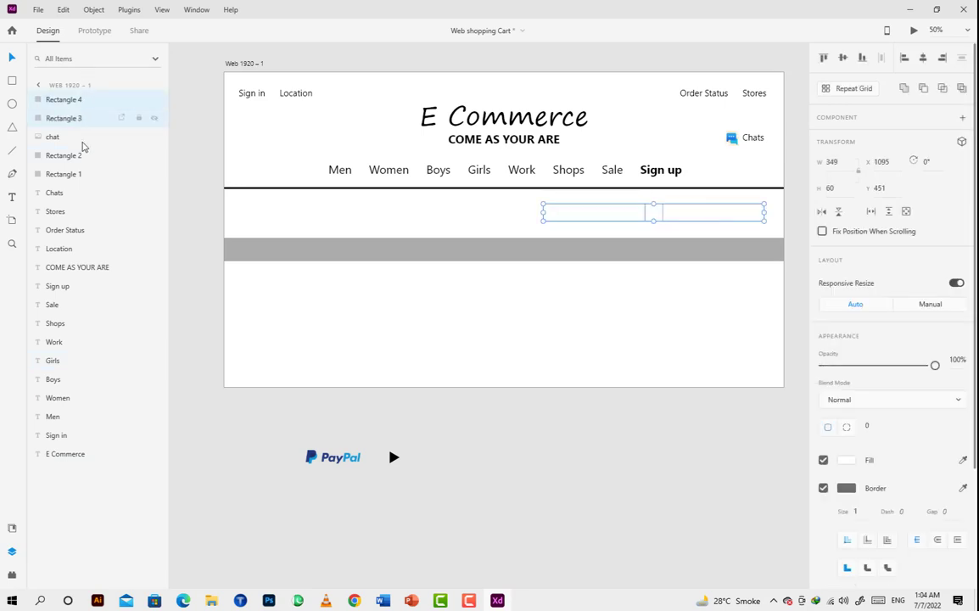
shift+click(78, 155)
shift+click(77, 174)
drag(78, 95, 86, 468)
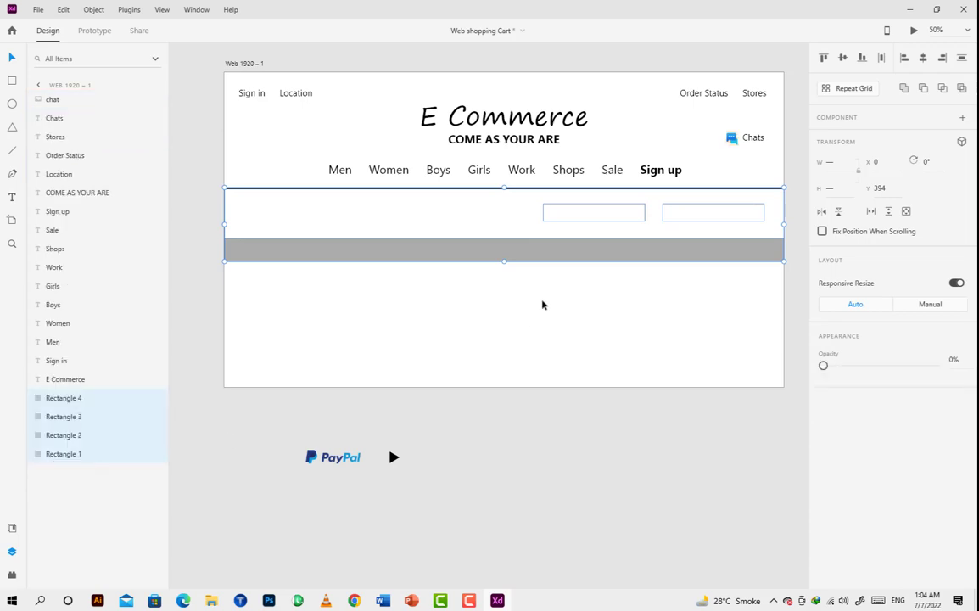
click(543, 304)
click(636, 213)
click(709, 218)
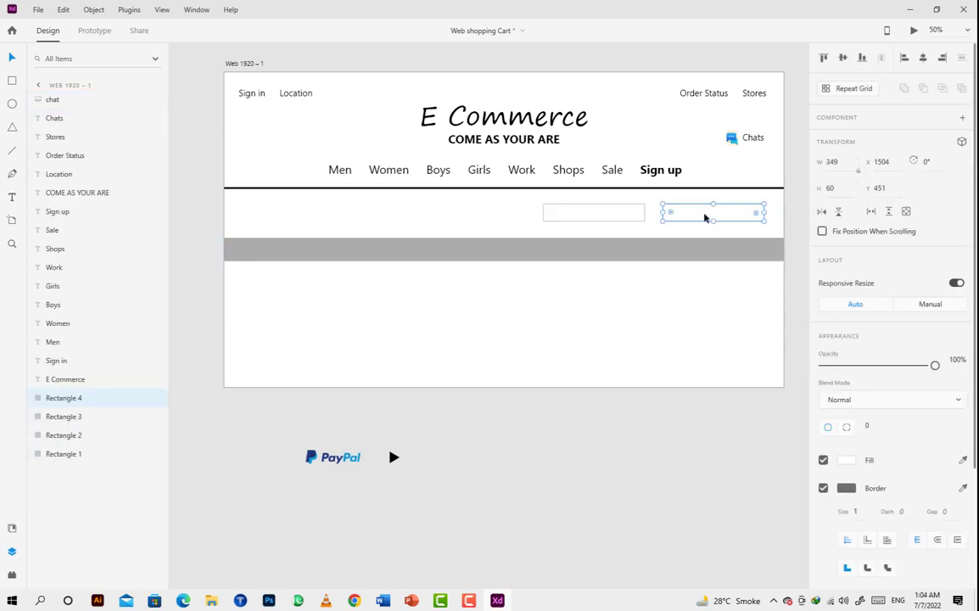
click(518, 208)
Duplicate the "Sale" label onto the right-hand rectangle, change the copy to "Checkout" and centre it there.
click(612, 171)
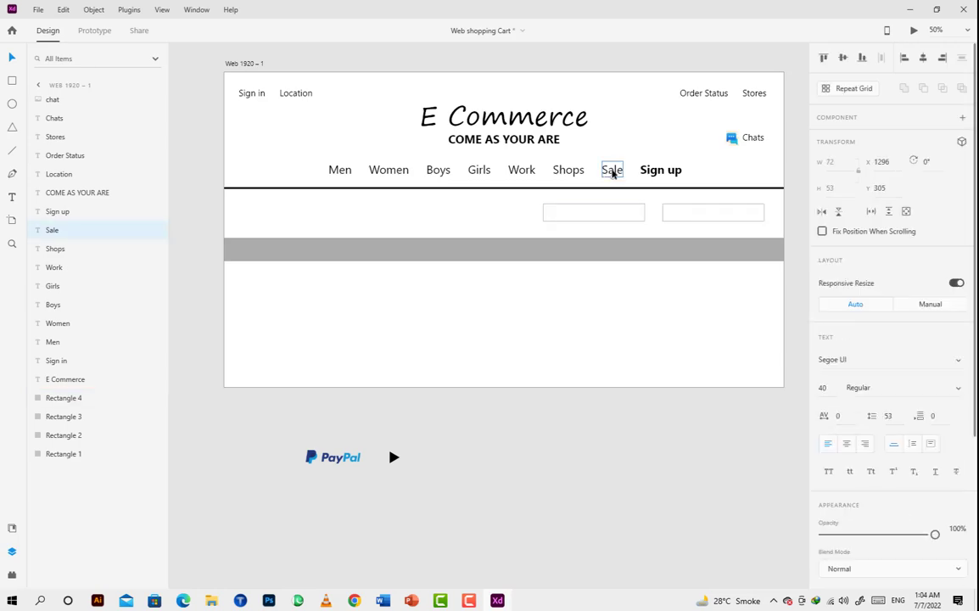
drag(612, 170, 709, 213)
double_click(709, 214)
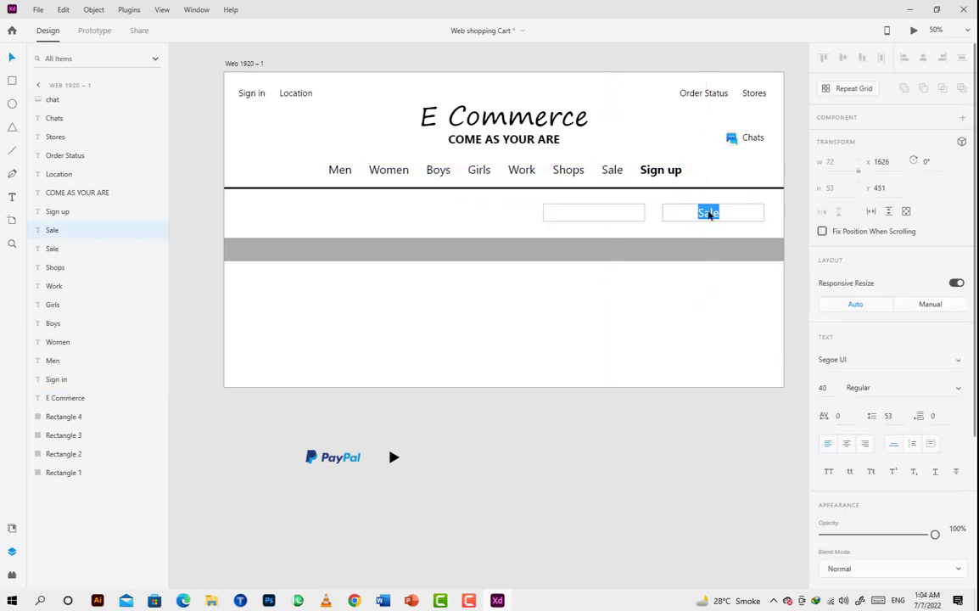
text(Checkout)
key(Escape)
drag(726, 214, 728, 218)
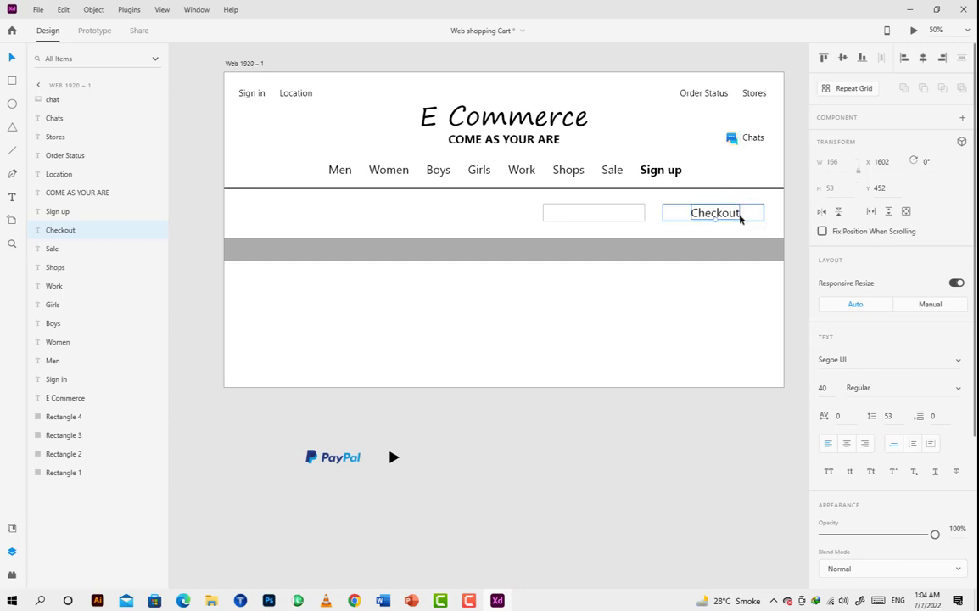
Make the "Checkout" label bold.
double_click(724, 217)
key(ctrl+b)
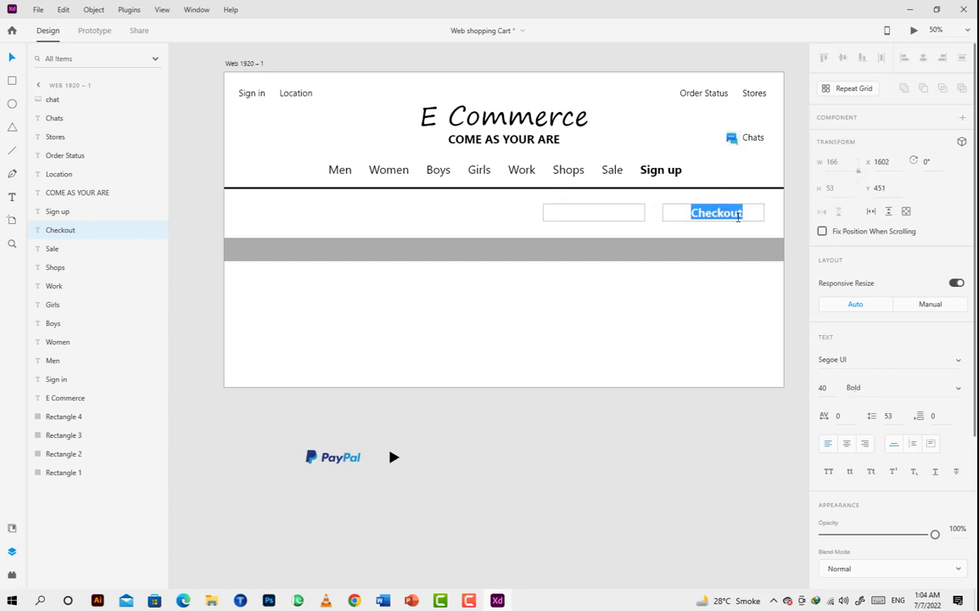
click(769, 234)
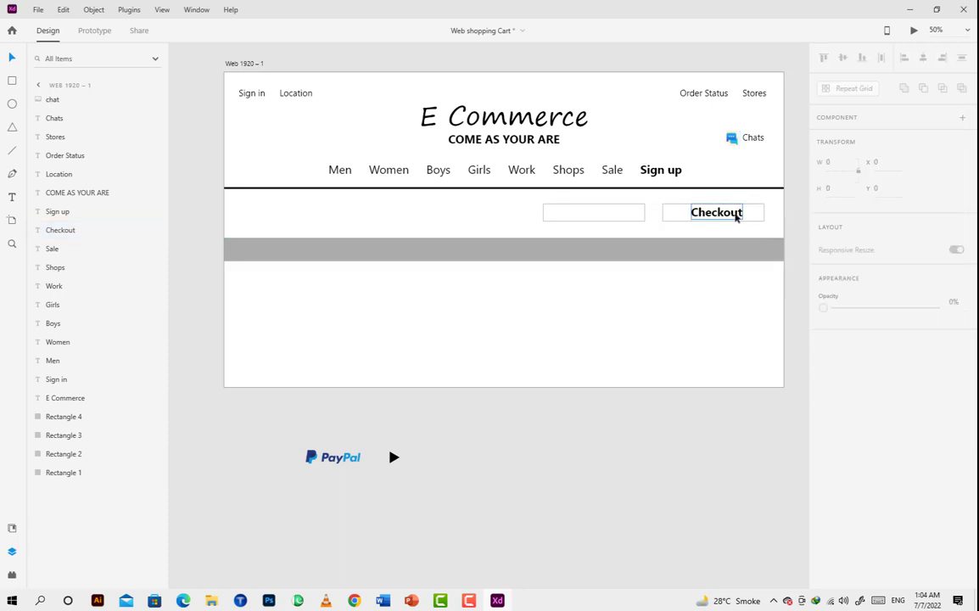
Remove the border of the rectangle behind "Checkout" and fill it with blue #2007FF.
click(736, 216)
click(749, 214)
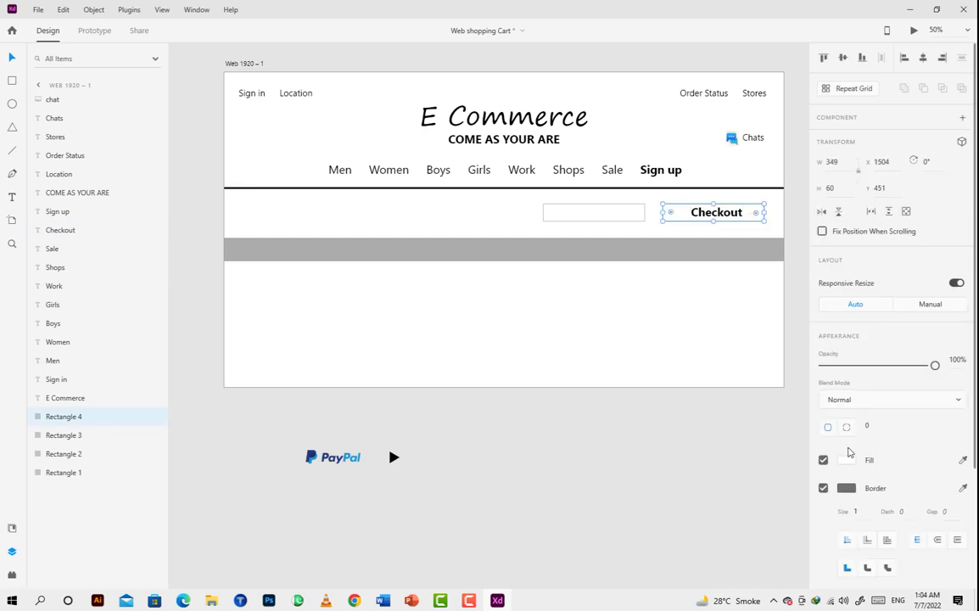
click(823, 489)
click(846, 461)
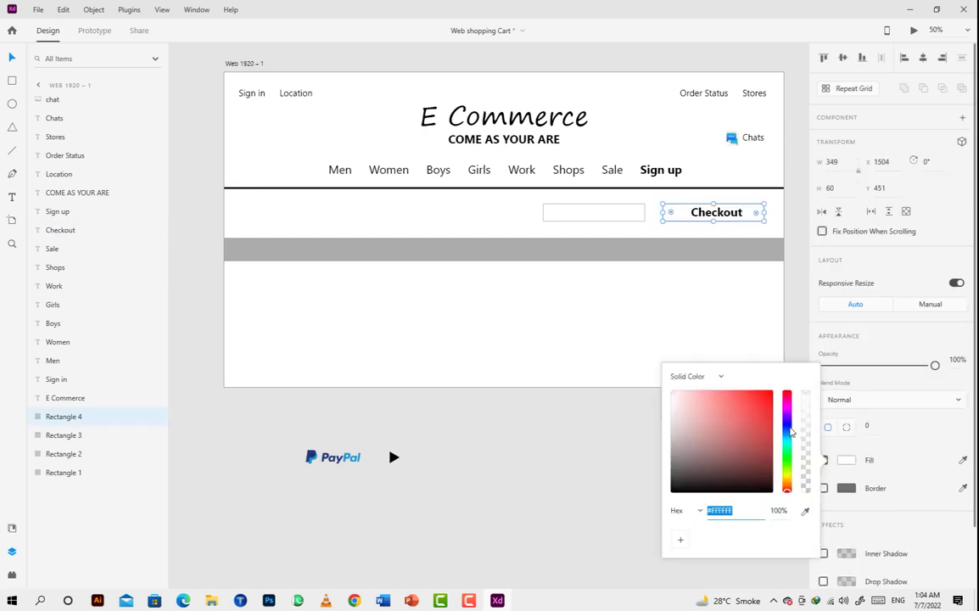
click(787, 423)
click(770, 391)
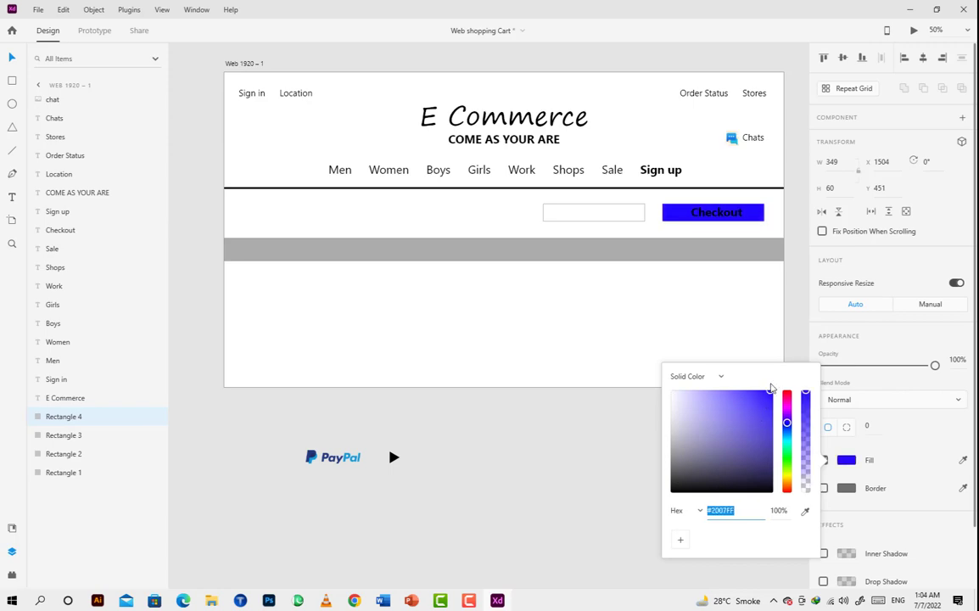
Set the "Checkout" label's fill colour to white, #FFFFFF.
click(717, 212)
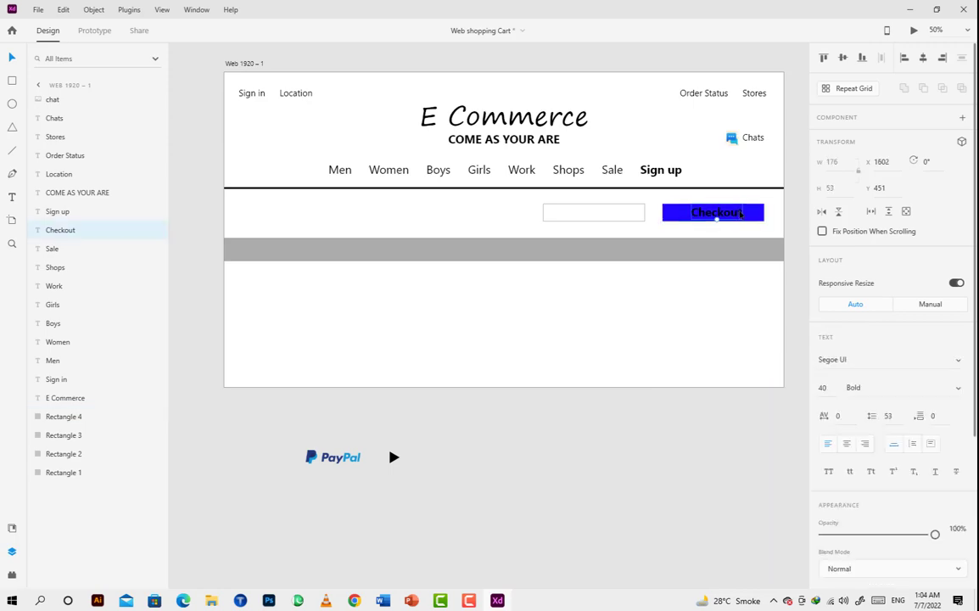
scroll(870, 422, down, 3)
click(846, 437)
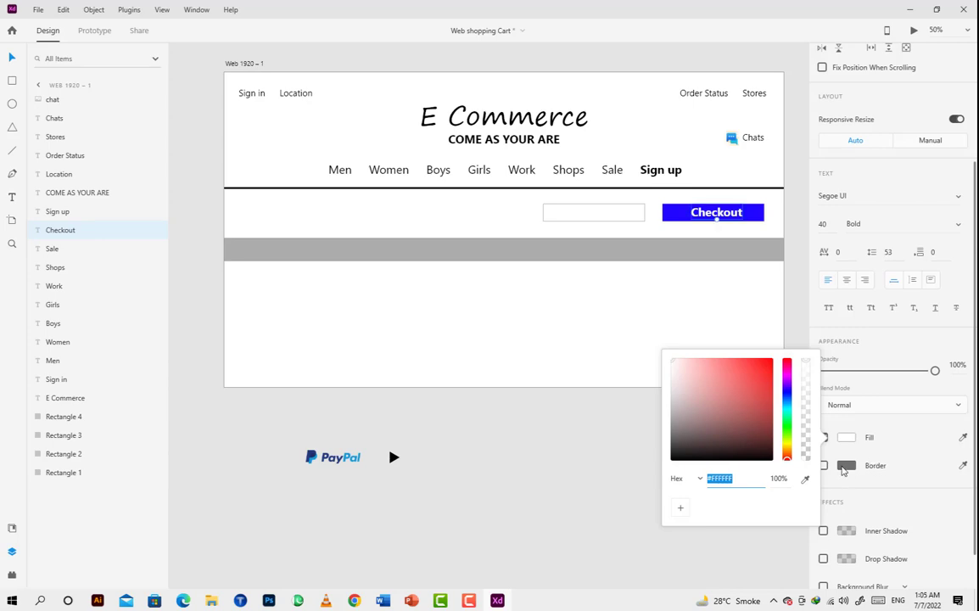
click(634, 484)
Change the Checkout button rectangle's fill to a lighter blue, #0077FF.
click(732, 221)
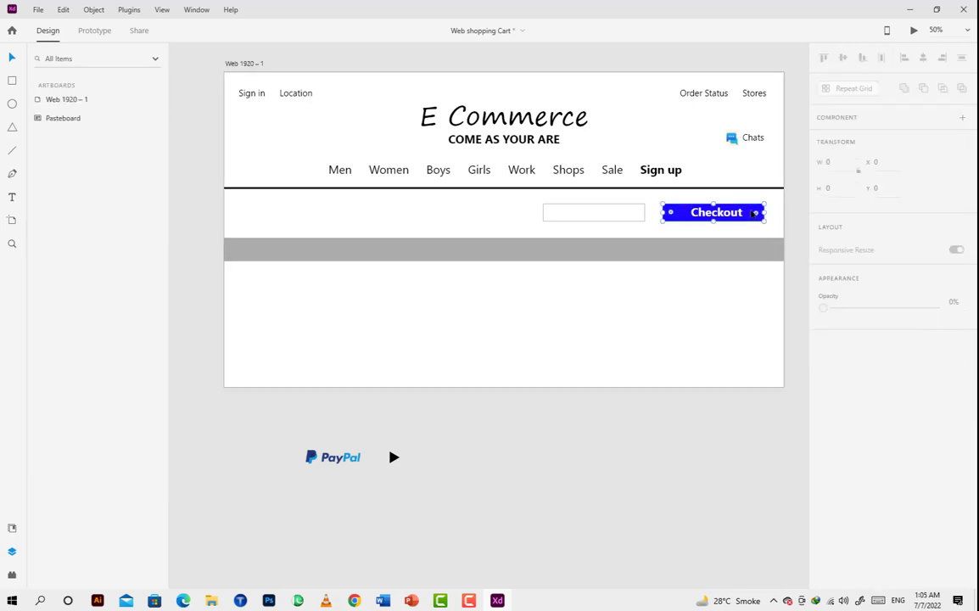
click(849, 459)
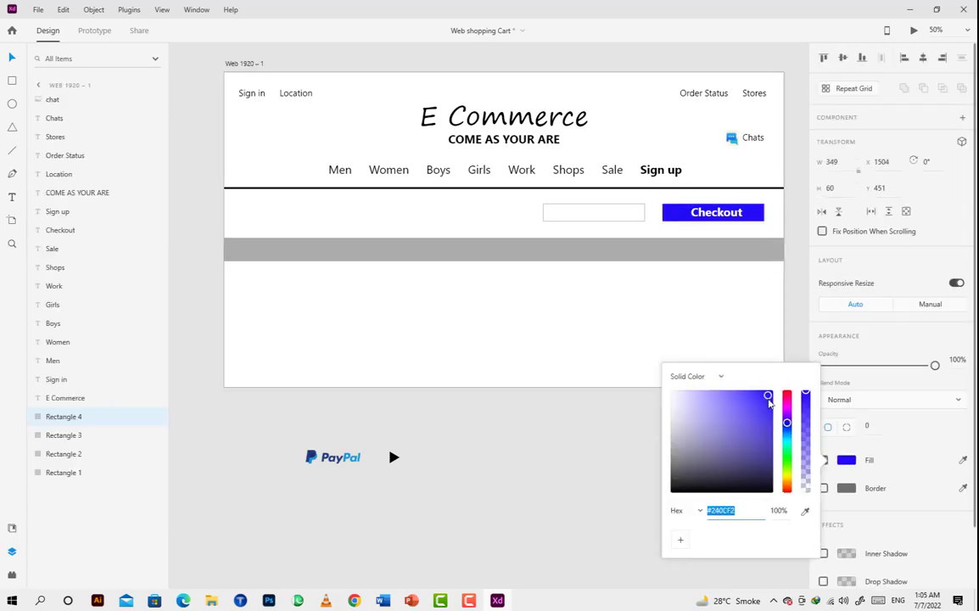
drag(786, 423, 766, 404)
click(648, 414)
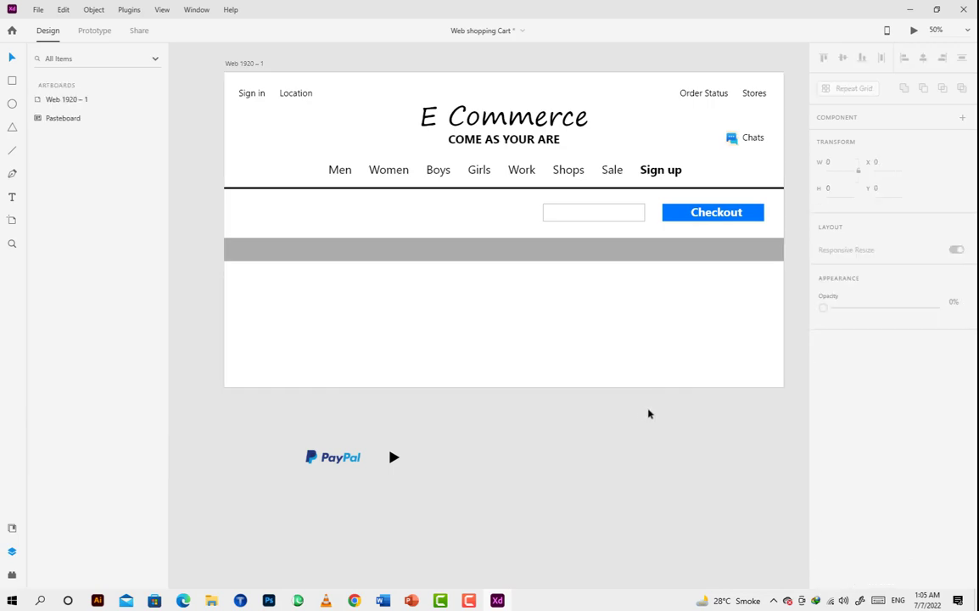
click(760, 218)
click(735, 400)
Move the PayPal logo from the pasteboard into the centre of the empty outlined rectangle beside the Checkout button.
click(335, 458)
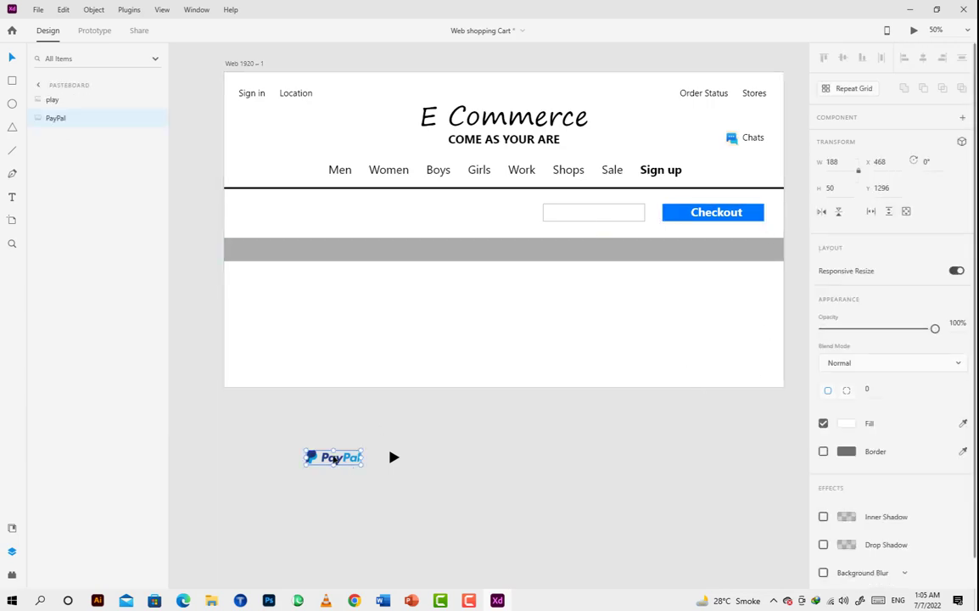
drag(335, 458, 604, 215)
click(653, 229)
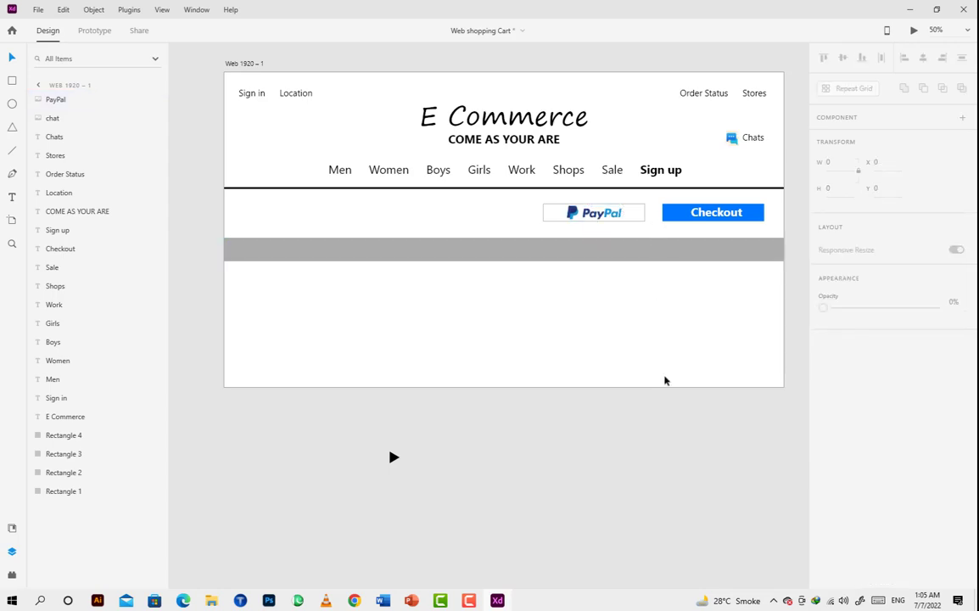
Duplicate the "Men" label onto the grey bar, change the copy to "Your Items" and align it with "Sign in" at X 50.
click(376, 255)
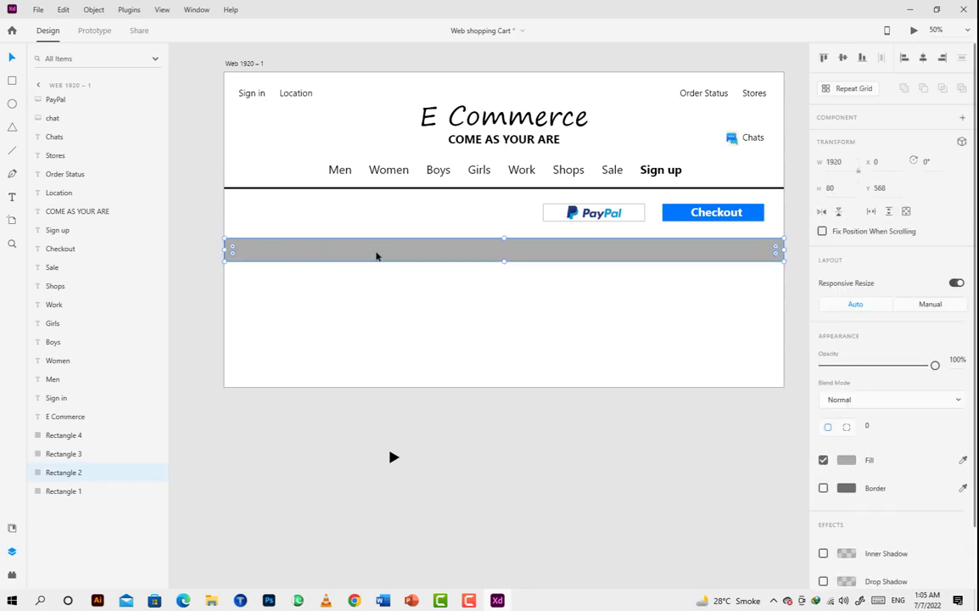
click(336, 192)
click(339, 170)
drag(339, 169, 260, 250)
double_click(261, 250)
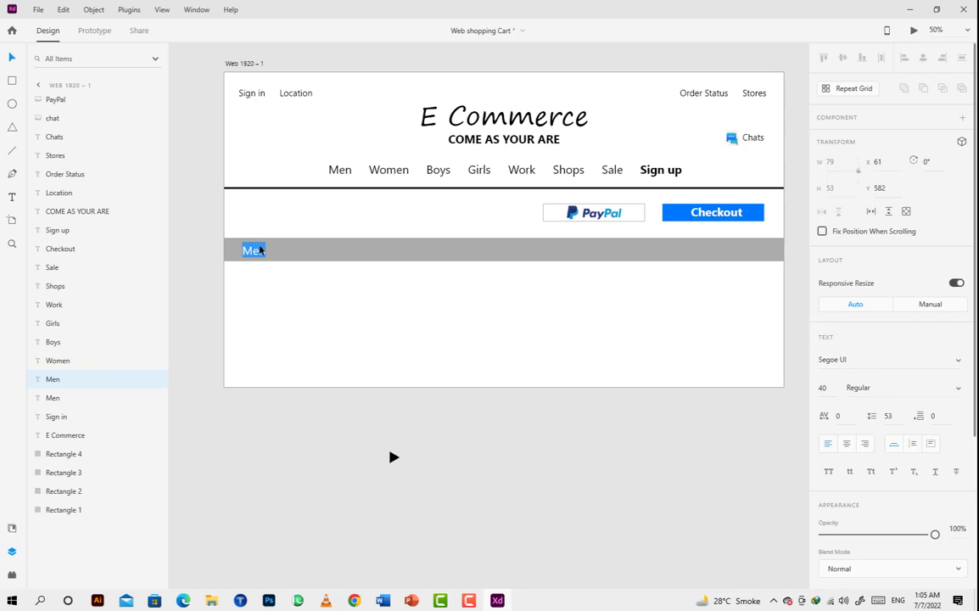
text(Your Items)
key(Escape)
drag(280, 254, 277, 254)
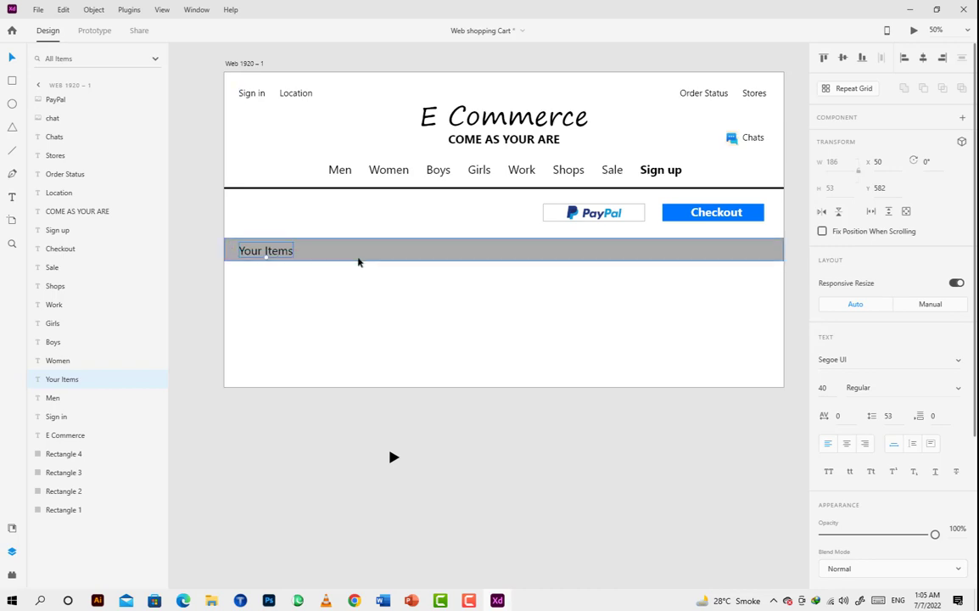
Nudge the "Your Items" label up to Y 579 to centre it vertically in the grey bar.
click(359, 259)
click(317, 309)
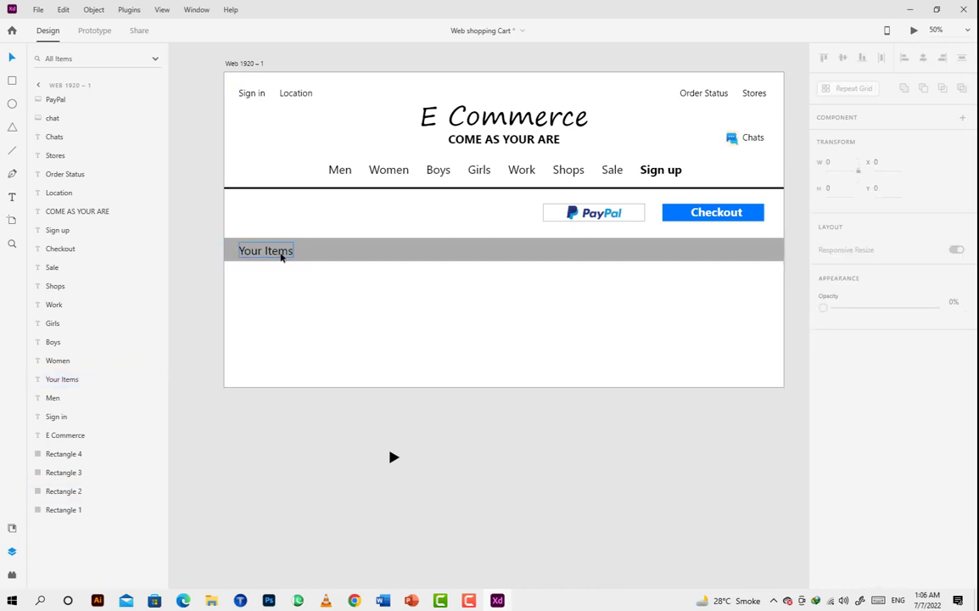
click(280, 256)
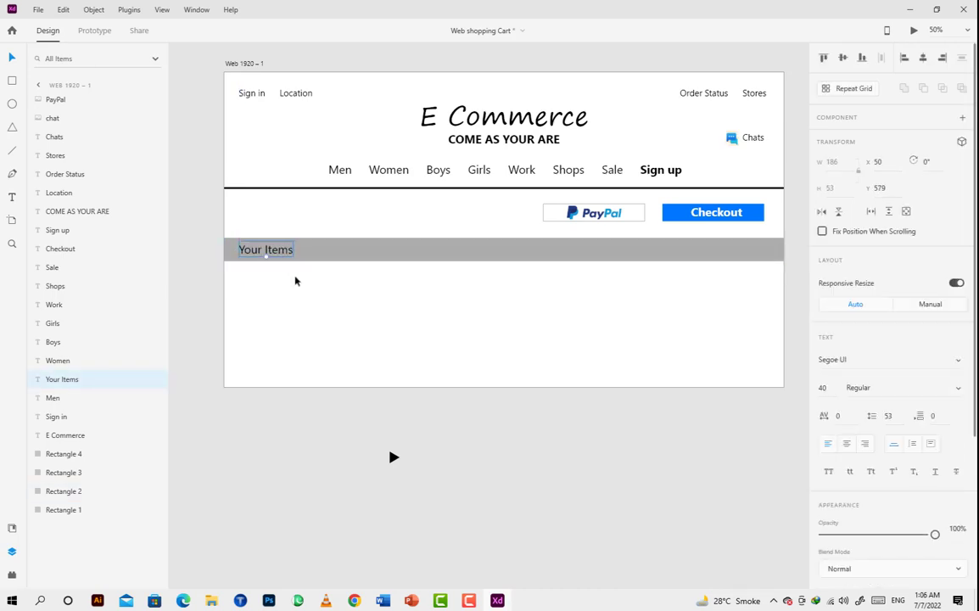
click(371, 269)
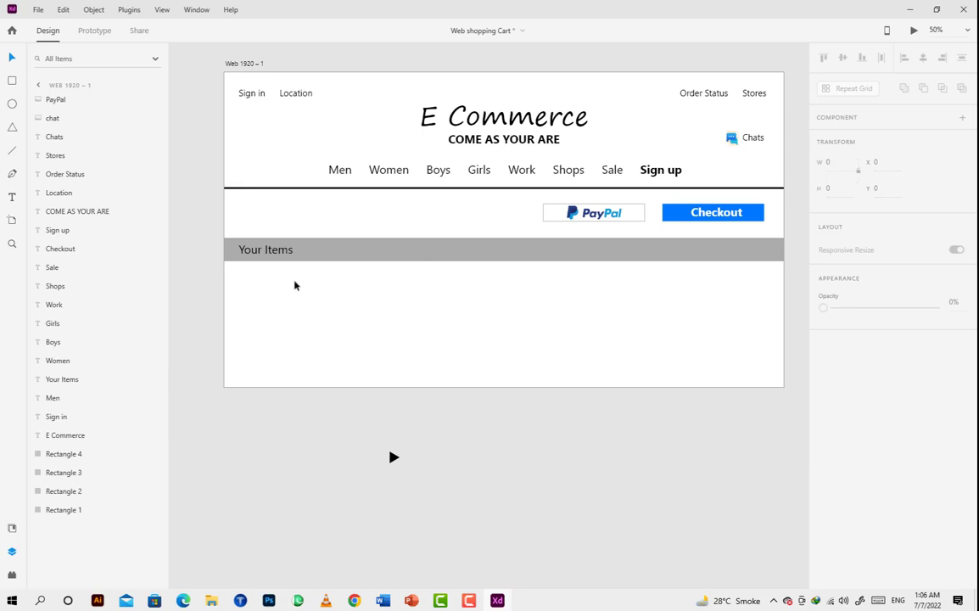
Place three copies of "Your Items" along the grey bar and change the rightmost to "Total Price", right-aligned with the Checkout button.
click(273, 252)
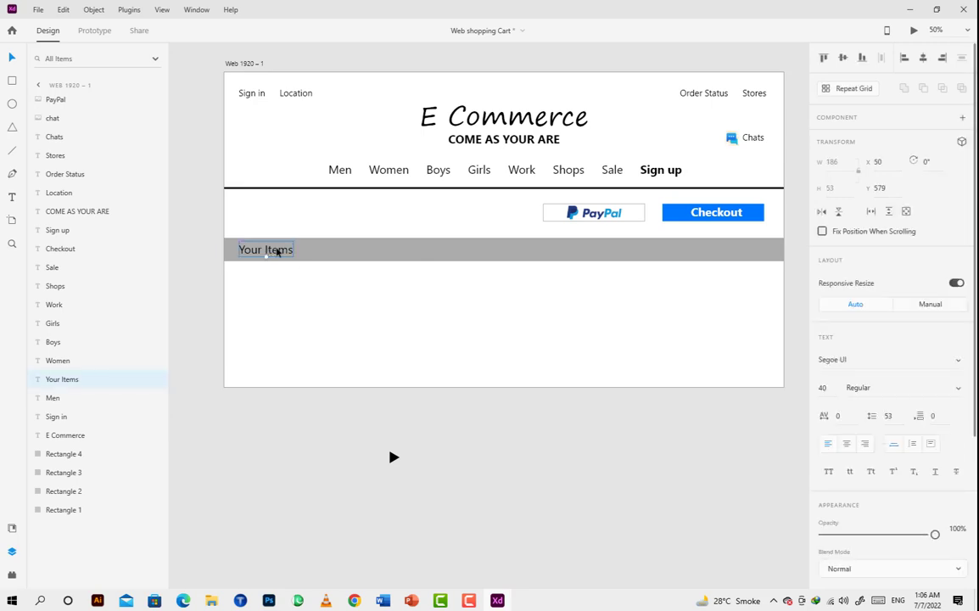
drag(277, 252, 739, 251)
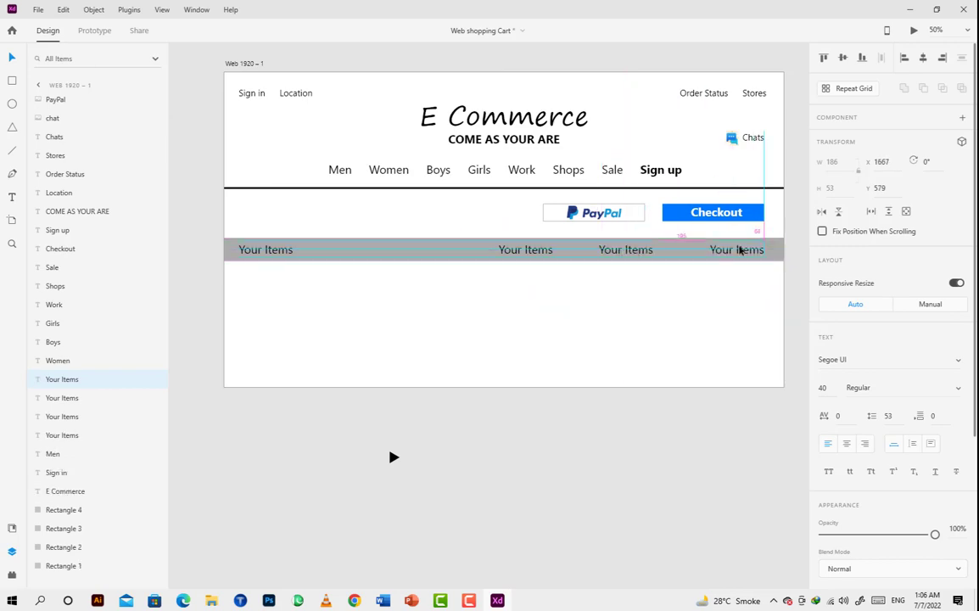
double_click(739, 250)
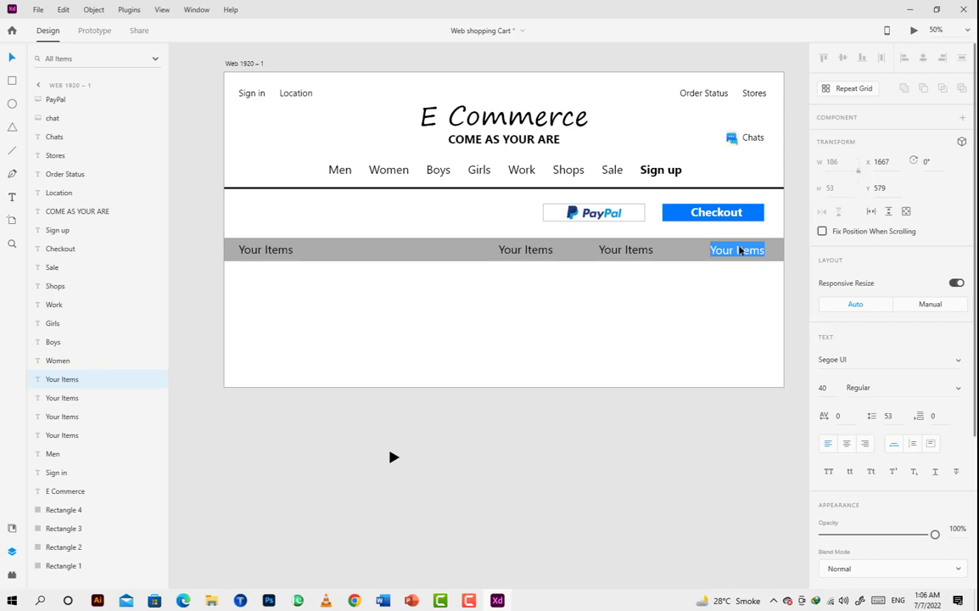
text(Total Pr)
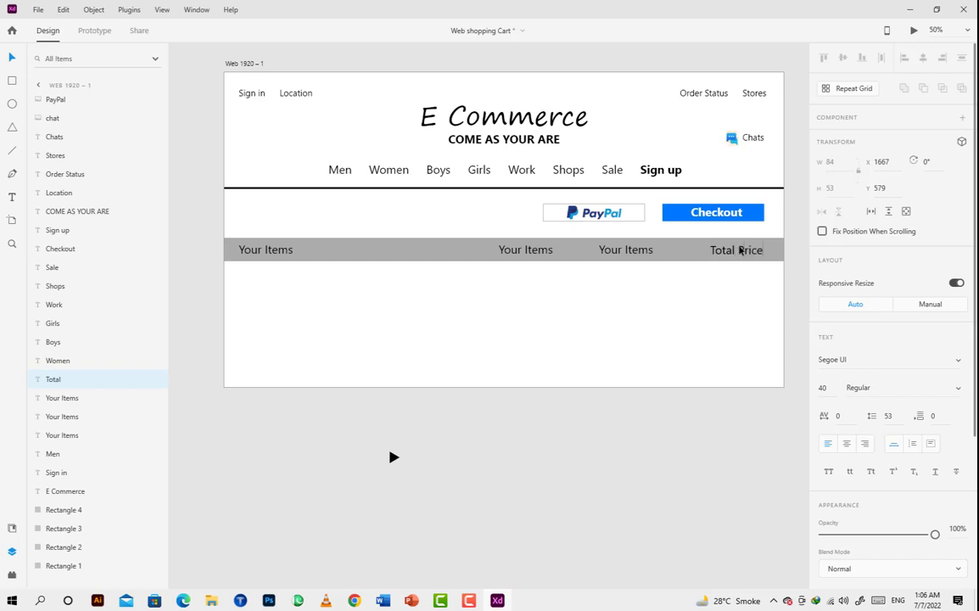
text(ice)
key(Escape)
drag(743, 253, 749, 254)
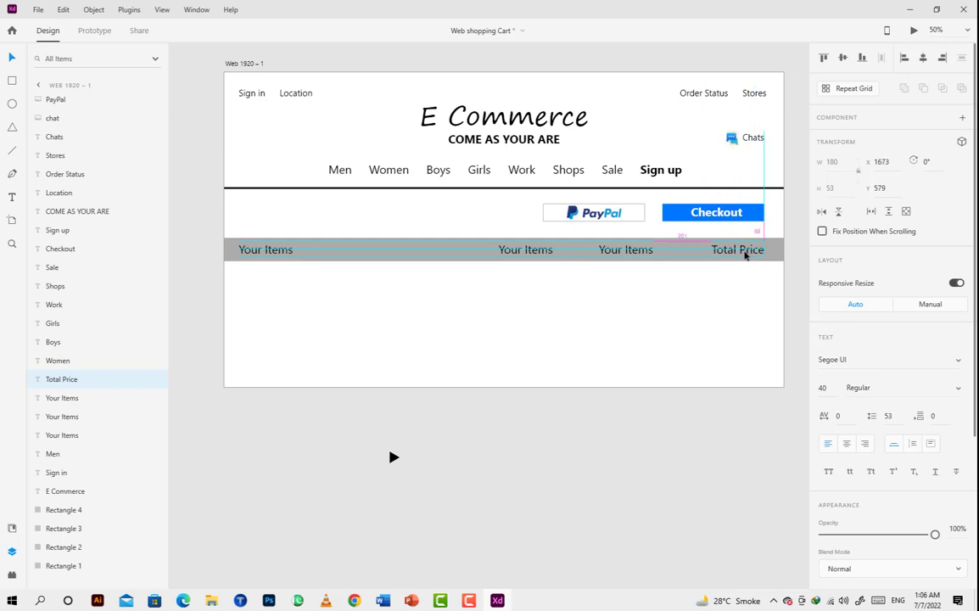
Shift the two middle "Your Items" copies to the right, and change the one beside "Total Price" to "Quantity".
drag(636, 253, 648, 253)
drag(532, 254, 547, 254)
double_click(648, 251)
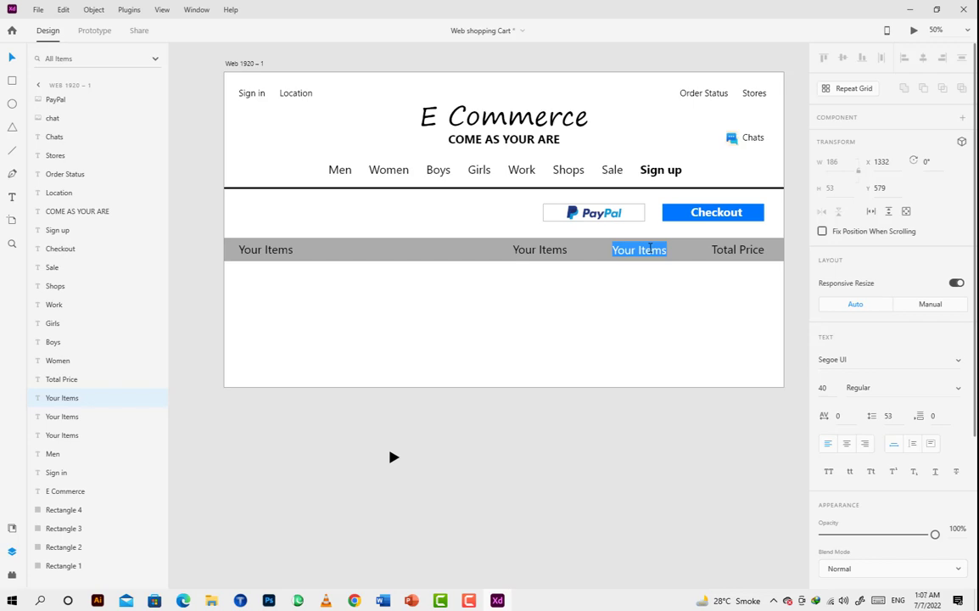
text(Quantity)
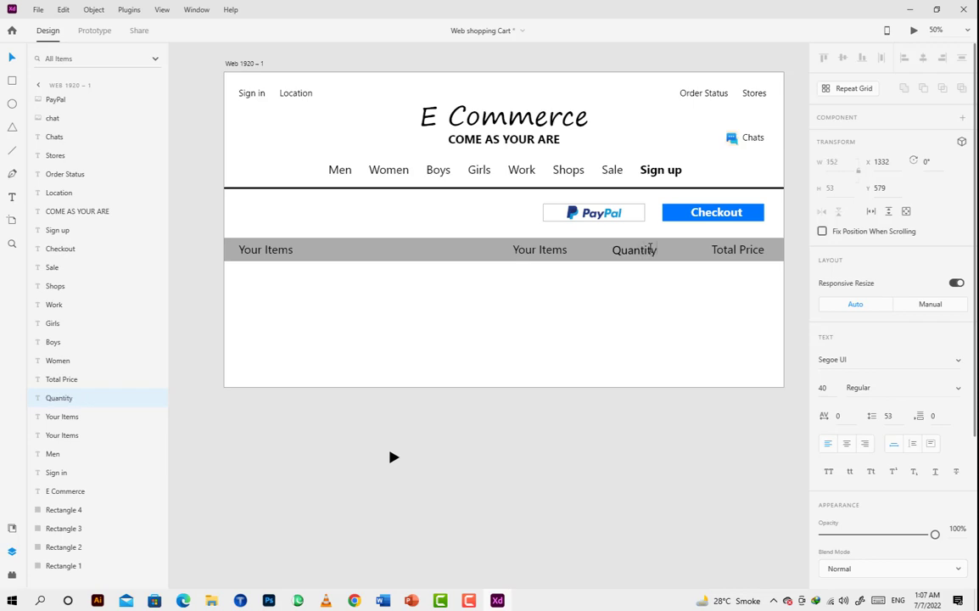
key(Escape)
drag(631, 253, 640, 252)
Move the remaining "Your Items" copy closer to "Quantity" and change its text to "Items Price".
drag(552, 253, 560, 253)
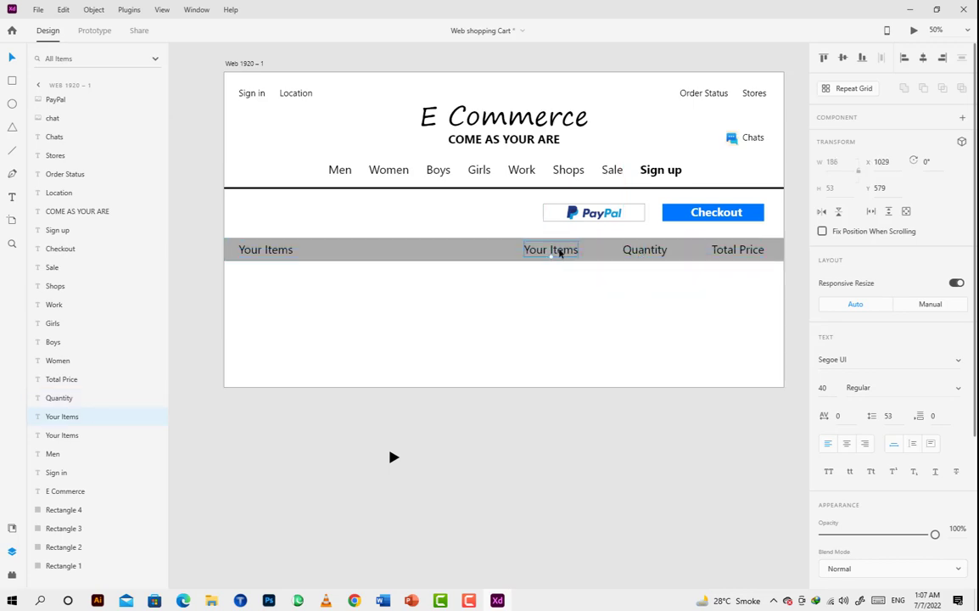
double_click(559, 253)
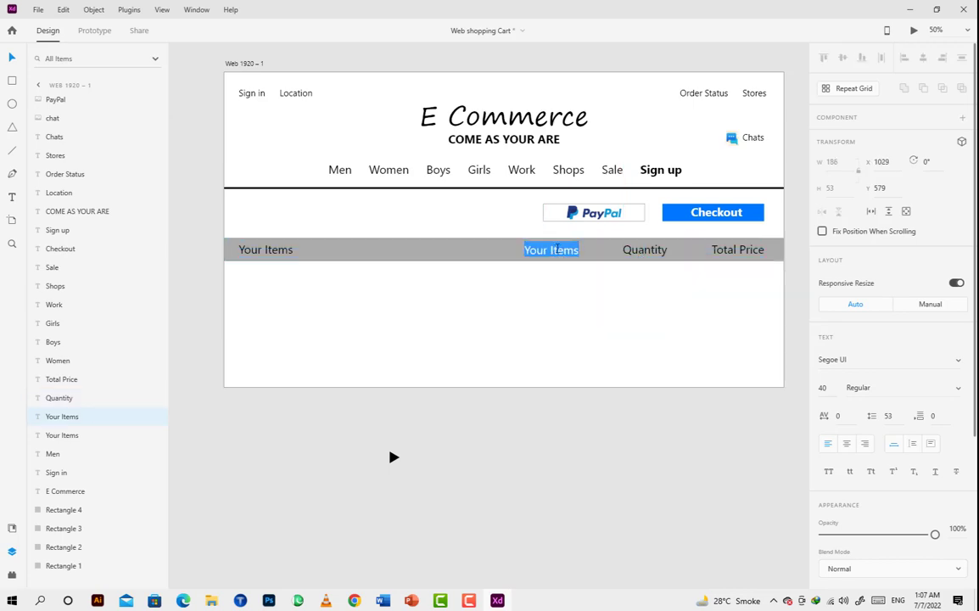
text(Items)
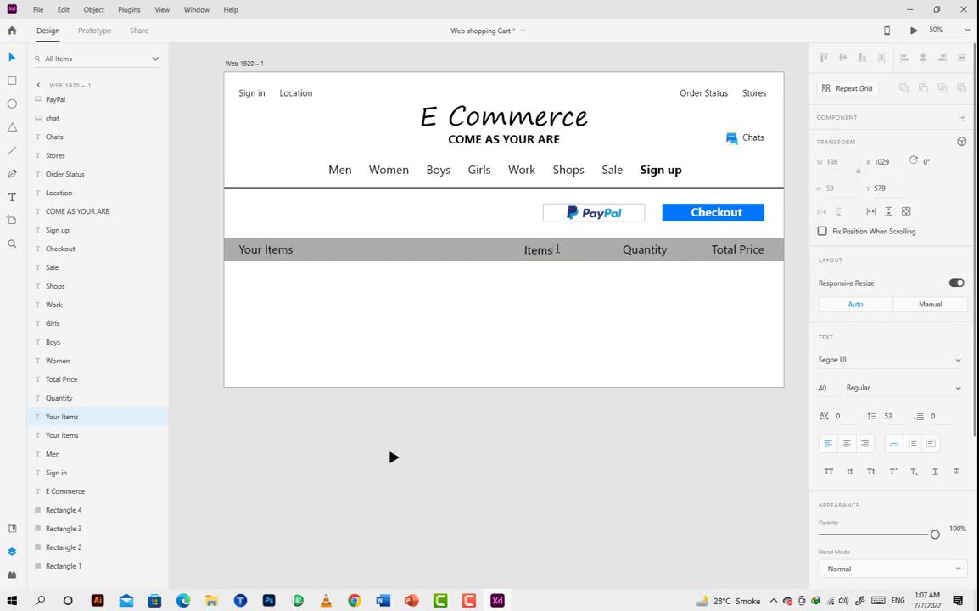
text( Price)
key(Escape)
drag(566, 251, 562, 249)
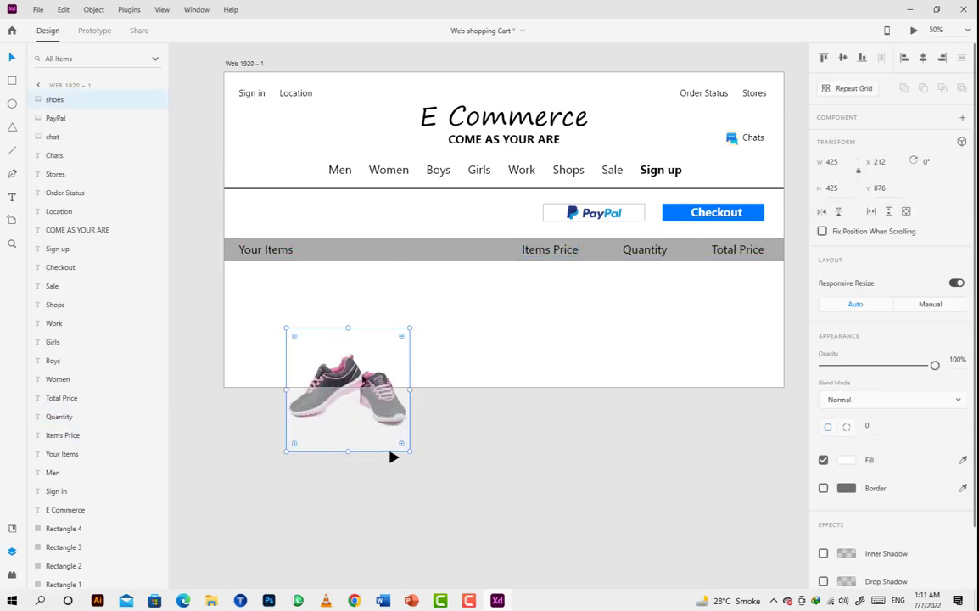
Shrink the shoes image and place it on the artboard directly below the "Your Items" heading.
drag(360, 355, 303, 314)
drag(343, 387, 304, 324)
click(337, 319)
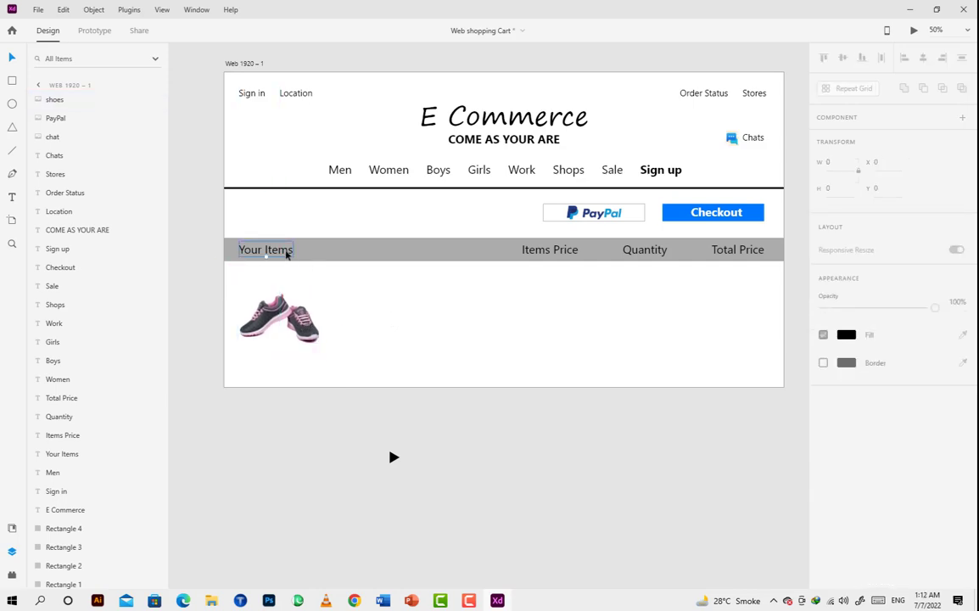
Duplicate the "Your Items" label to the right of the shoes image and change the copy to "Girls Casual Shoes".
click(287, 252)
drag(278, 251, 367, 288)
double_click(367, 286)
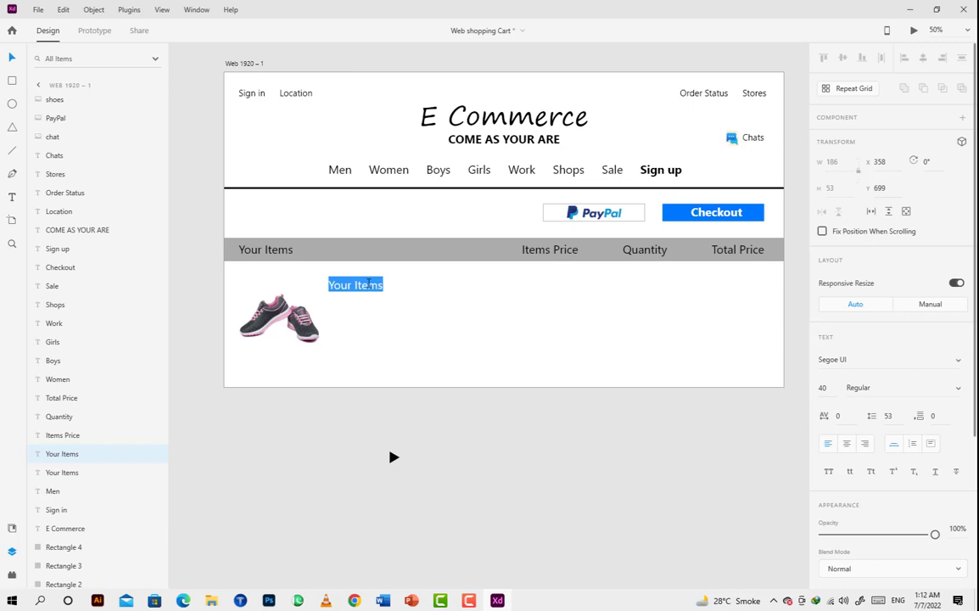
text(Girls Ca)
text(sual s)
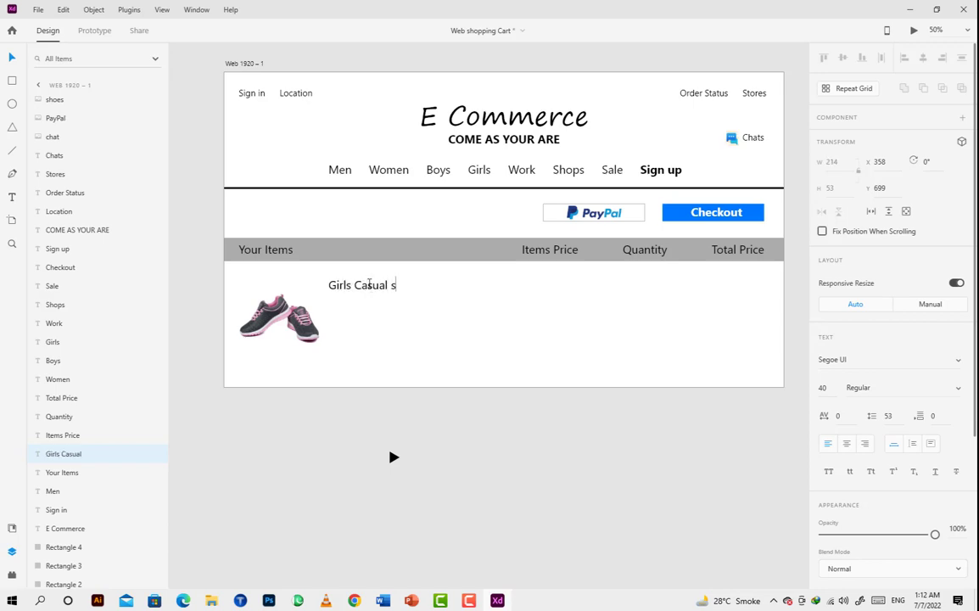
key(BackSpace)
text(Shoes)
double_click(373, 284)
key(Escape)
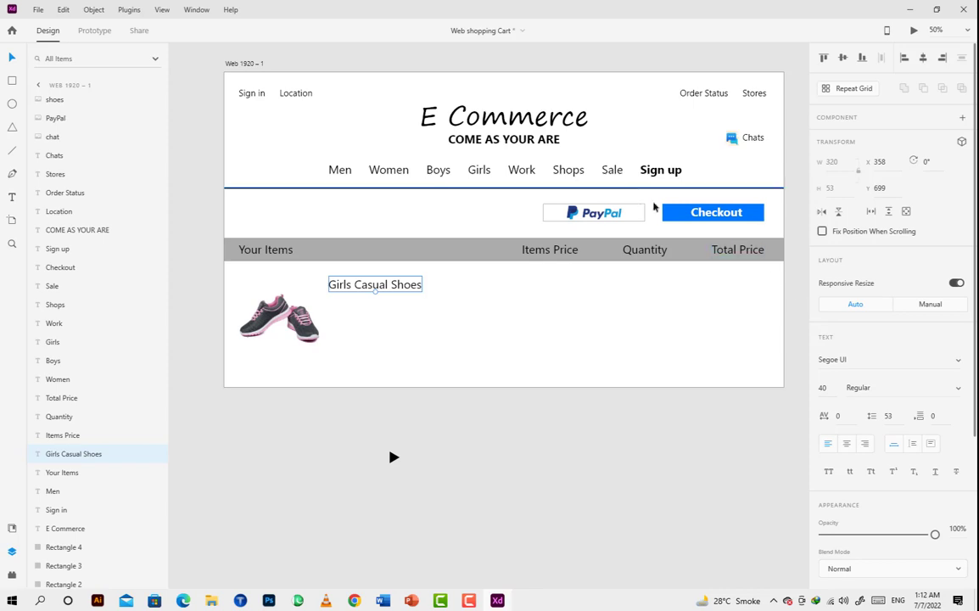
Copy the Checkout button's fill colour #0077FF and apply it to the "Girls Casual Shoes" label.
click(672, 212)
click(846, 460)
key(ctrl+c)
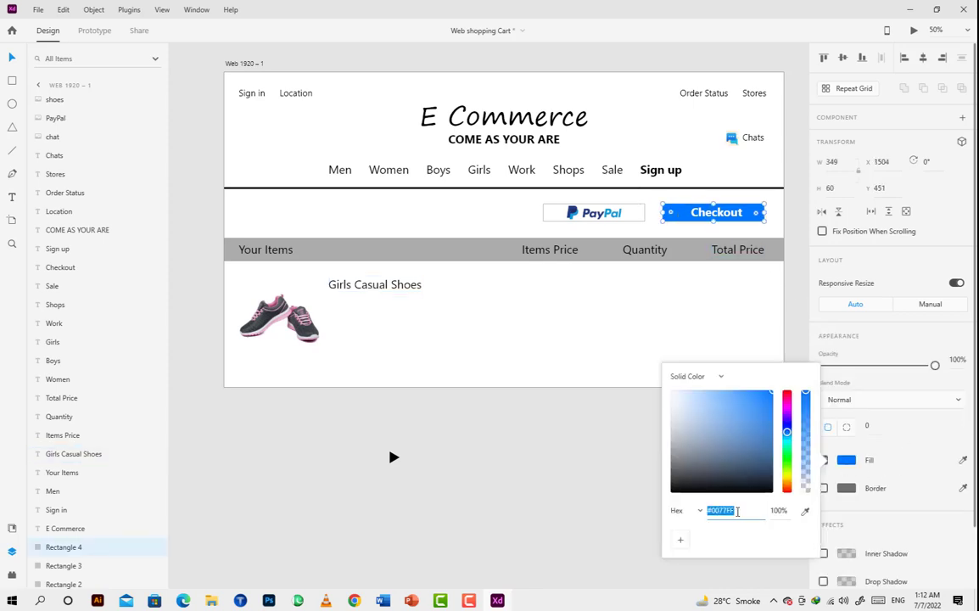
click(388, 290)
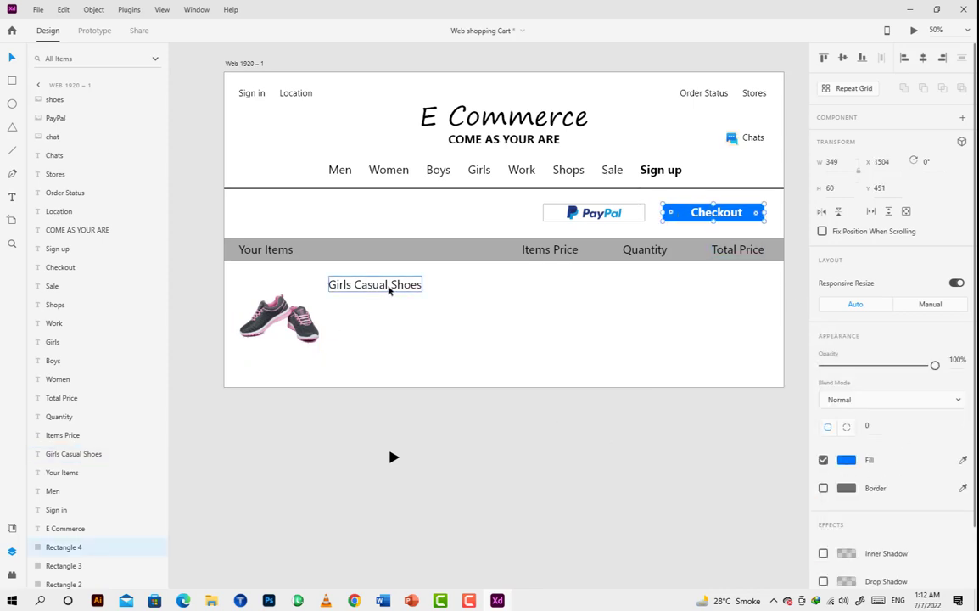
click(389, 290)
scroll(848, 382, down, 2)
click(846, 520)
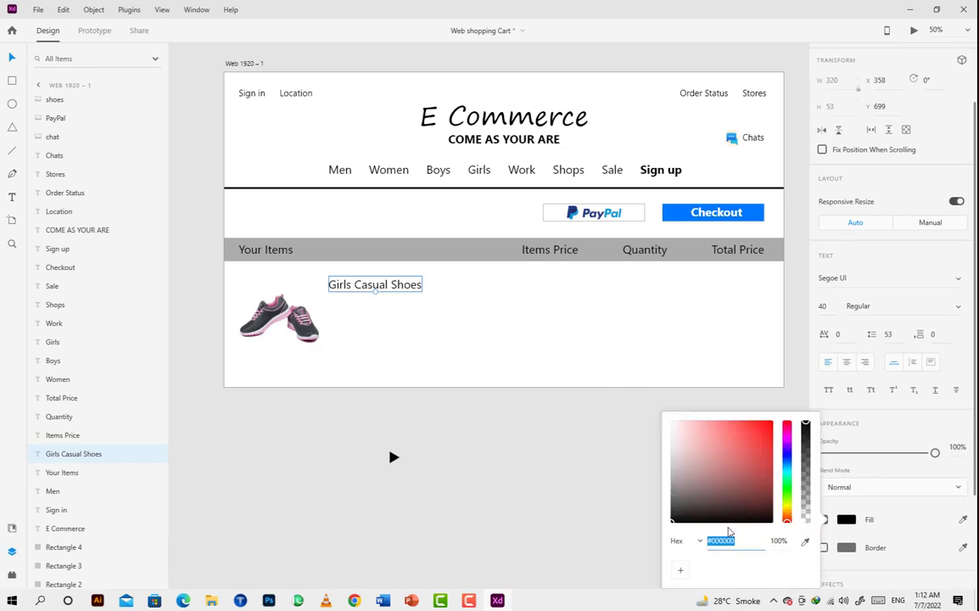
key(ctrl+v)
key(Return)
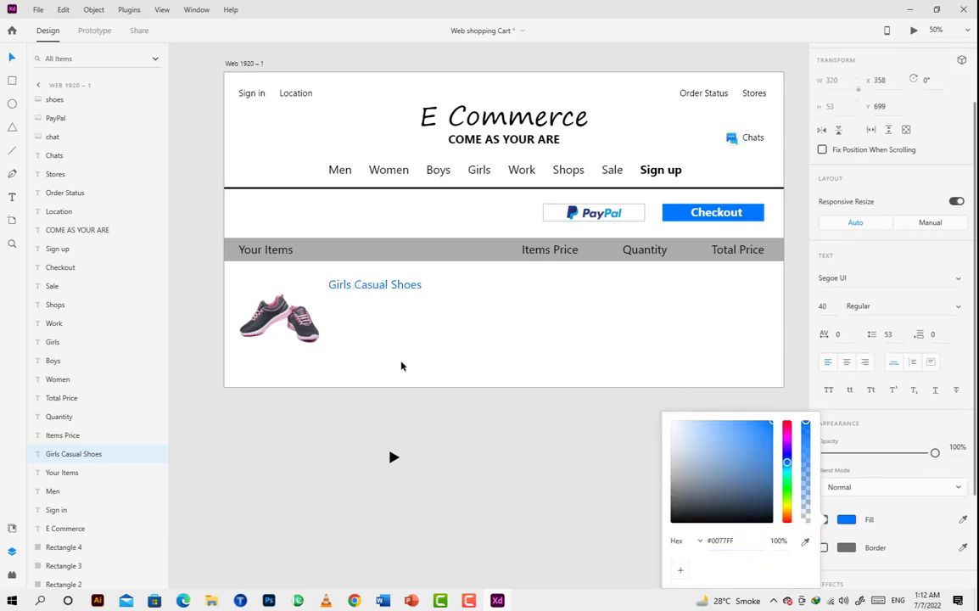
Apply the copied fill colour #0077FF to the "Chats" label in the header.
click(466, 333)
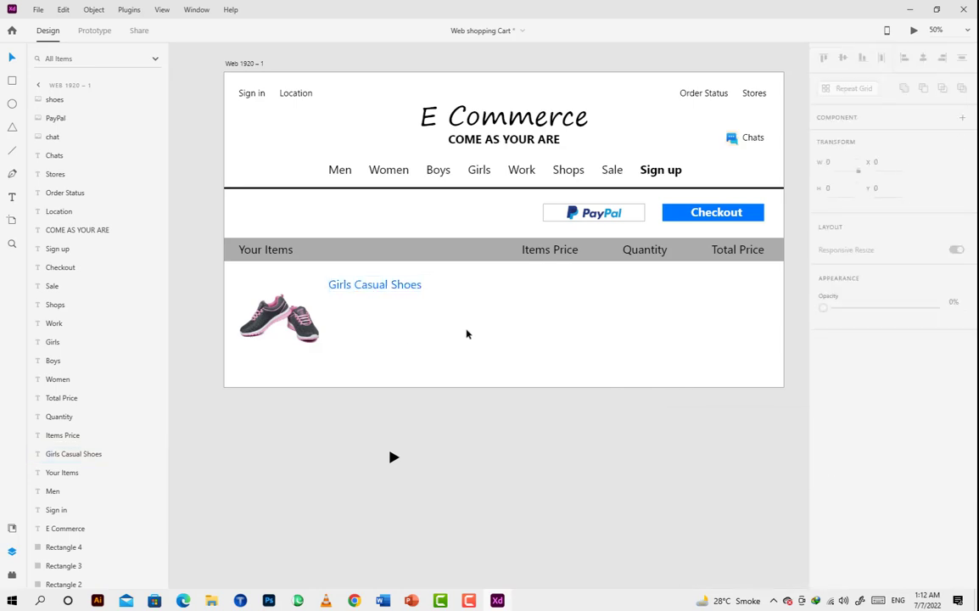
click(754, 138)
scroll(844, 355, down, 4)
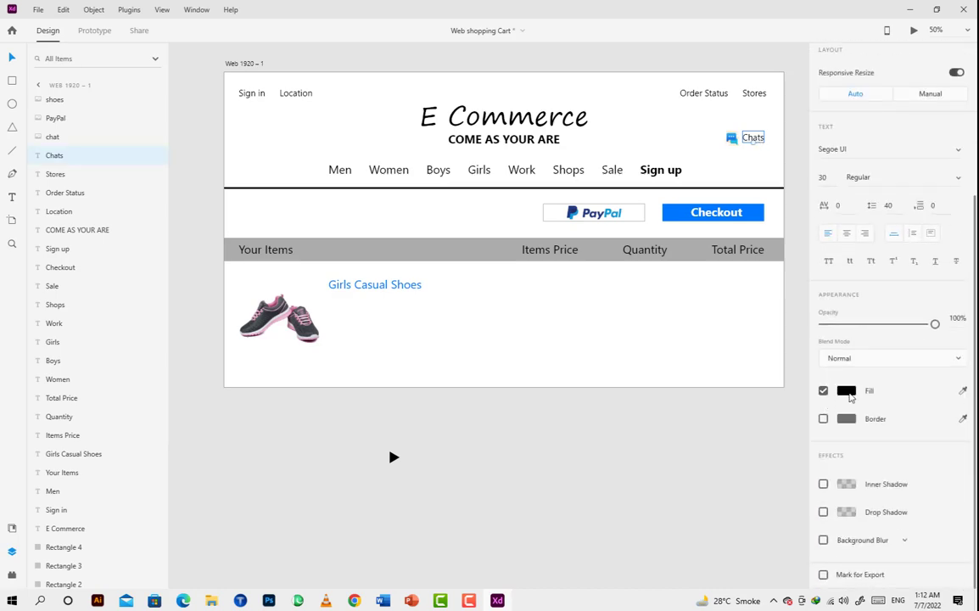
click(848, 395)
key(ctrl+v)
key(Return)
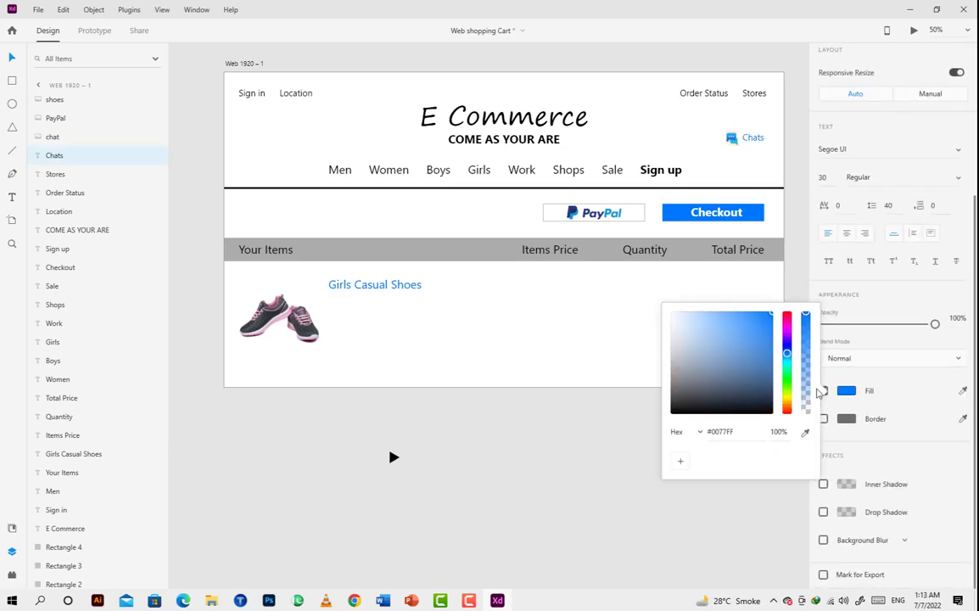
click(528, 293)
click(269, 316)
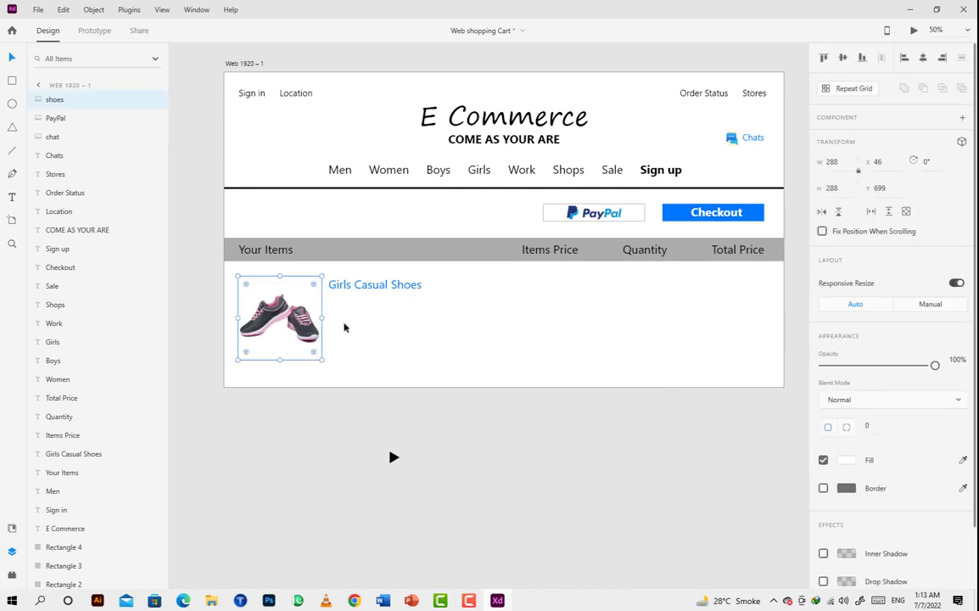
click(380, 328)
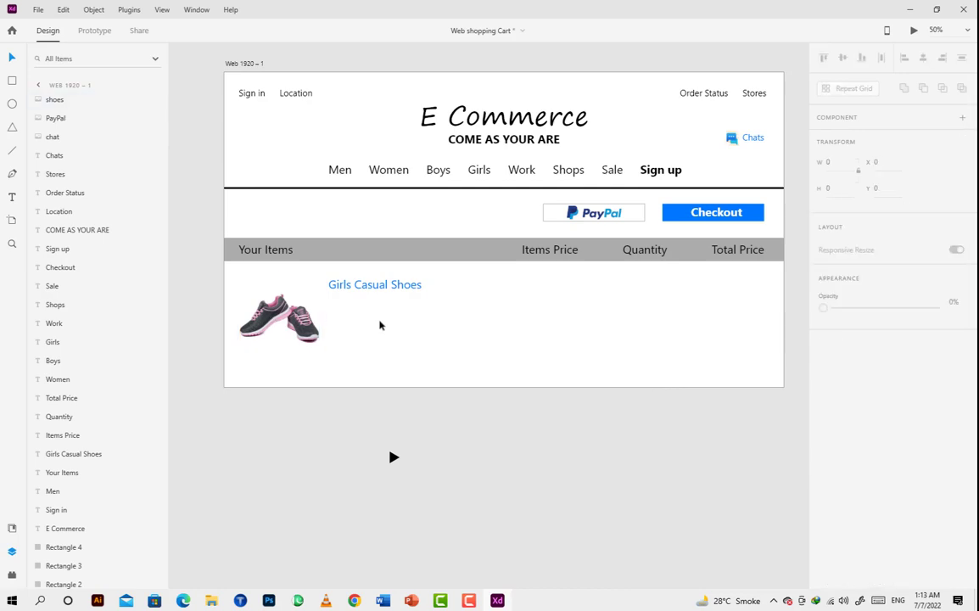
click(380, 288)
click(407, 319)
Duplicate the "Your Items" label directly below "Girls Casual Shoes" and change the copy to "Items ID: #00040".
click(285, 250)
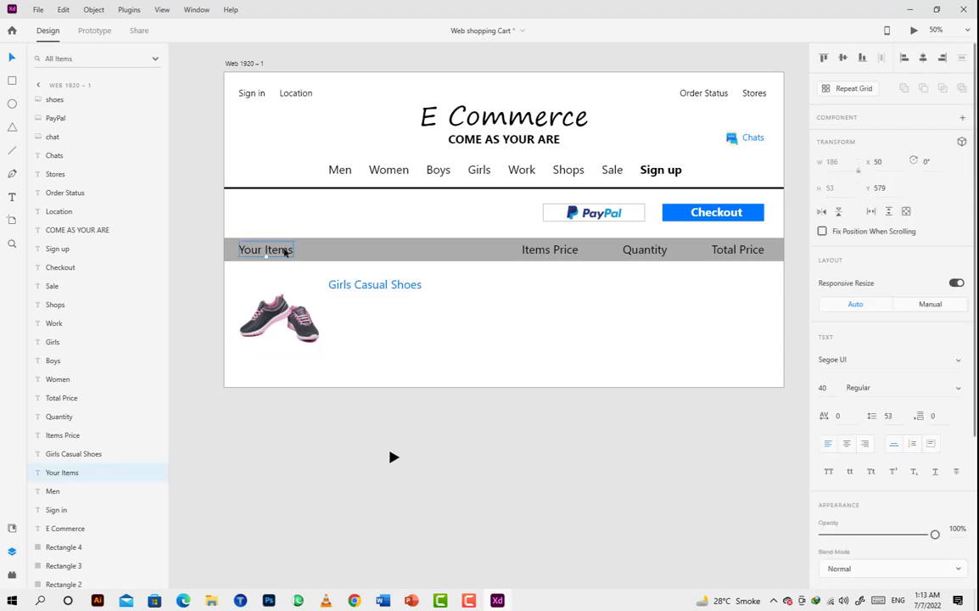
drag(289, 251, 380, 310)
double_click(380, 309)
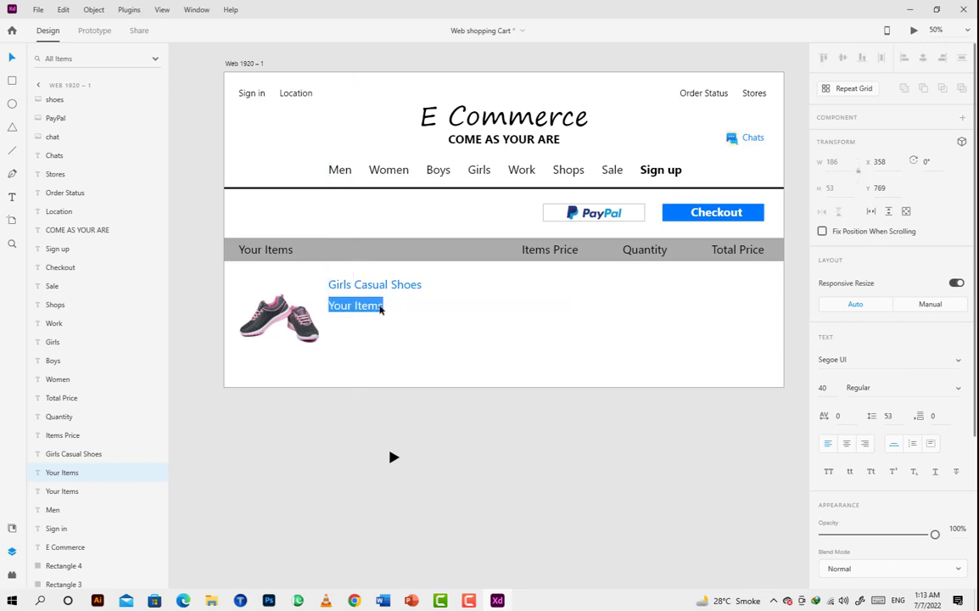
text(Items ID: #0)
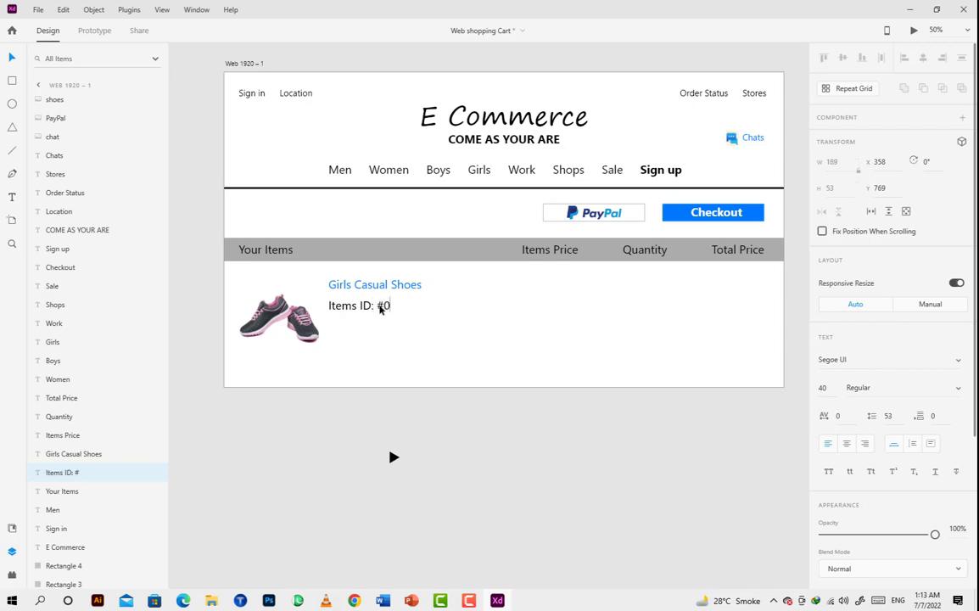
text(0040)
key(Escape)
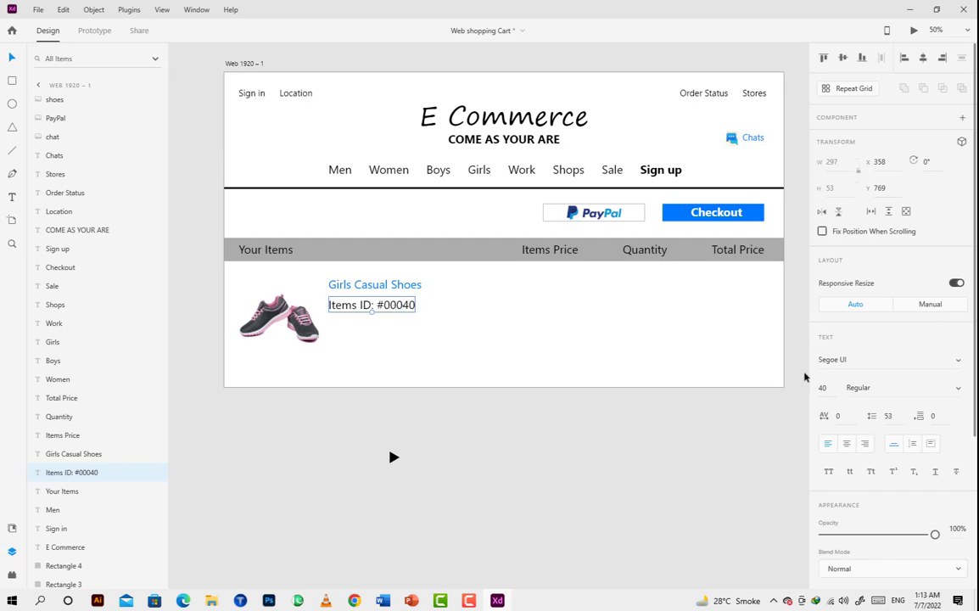
Set the font size of the "Items ID: #00040" label to 30.
click(823, 387)
text(30)
click(440, 347)
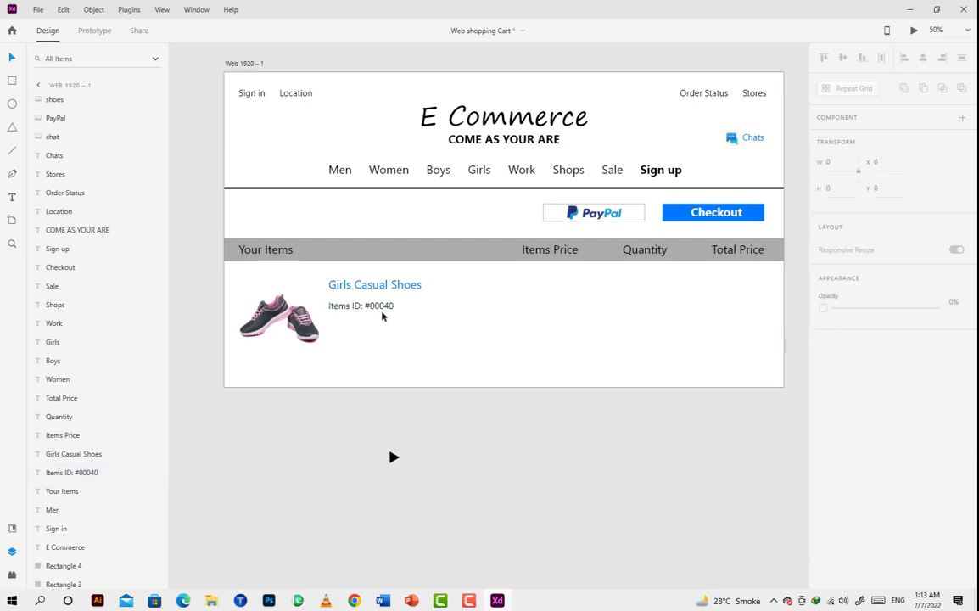
drag(379, 311, 378, 311)
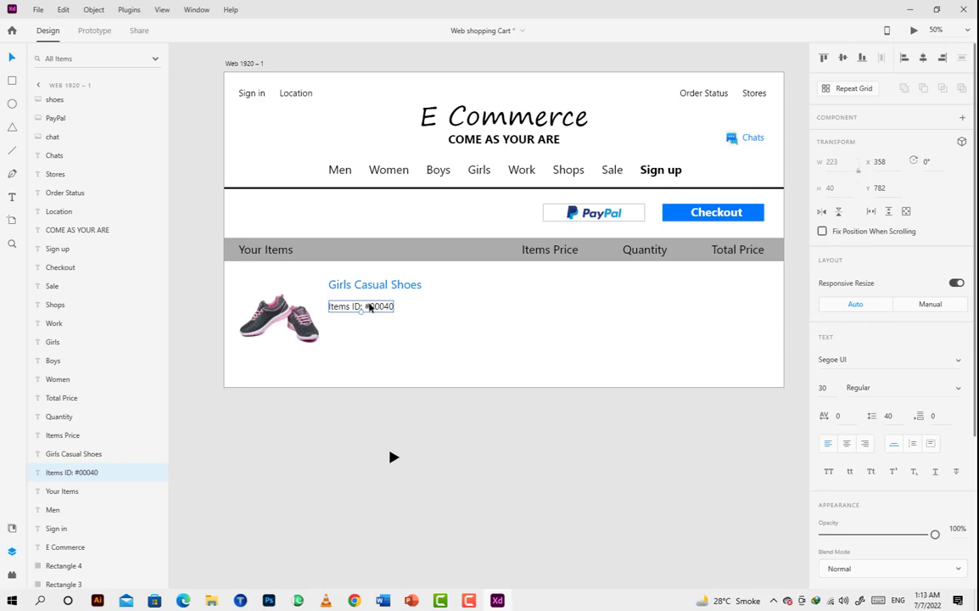
Duplicate the item ID label directly below itself, change the copy to "In Stock" and make it bold.
mouse_move(370, 308)
mouse_down()
mouse_move(379, 305)
mouse_move(367, 320)
mouse_move(377, 314)
mouse_move(363, 317)
mouse_up()
double_click(363, 318)
text(I)
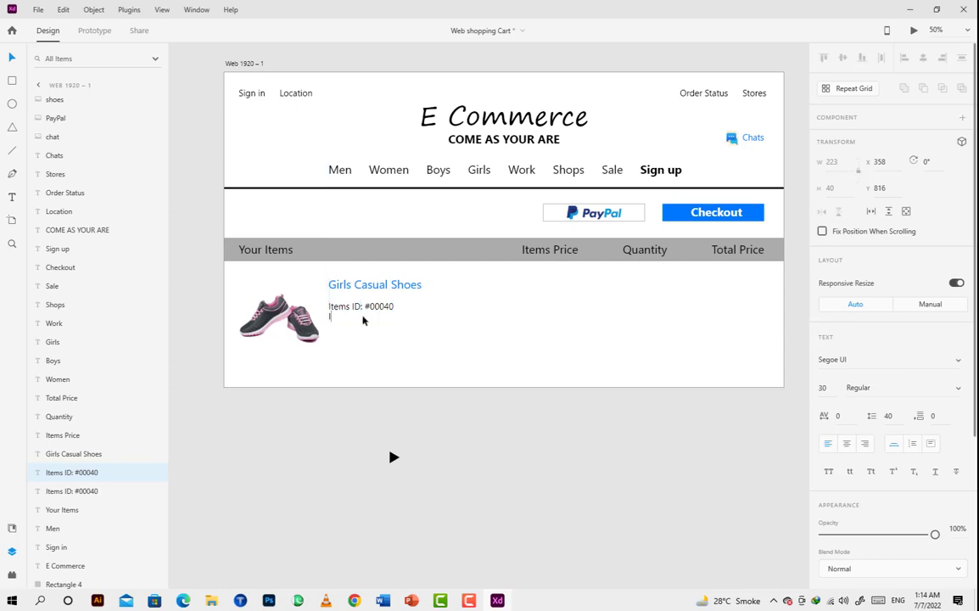
text(n Stock)
double_click(356, 319)
key(ctrl+a)
key(ctrl+b)
key(Escape)
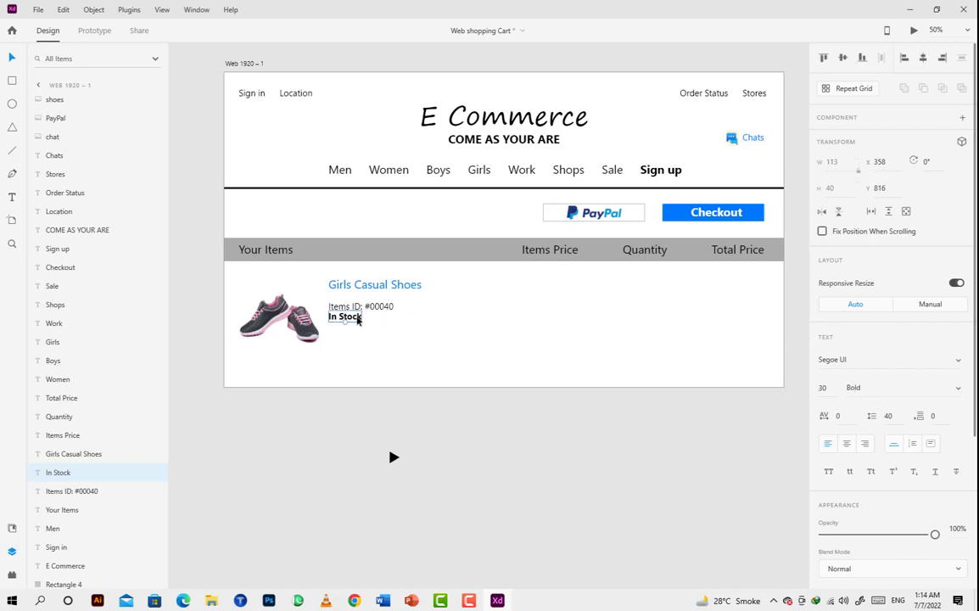
Duplicate the item ID and "In Stock" lines below the originals and change the item ID copy to "Color: Gray, Pink".
mouse_move(357, 319)
mouse_down()
mouse_move(383, 325)
mouse_move(351, 330)
mouse_move(358, 324)
mouse_move(355, 339)
mouse_up()
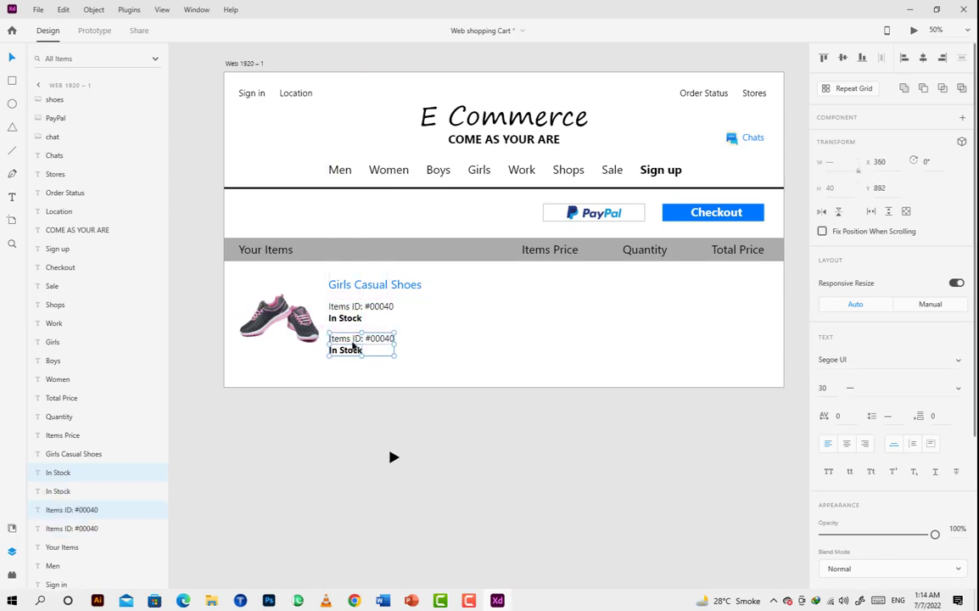
double_click(356, 339)
click(360, 338)
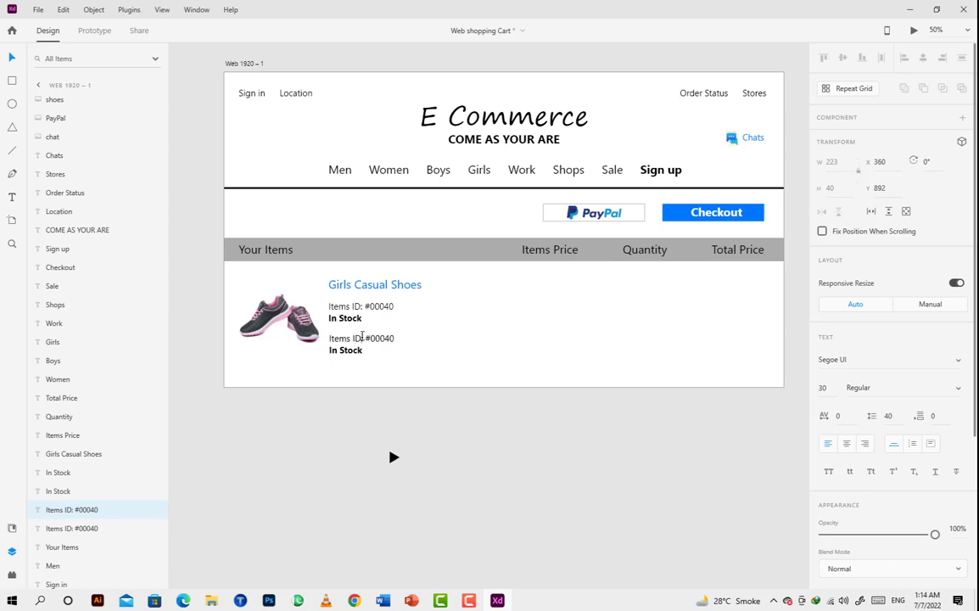
key(BackSpace)
key(BackSpace)
key(BackSpace)
key(BackSpace)
key(BackSpace)
key(BackSpace)
key(BackSpace)
key(BackSpace)
text(Color)
key(BackSpace)
key(BackSpace)
key(BackSpace)
key(BackSpace)
key(BackSpace)
key(BackSpace)
text(Gray, Pink)
Change the "In Stock" copy below the color line to "Size: 7,8,9,11" and remove its bold style.
click(358, 353)
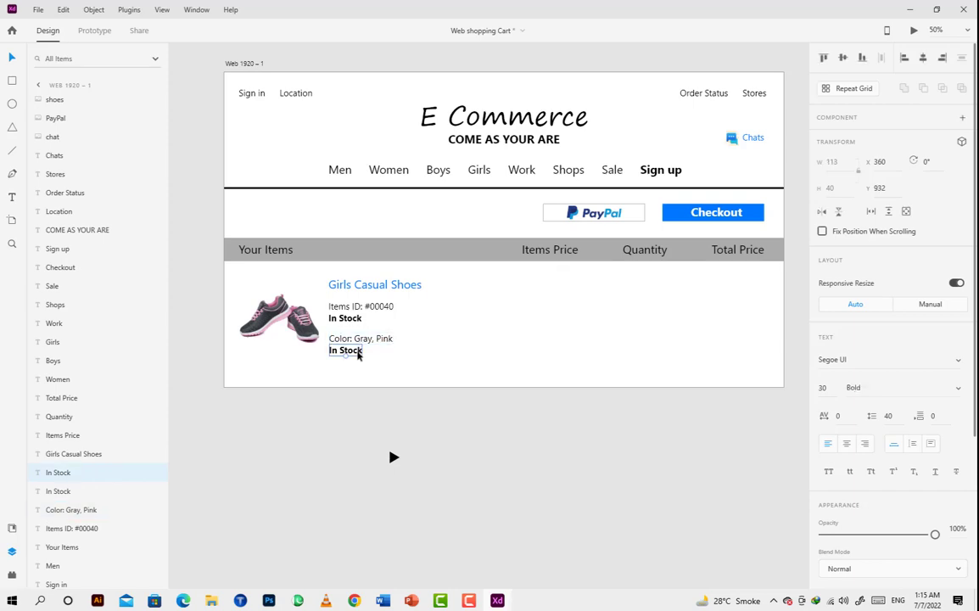
double_click(359, 353)
text(Size:)
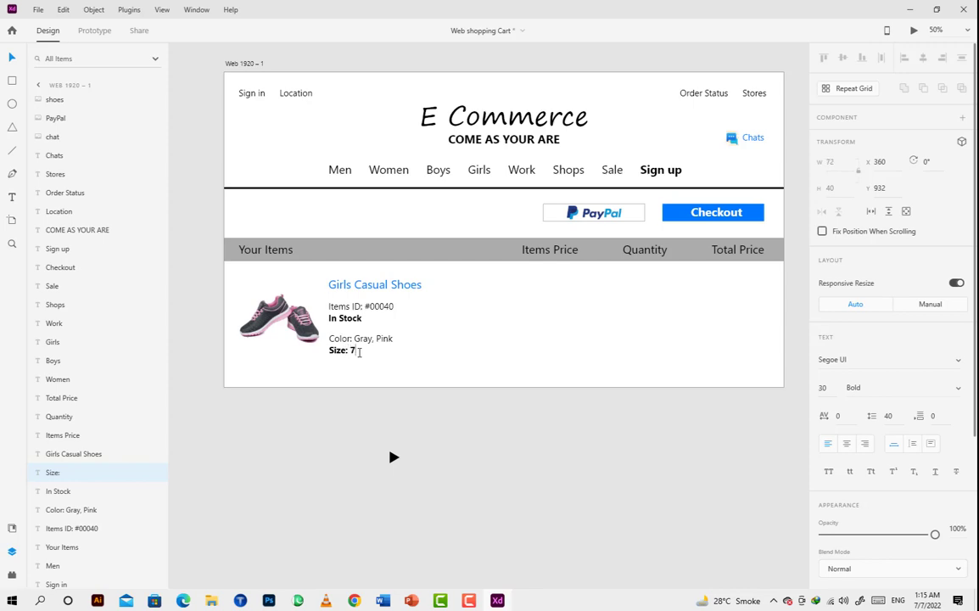
text( 7,8,9,11)
key(Escape)
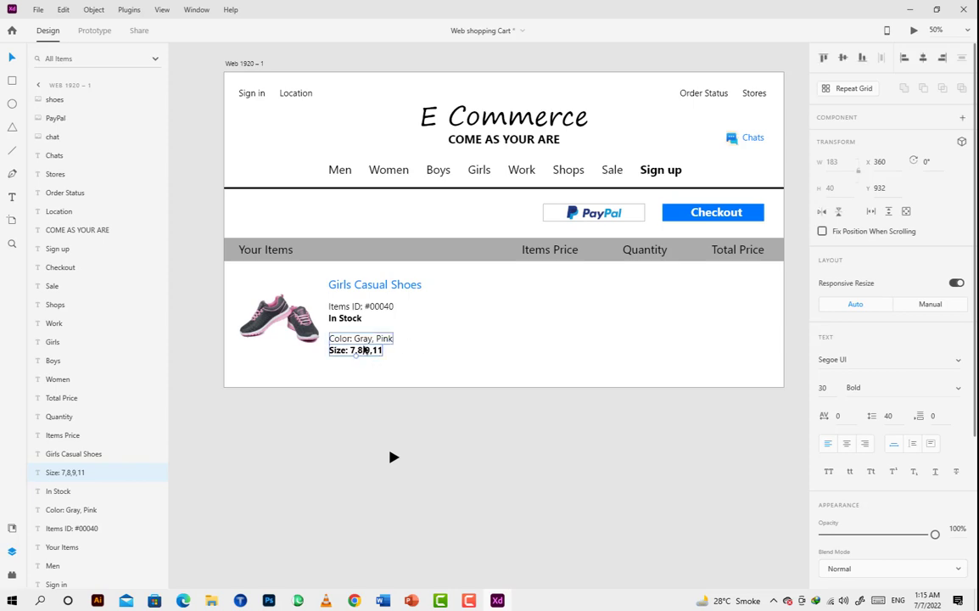
key(ctrl+b)
click(403, 353)
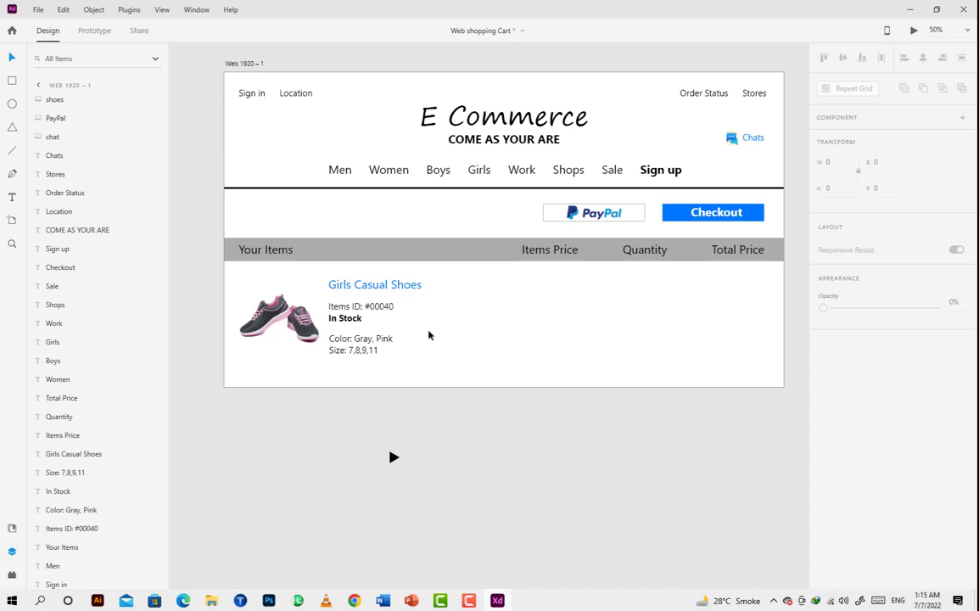
Duplicate "Items Price" below its heading, change the copy to bold "$99.0", and place a copy of that price under "Total Price".
click(382, 284)
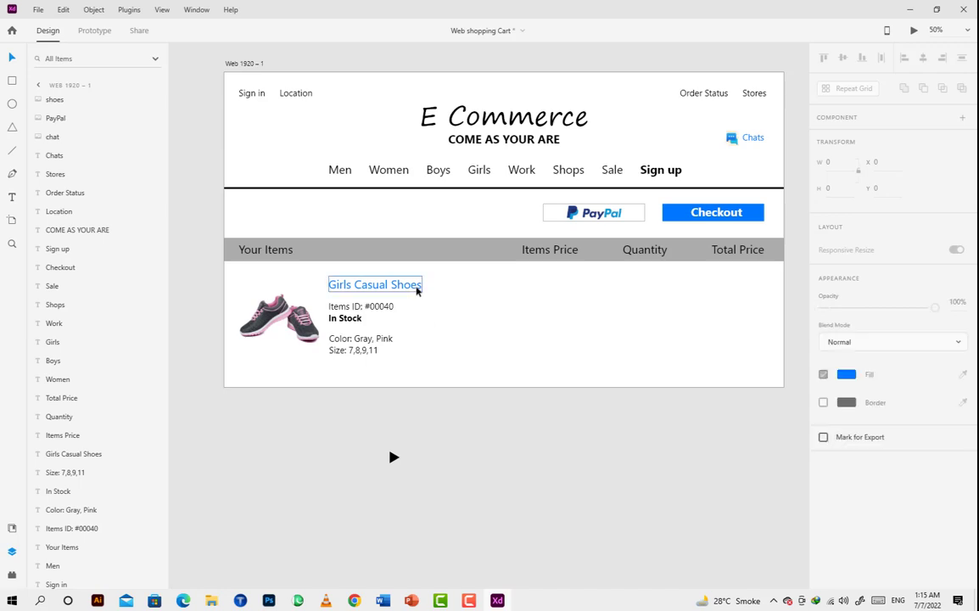
click(546, 253)
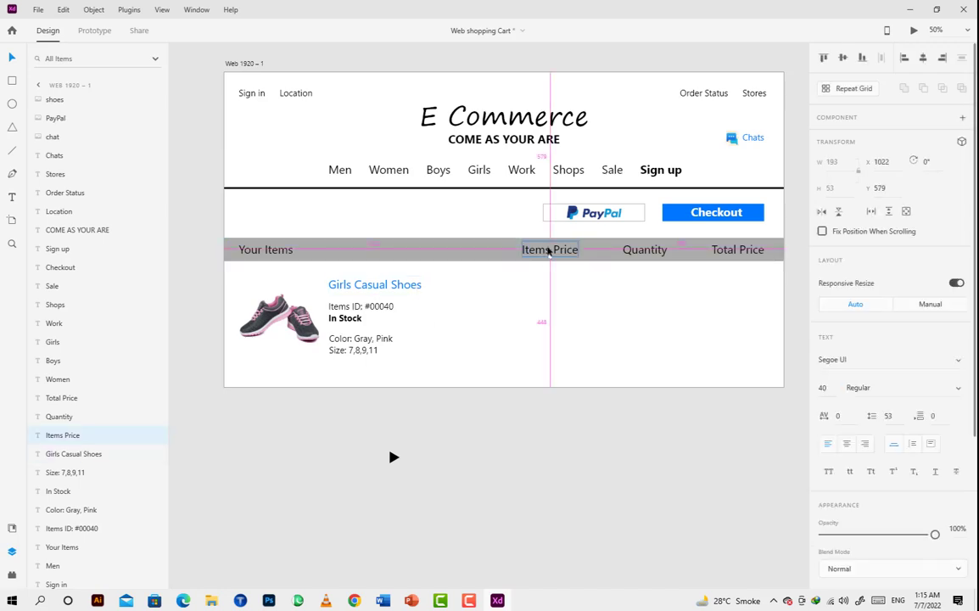
drag(548, 251, 548, 287)
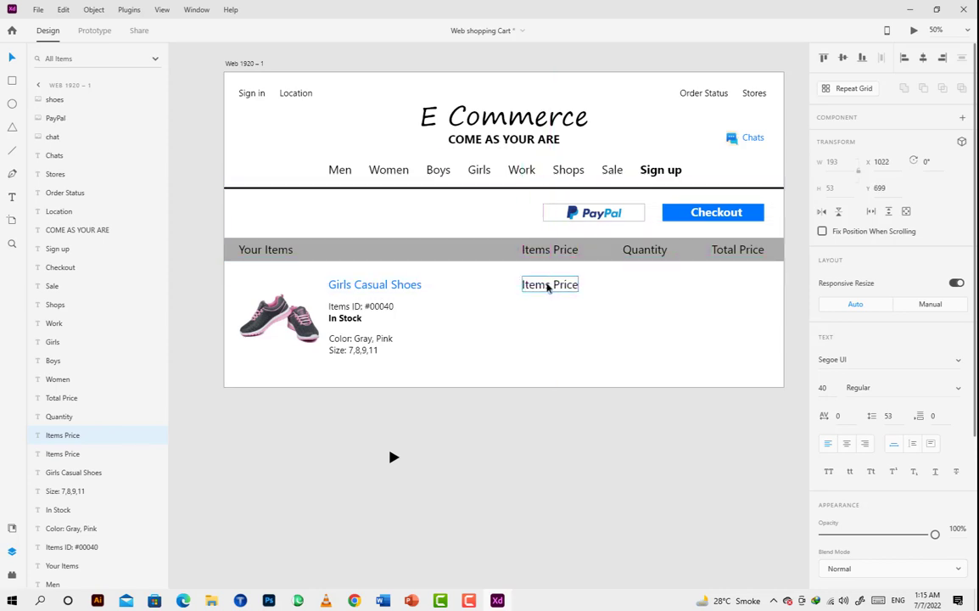
double_click(547, 286)
text($9)
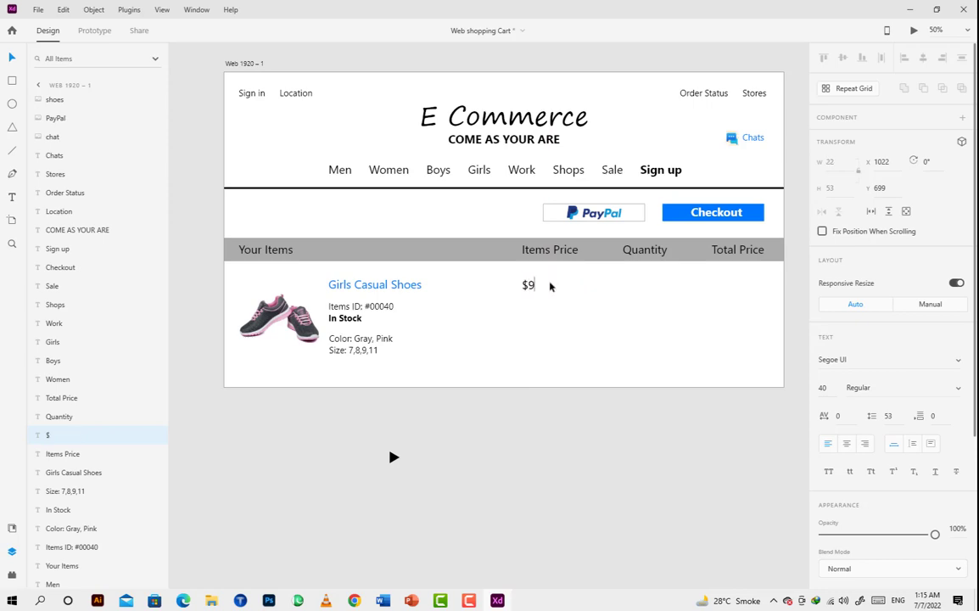
text(9.0)
key(ctrl+a)
key(ctrl+b)
key(Escape)
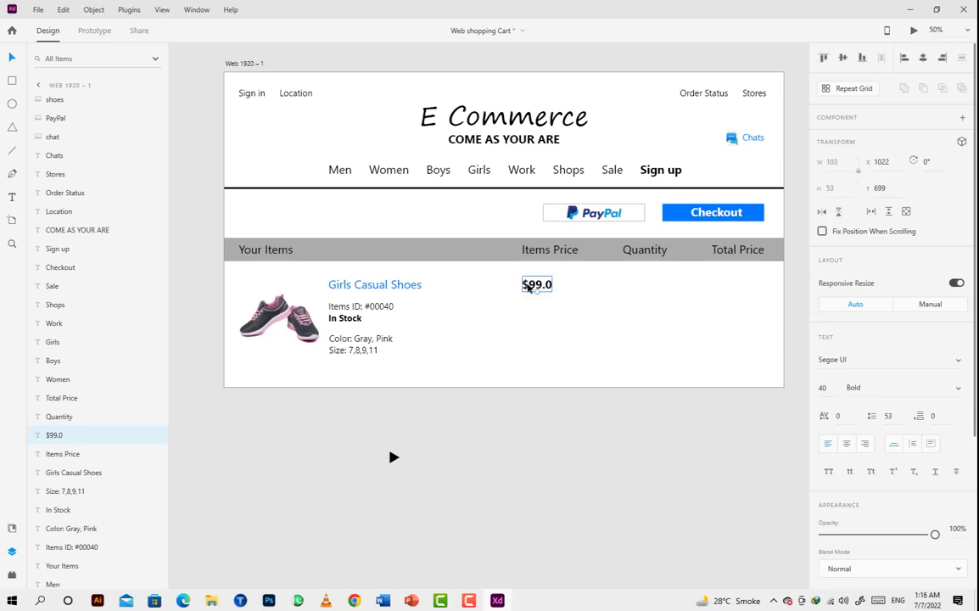
drag(530, 286, 721, 284)
click(625, 285)
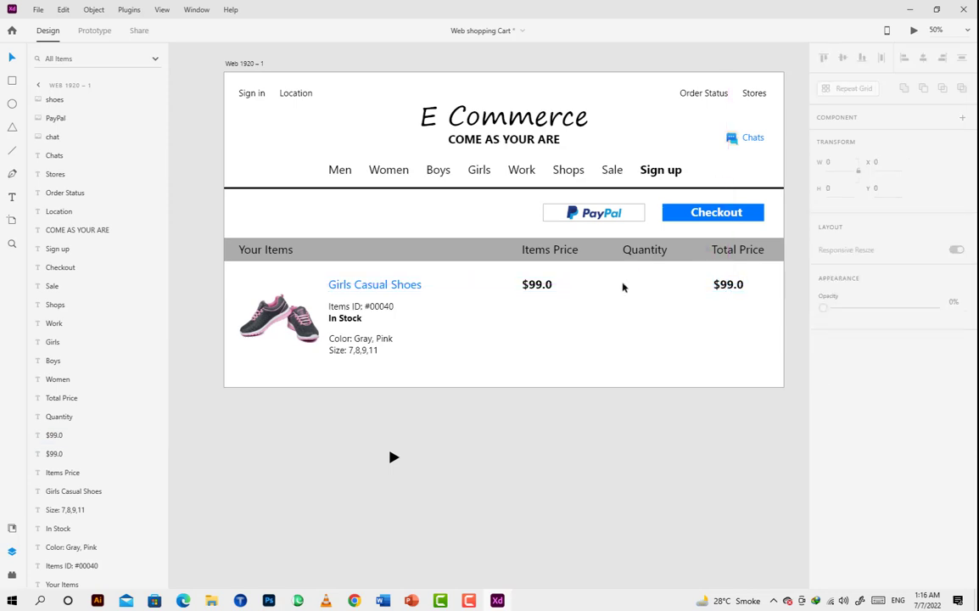
Draw a rectangle about 152 × 42 under the "Quantity" heading and nudge it slightly down.
click(12, 80)
drag(624, 280, 668, 294)
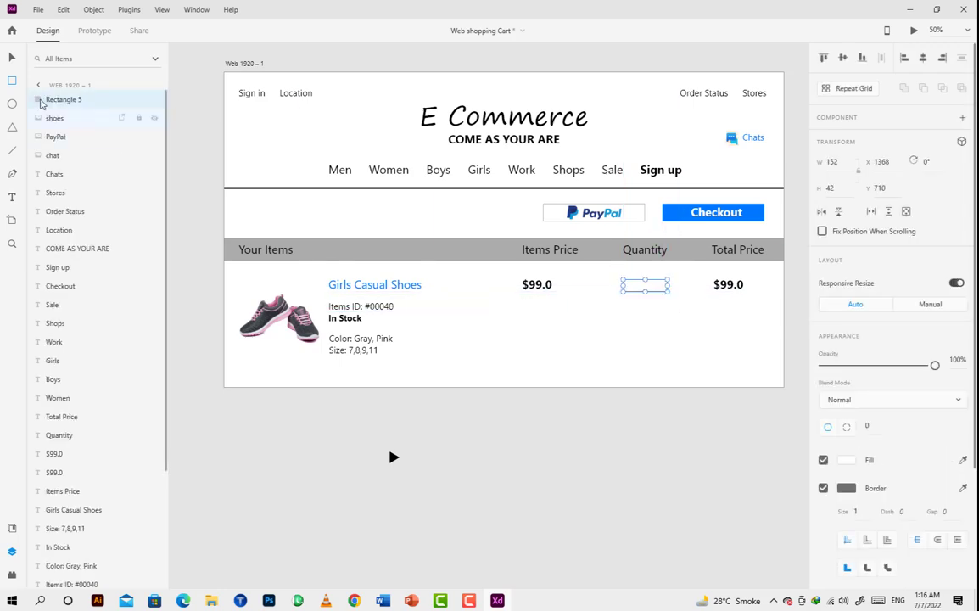
click(12, 58)
click(622, 336)
click(649, 288)
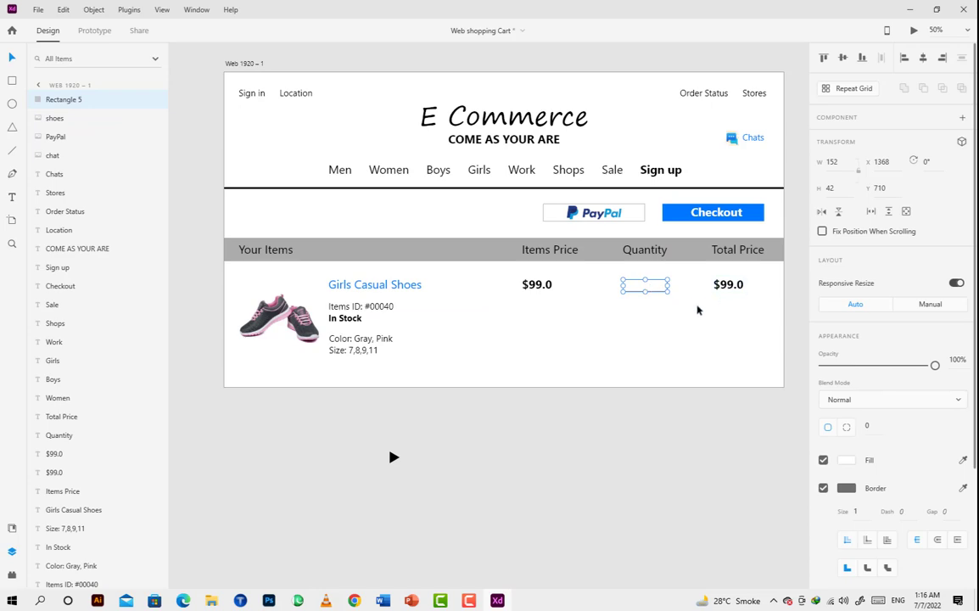
key(Escape)
click(636, 291)
key(Down)
click(651, 330)
Set the quantity rectangle's border size to 3 and its height to 45.
click(644, 285)
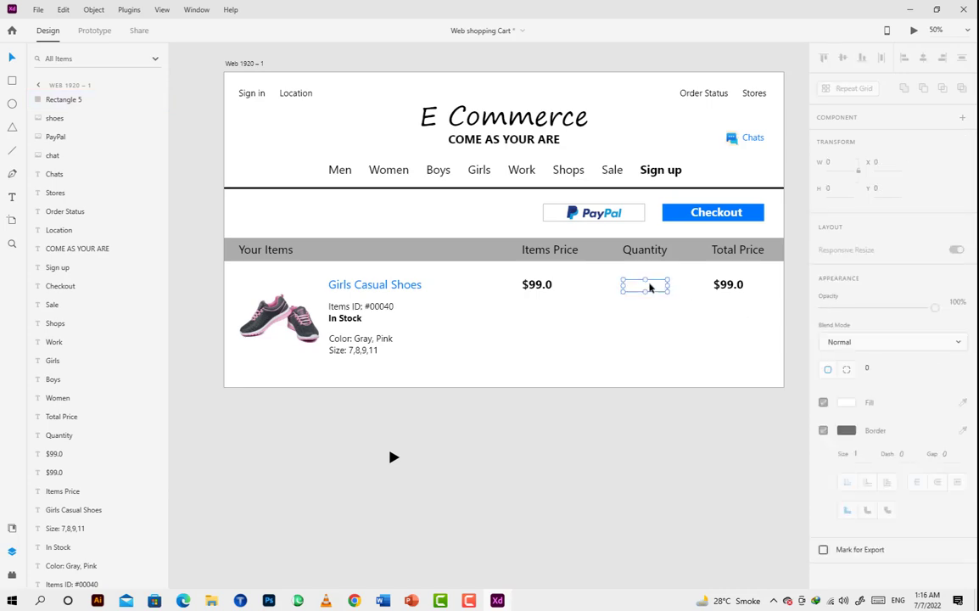
click(857, 511)
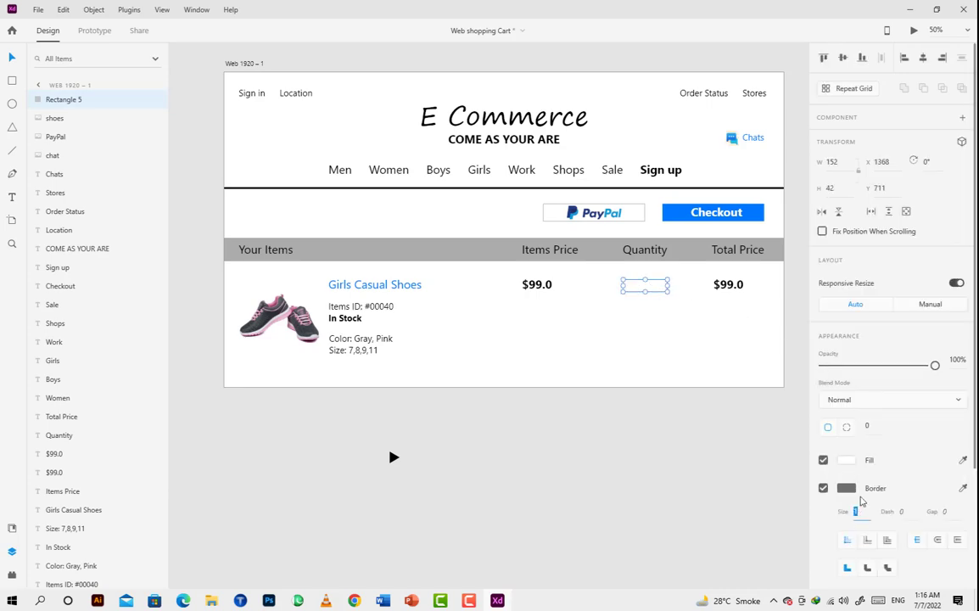
text(3)
key(Return)
drag(645, 291, 645, 290)
click(680, 331)
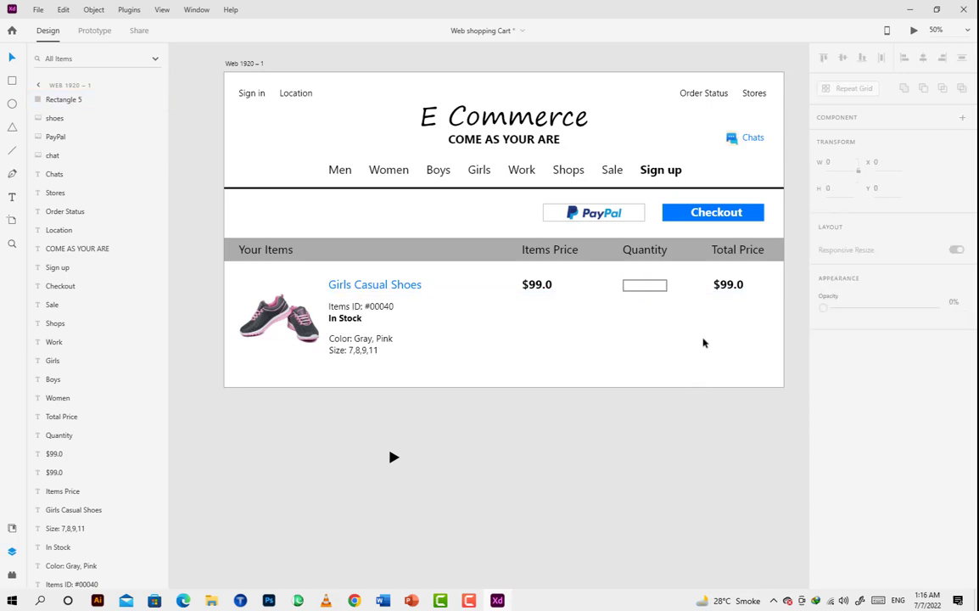
click(647, 281)
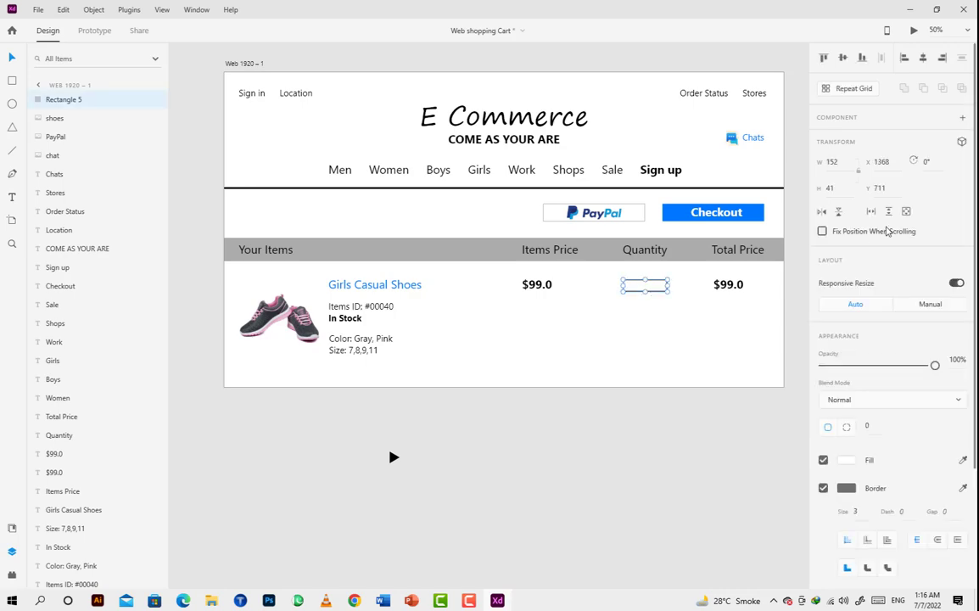
click(837, 188)
click(661, 330)
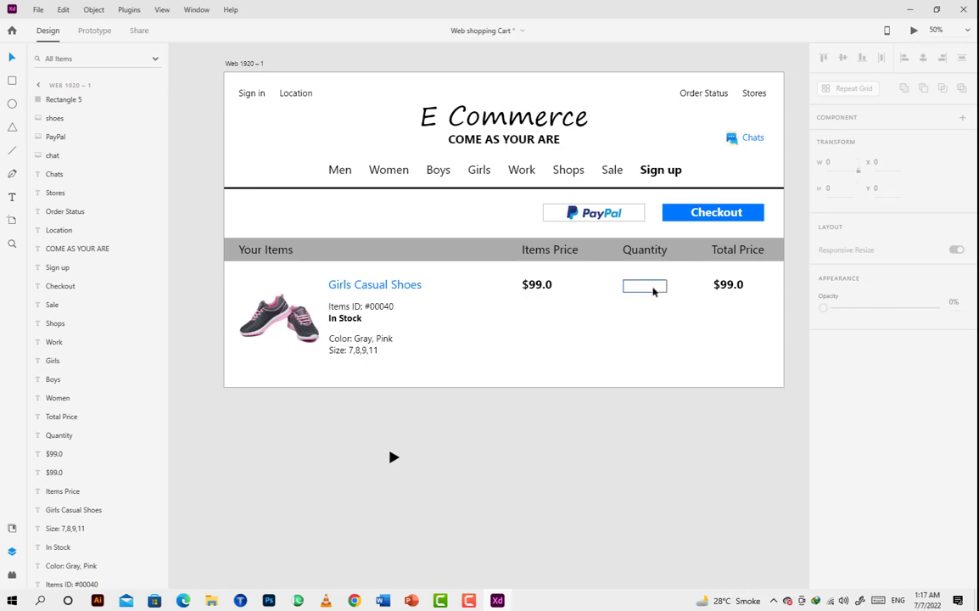
click(648, 288)
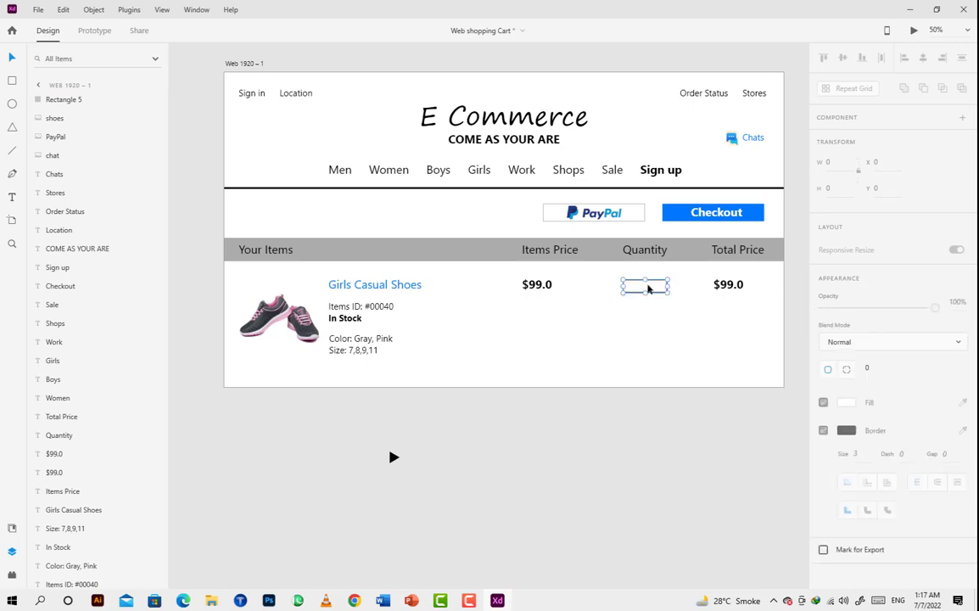
click(544, 406)
Duplicate the "$99.0" item price onto the quantity rectangle and move the rectangle's layer to the end of the layer list.
click(542, 289)
drag(543, 292, 635, 288)
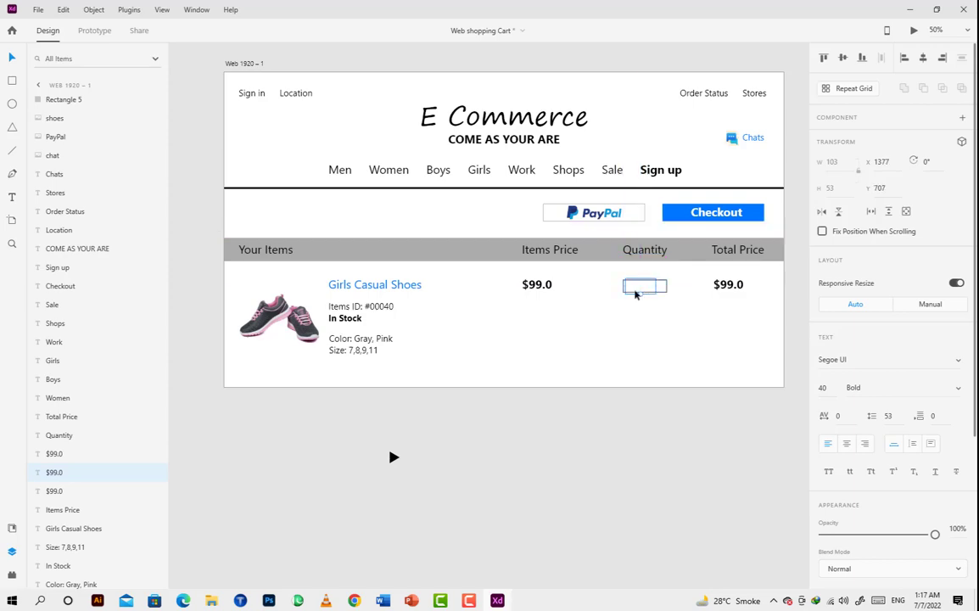
click(71, 100)
drag(72, 100, 83, 582)
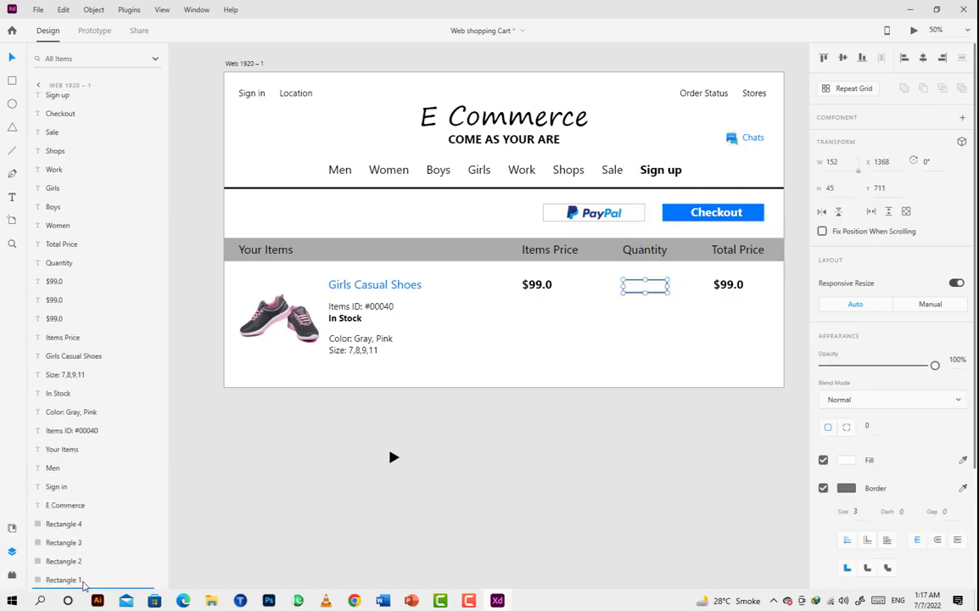
Change the price copy inside the quantity rectangle to "1" in non-bold text.
click(639, 286)
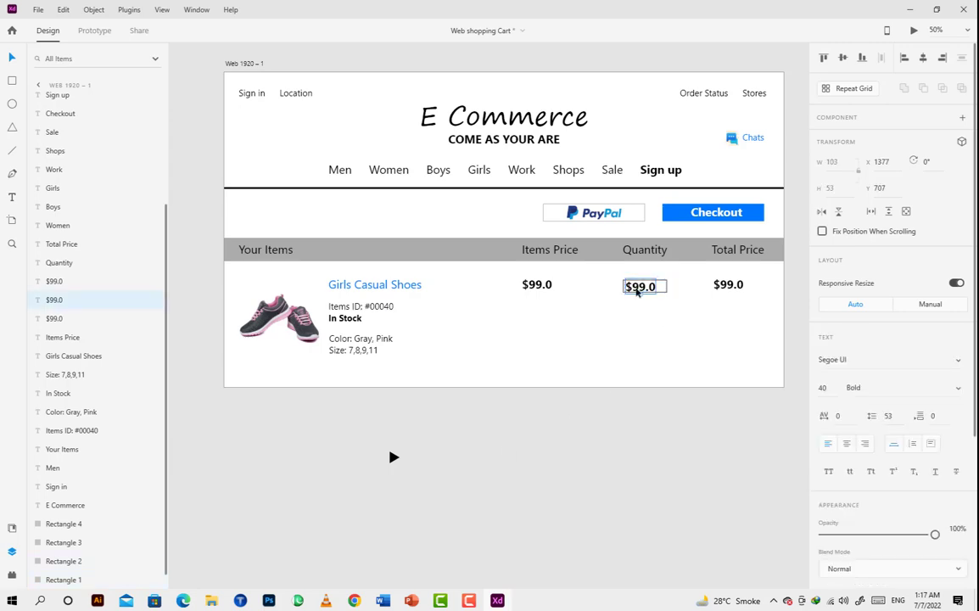
double_click(637, 289)
text(1)
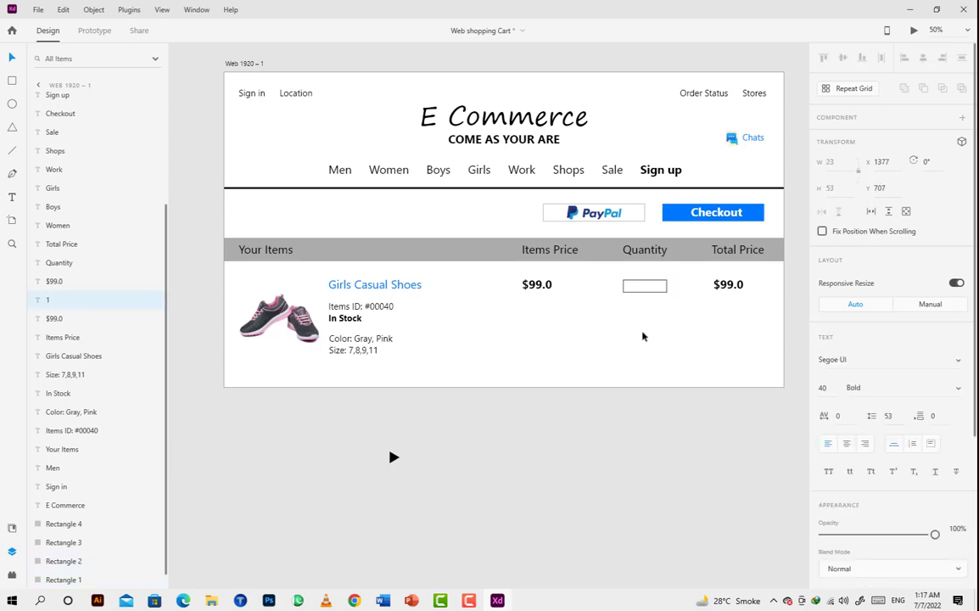
Move the black triangle icon from below the artboard into the quantity rectangle and set its rotation to 90°.
click(393, 457)
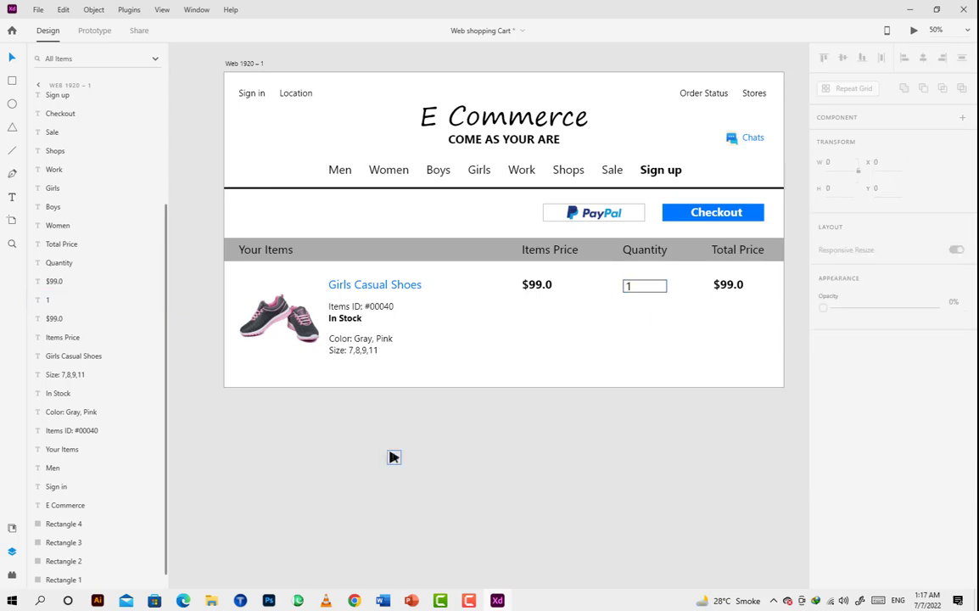
drag(393, 458, 643, 253)
scroll(670, 316, up, 5)
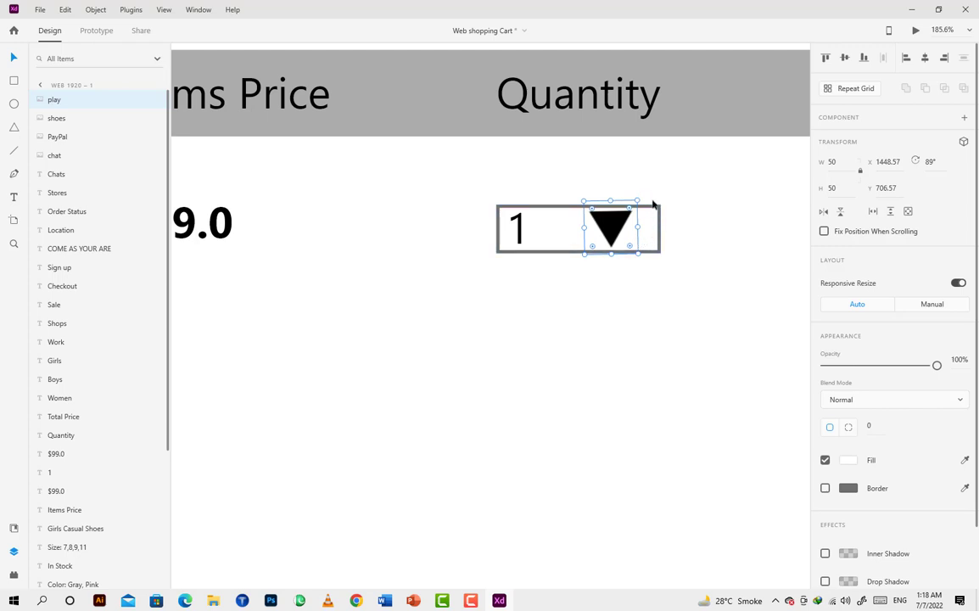
key(ctrl+z)
drag(641, 196, 753, 224)
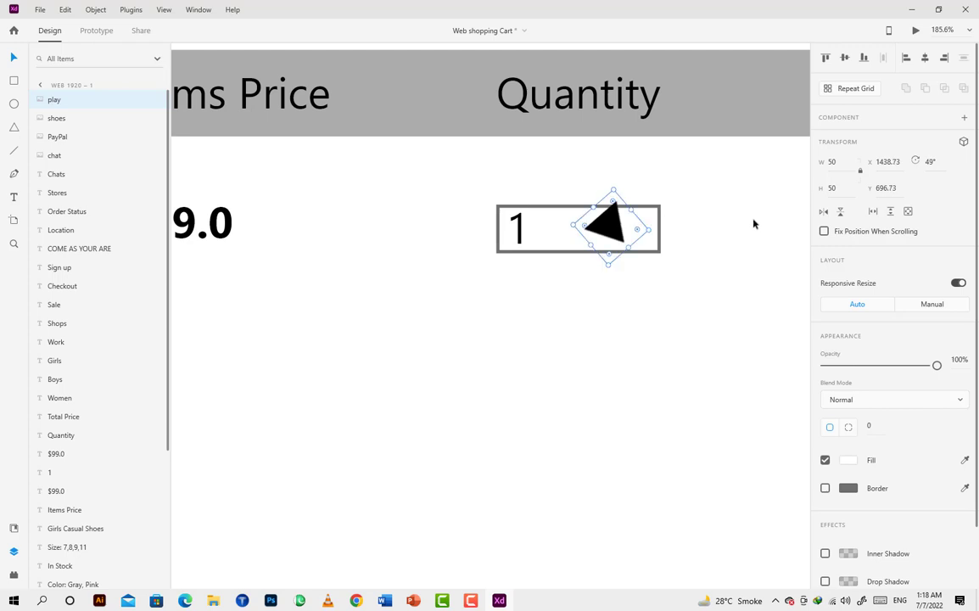
click(931, 161)
text(90)
key(Return)
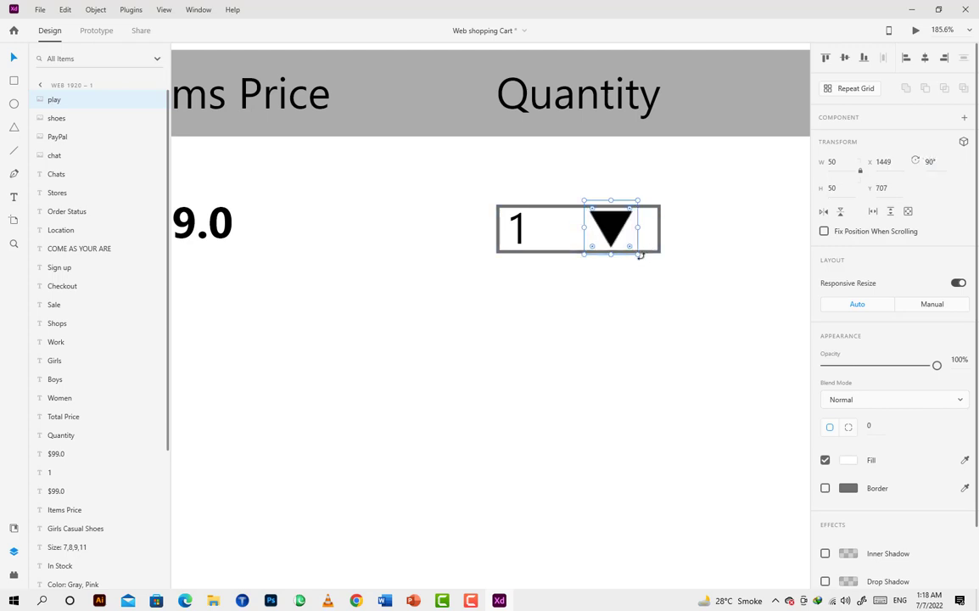
Shrink the triangle icon to about 30 × 30 and place it vertically centred at the right end of the quantity rectangle.
drag(636, 253, 626, 228)
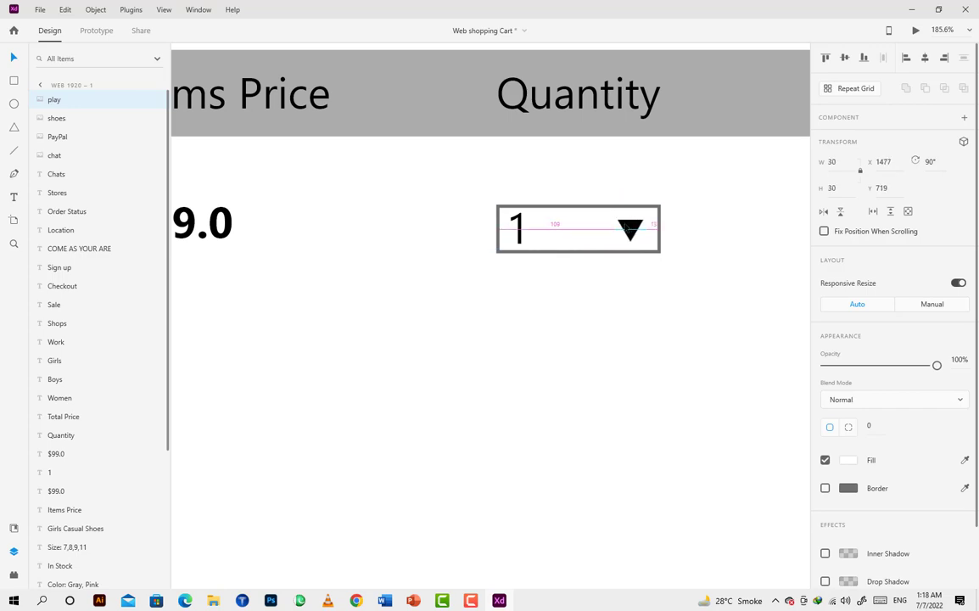
click(638, 286)
scroll(638, 288, down, 5)
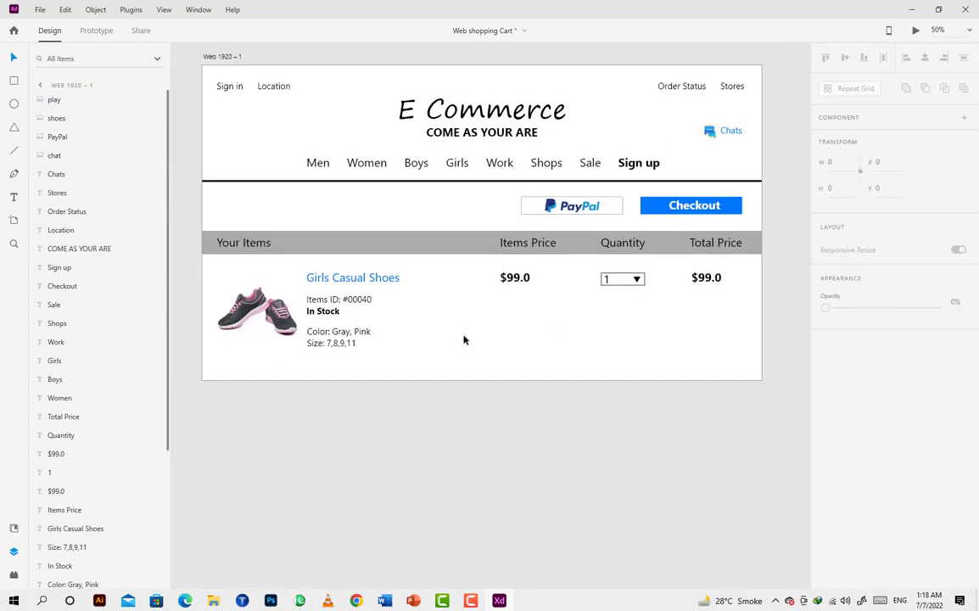
scroll(449, 342, down, 2)
scroll(449, 342, up, 2)
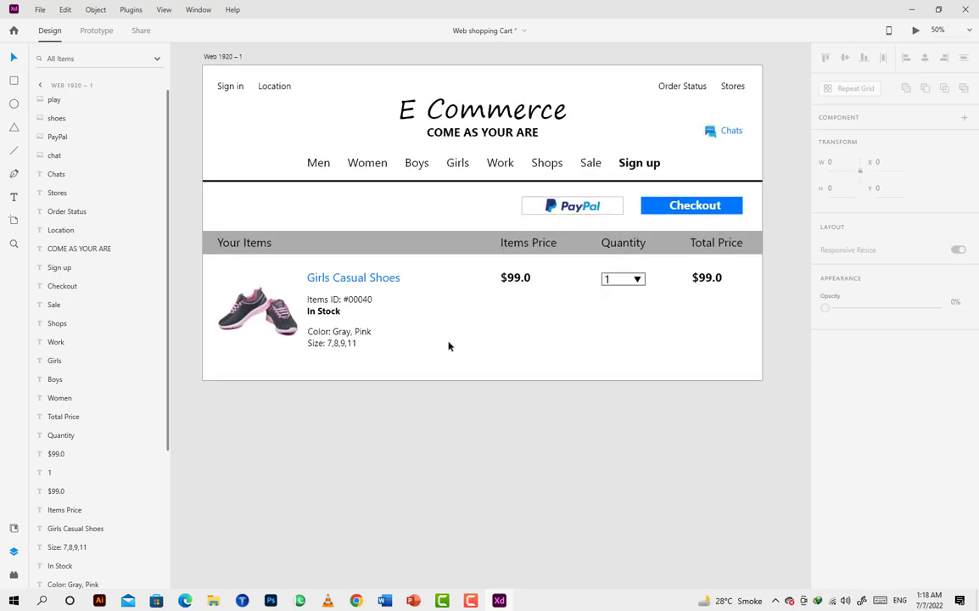
Duplicate the "Size: 7,8,9,11" line below the item details, change the copy to "Edit", and shift it right to about X 694.
click(333, 345)
alt+drag(332, 345, 398, 367)
double_click(399, 366)
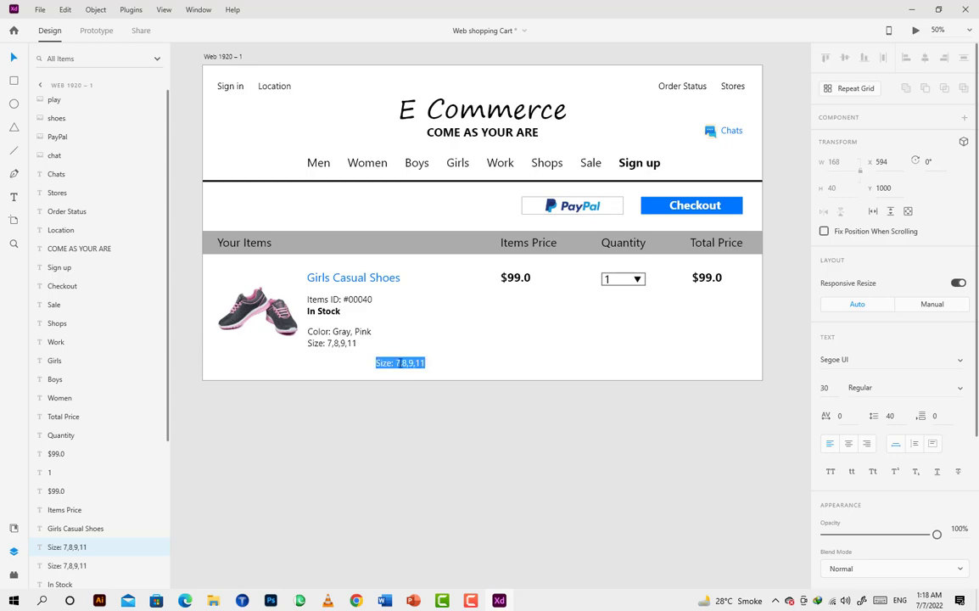
text(Edit)
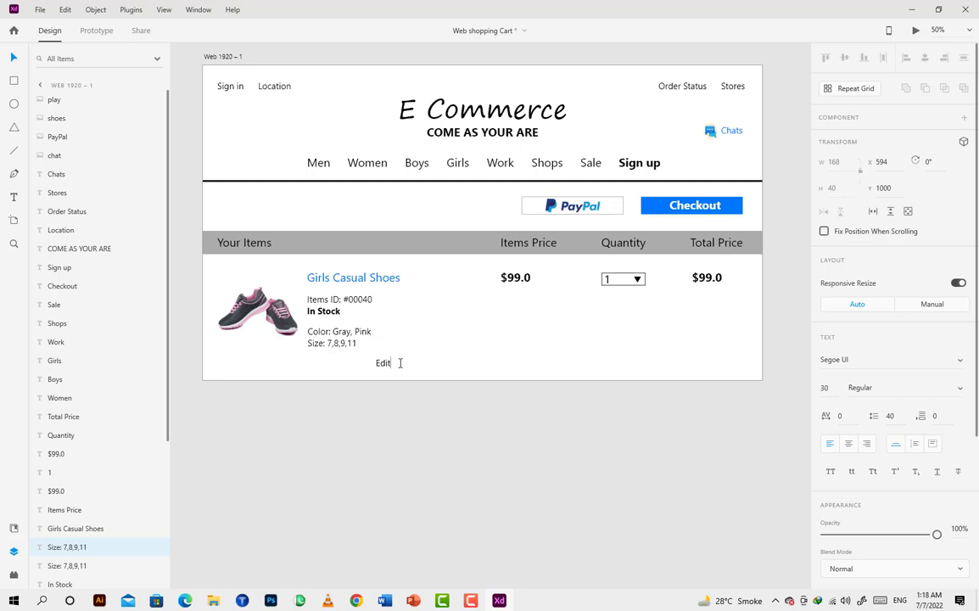
key(Escape)
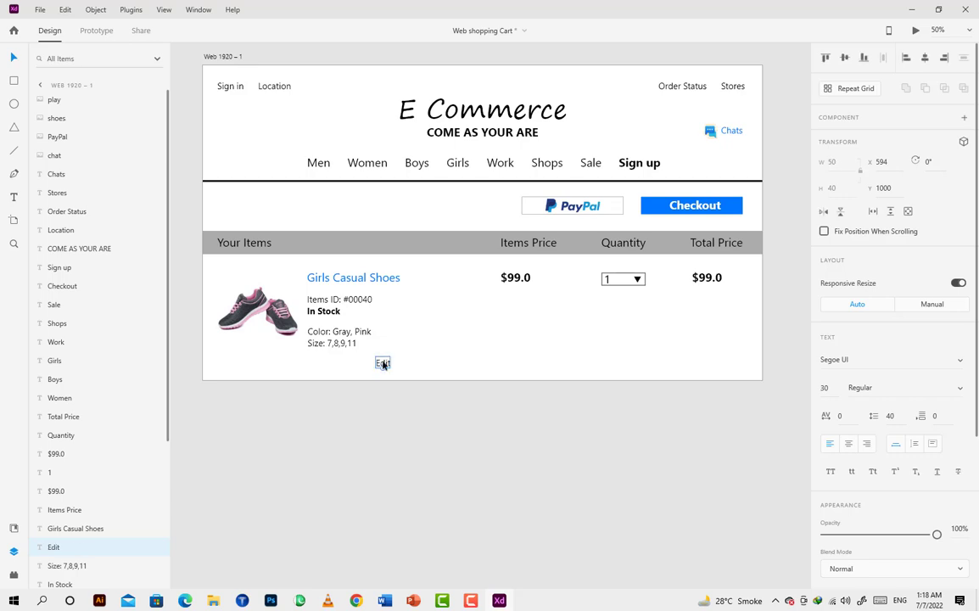
drag(383, 365, 412, 364)
double_click(412, 363)
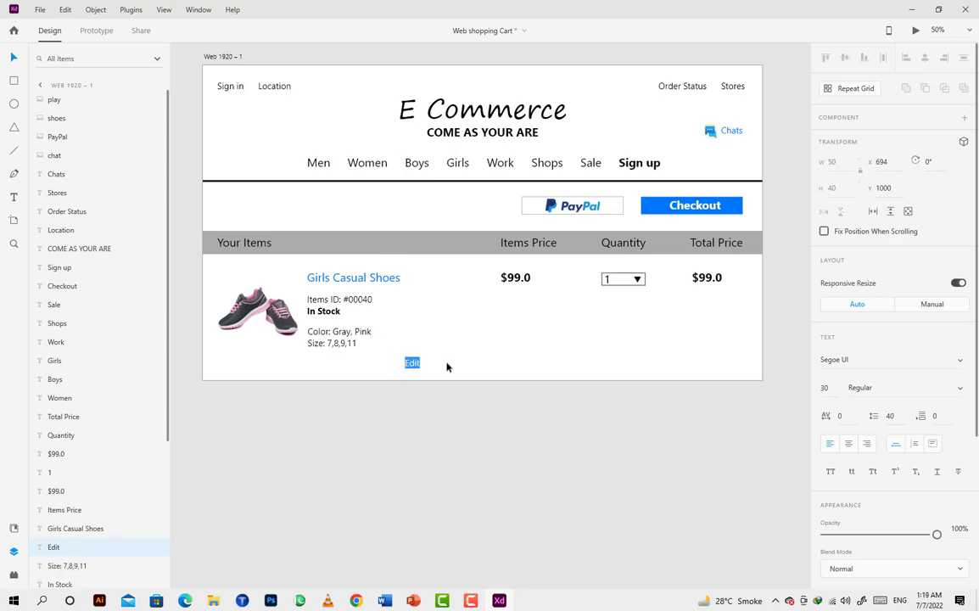
key(Escape)
Duplicate "Edit" to its right, change the copy to "Move to Item list", and place another copy of that label beside it.
drag(411, 365, 440, 365)
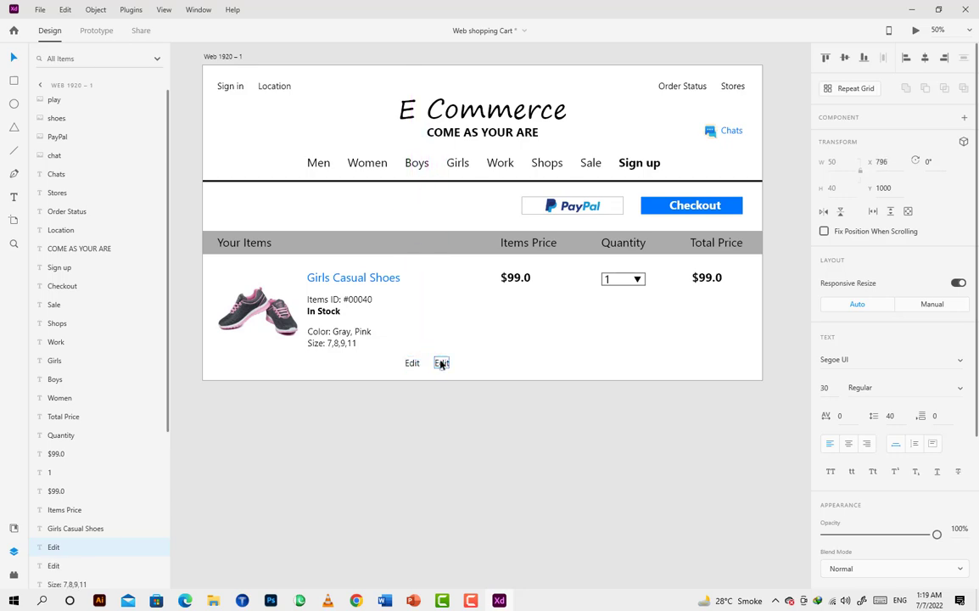
double_click(439, 365)
text(Move to Item lis)
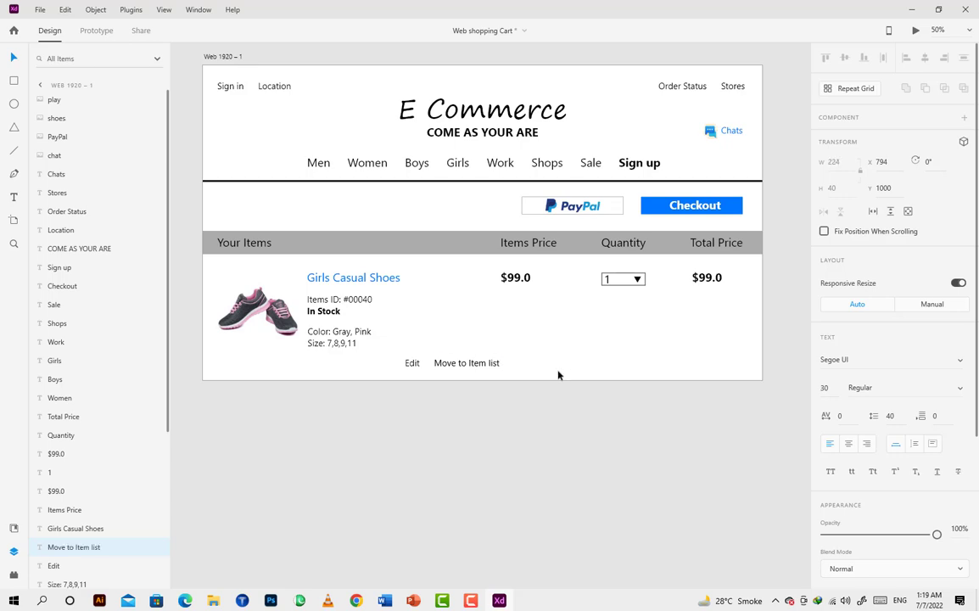
key(Escape)
drag(472, 364, 550, 366)
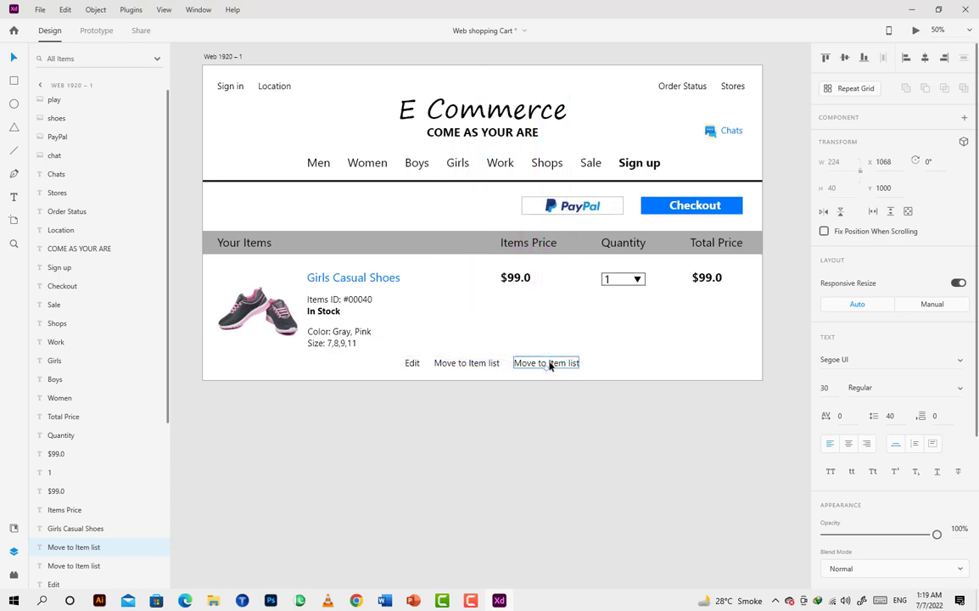
Make "Edit" and both "Move to Item list" labels bold and fill them with the Checkout button's blue, #0077FF.
click(650, 208)
click(851, 462)
key(ctrl+c)
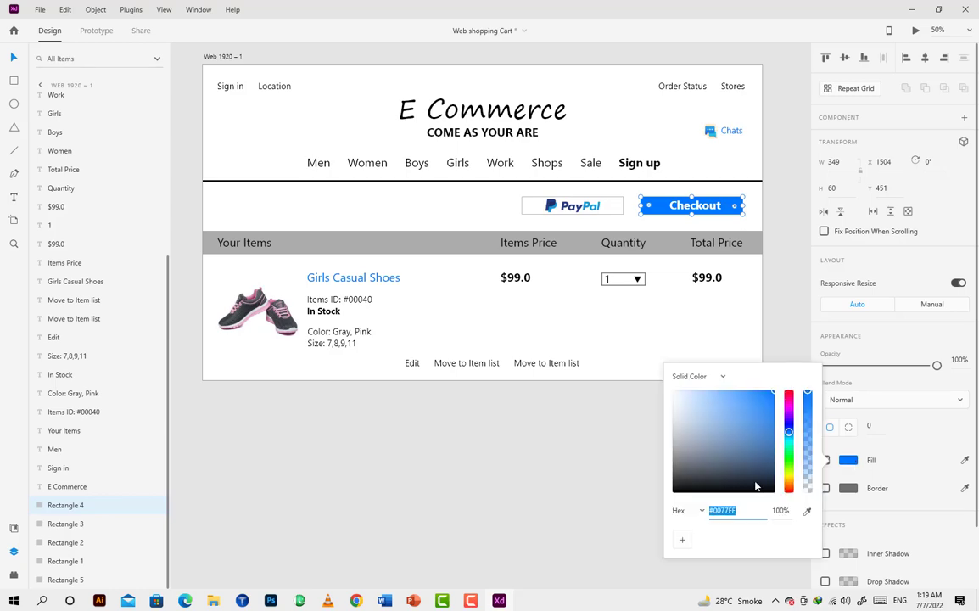
click(446, 365)
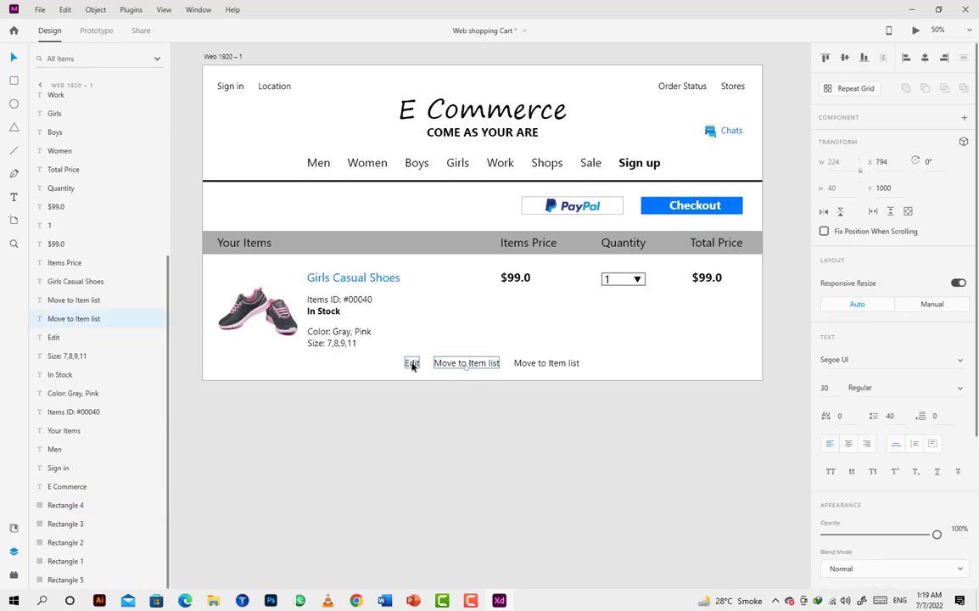
shift+click(412, 363)
shift+click(537, 365)
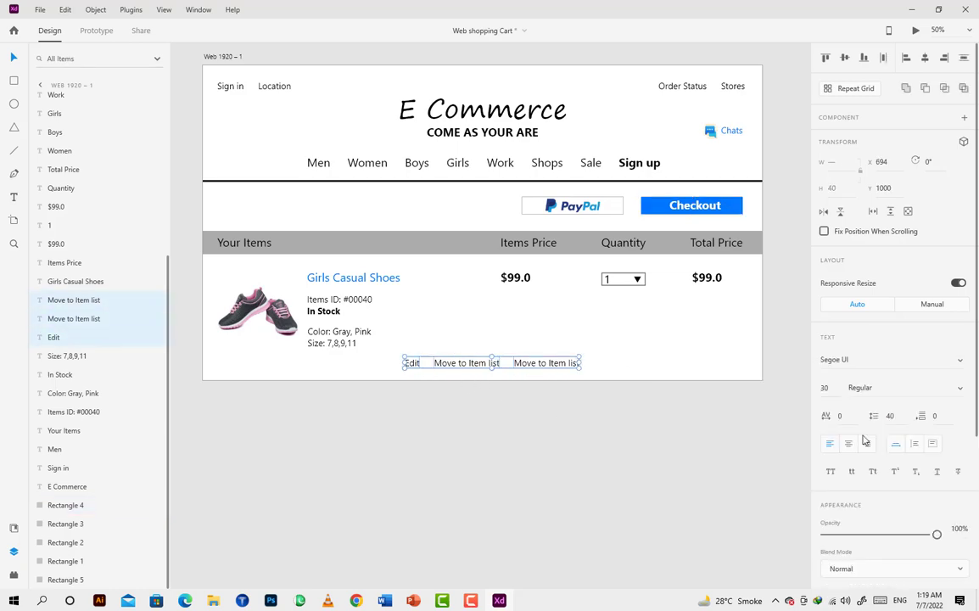
key(ctrl+b)
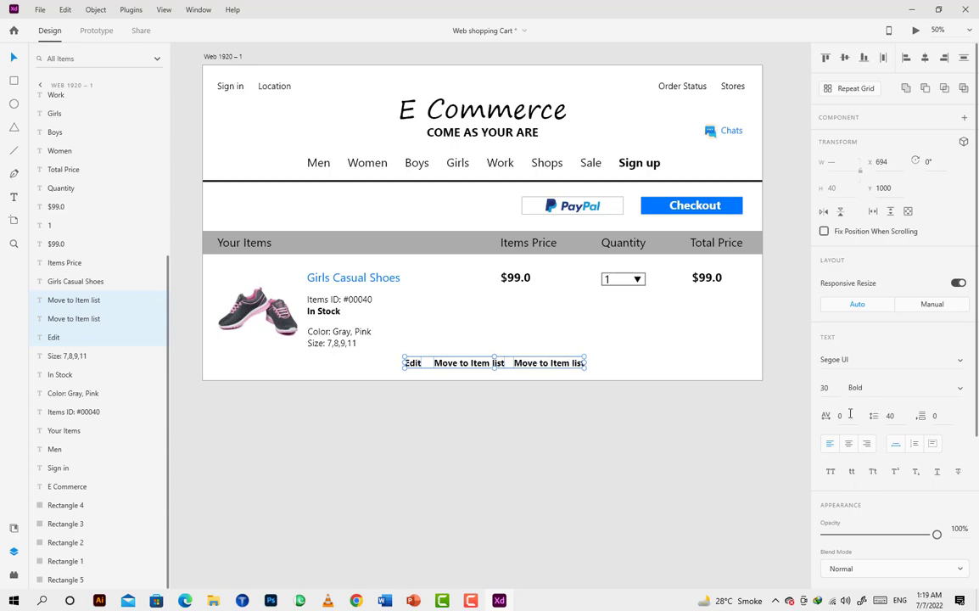
scroll(851, 413, down, 2)
click(848, 519)
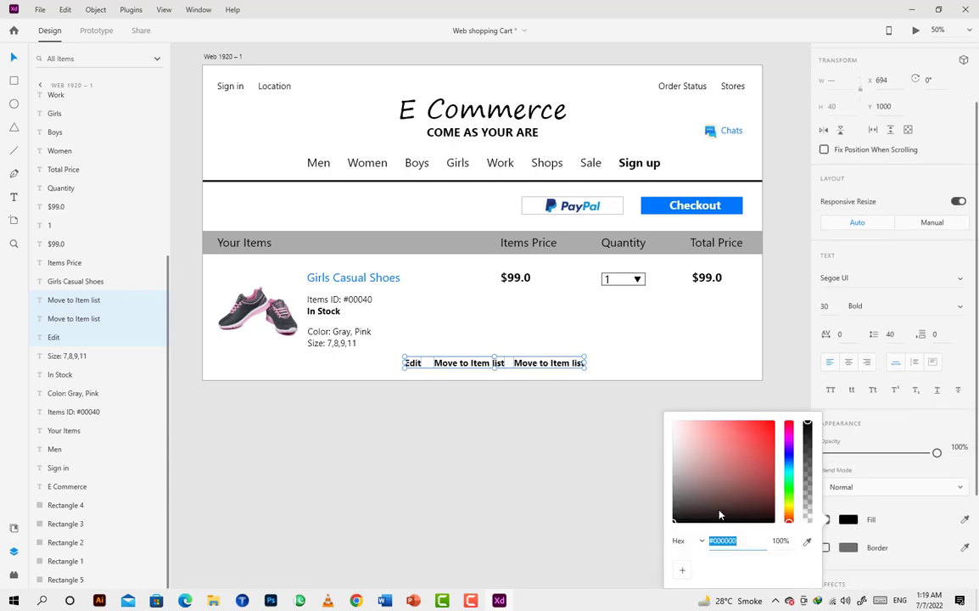
key(ctrl+v)
key(Return)
click(430, 397)
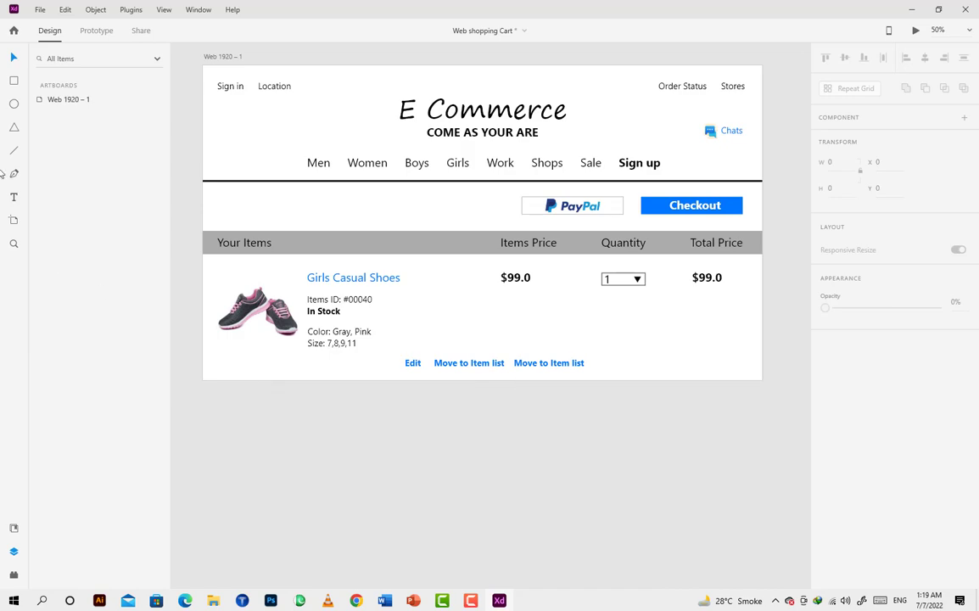
Draw a rectangle about 107 × 48 around the "Edit" label and move its layer to the end of the layer list.
click(12, 80)
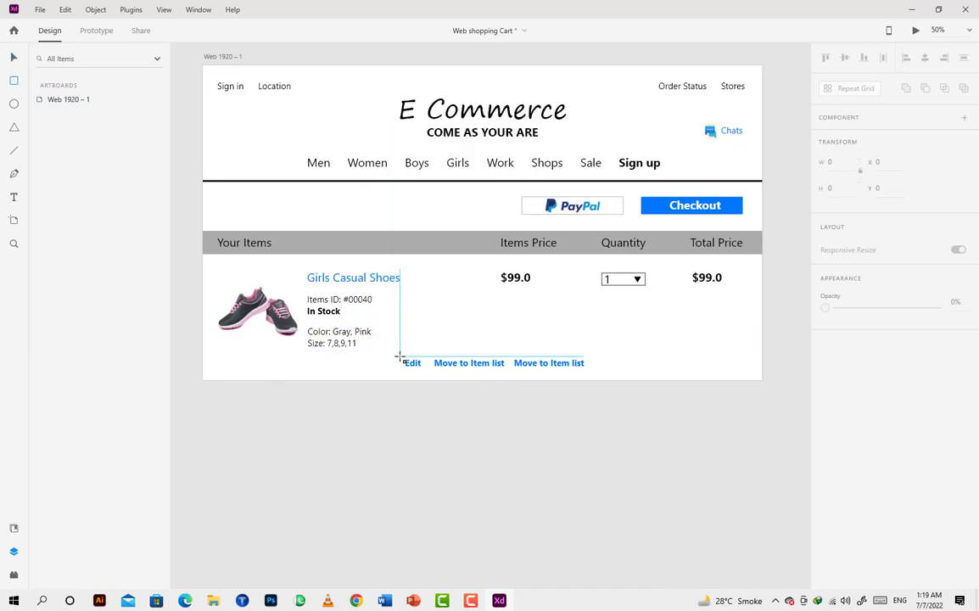
drag(399, 358, 430, 374)
drag(75, 95, 81, 579)
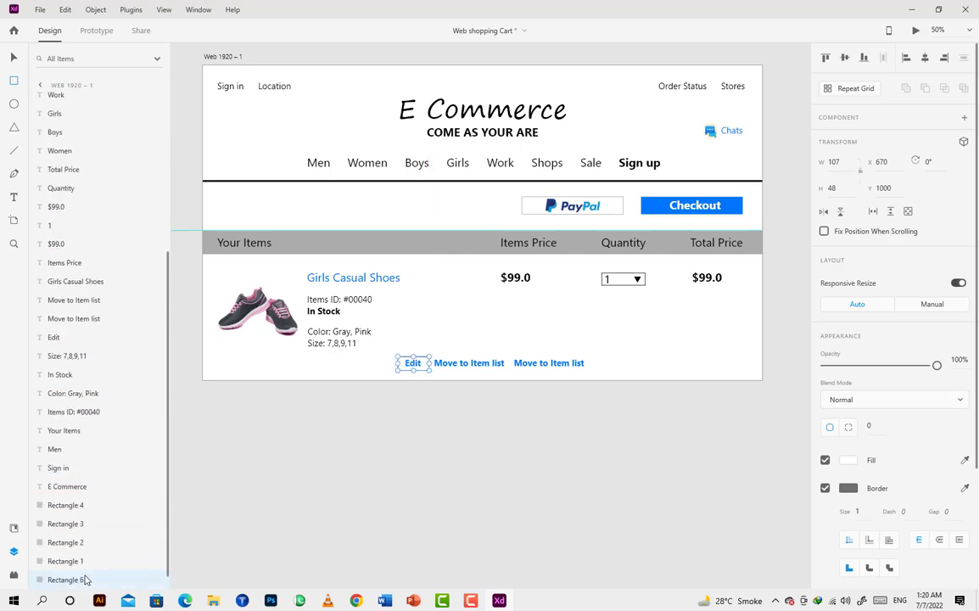
Set the "Edit" rectangle's border color to red #FF0000 and its border size to 4.
click(848, 488)
drag(730, 465, 785, 403)
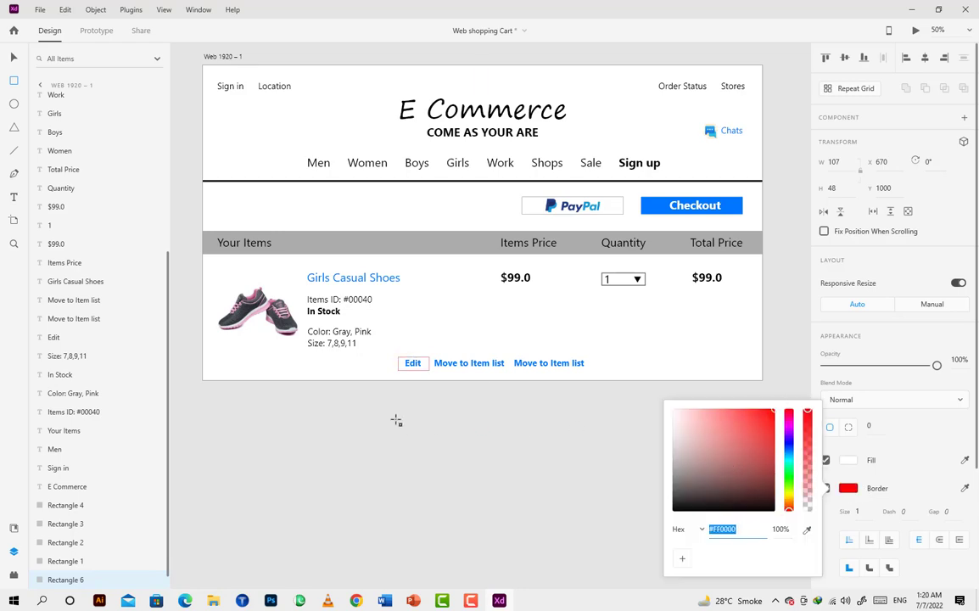
click(865, 509)
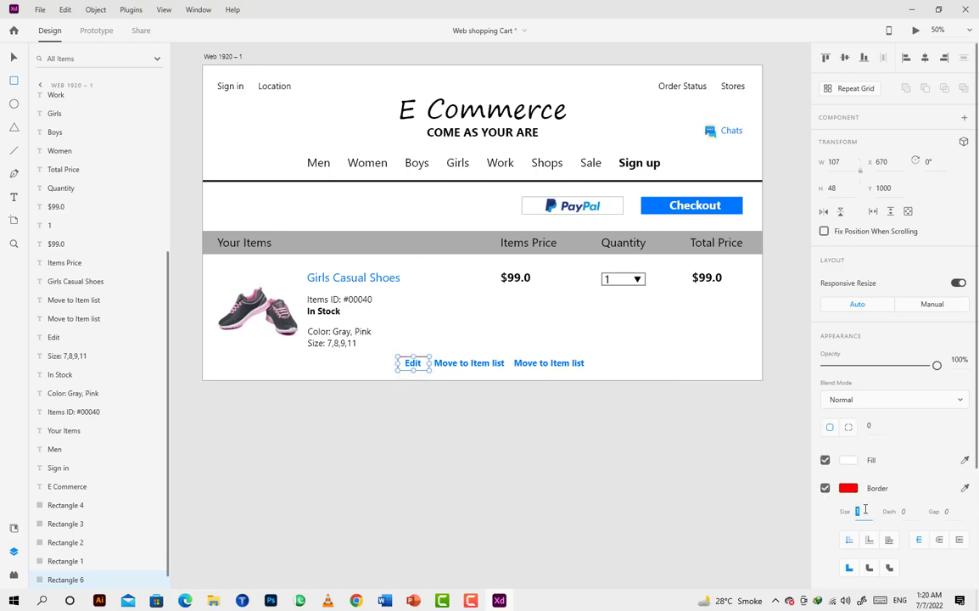
text(4)
key(Return)
Round the "Edit" rectangle's corners to a radius of 24 and nudge the rectangle slightly up.
click(11, 57)
scroll(398, 368, up, 5)
scroll(399, 368, up, 2)
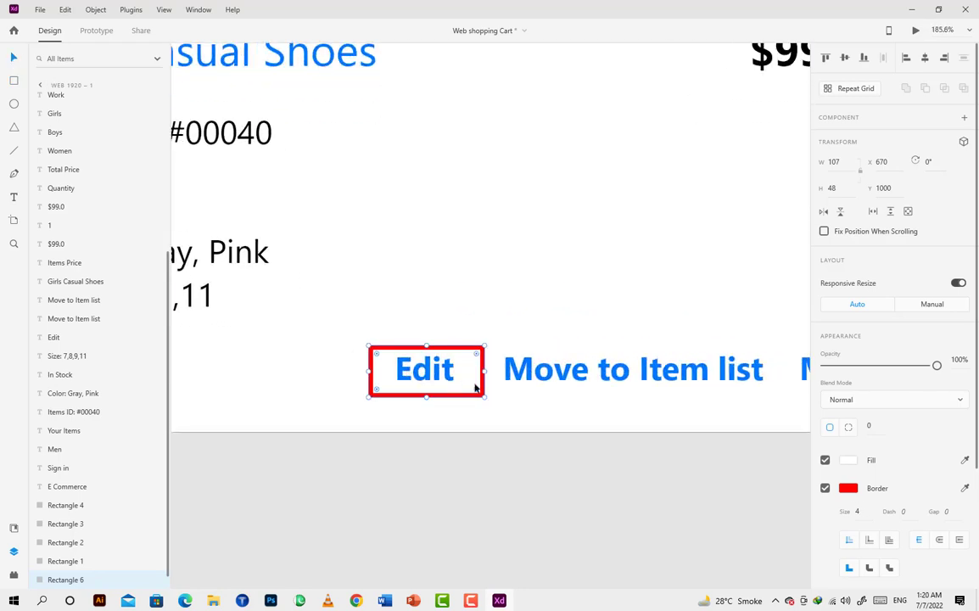
drag(473, 388, 451, 371)
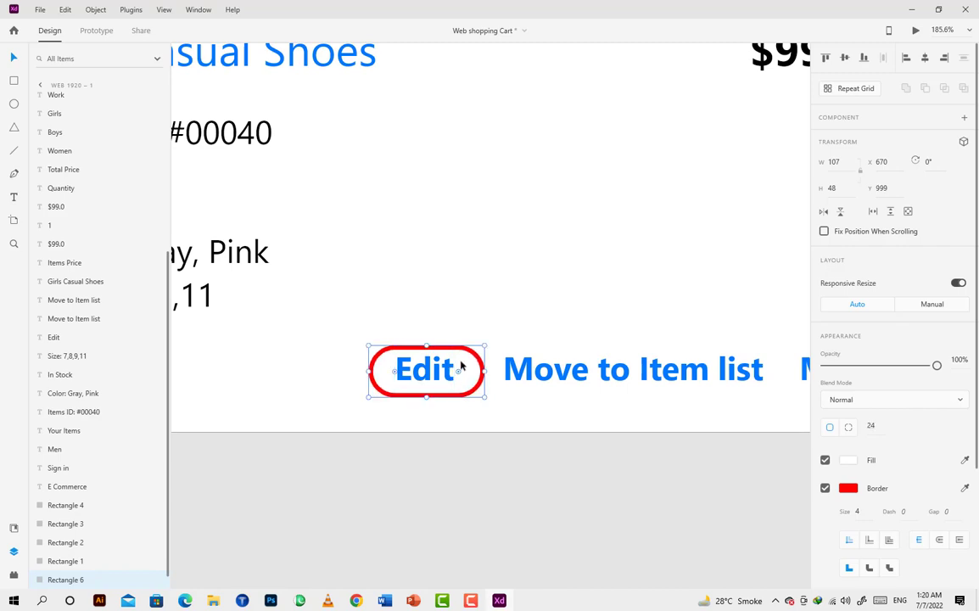
click(616, 442)
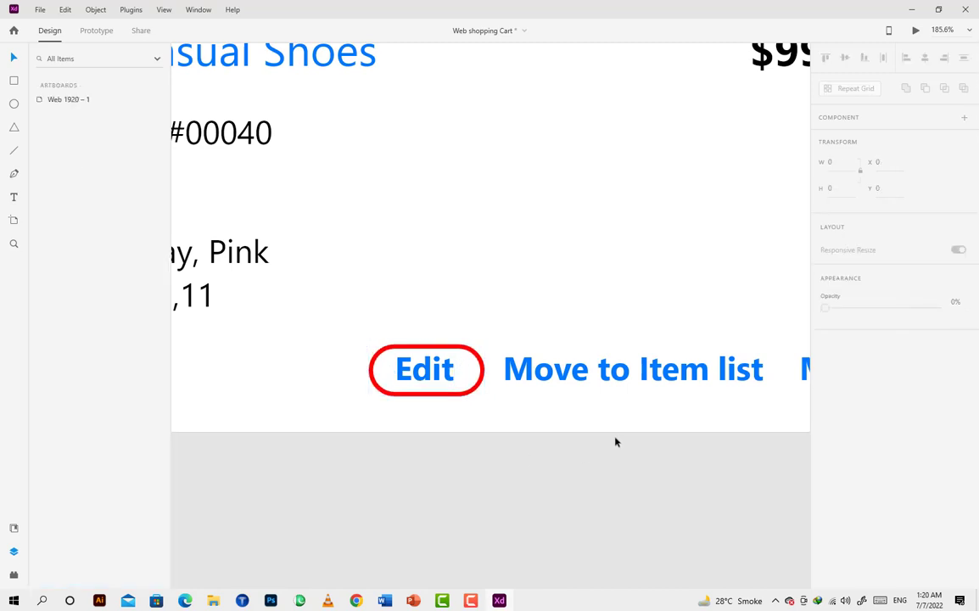
scroll(616, 441, down, 5)
scroll(805, 384, up, 3)
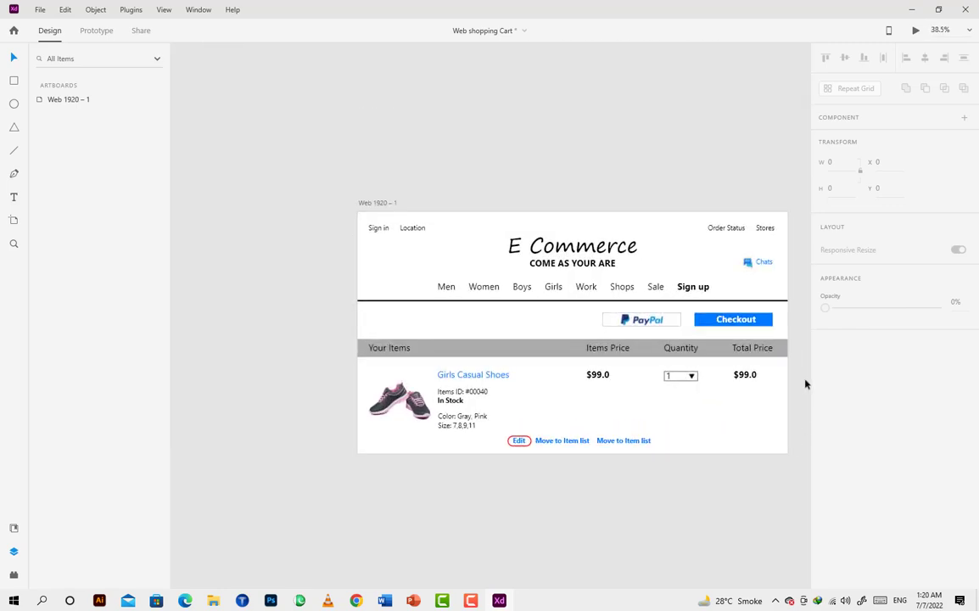